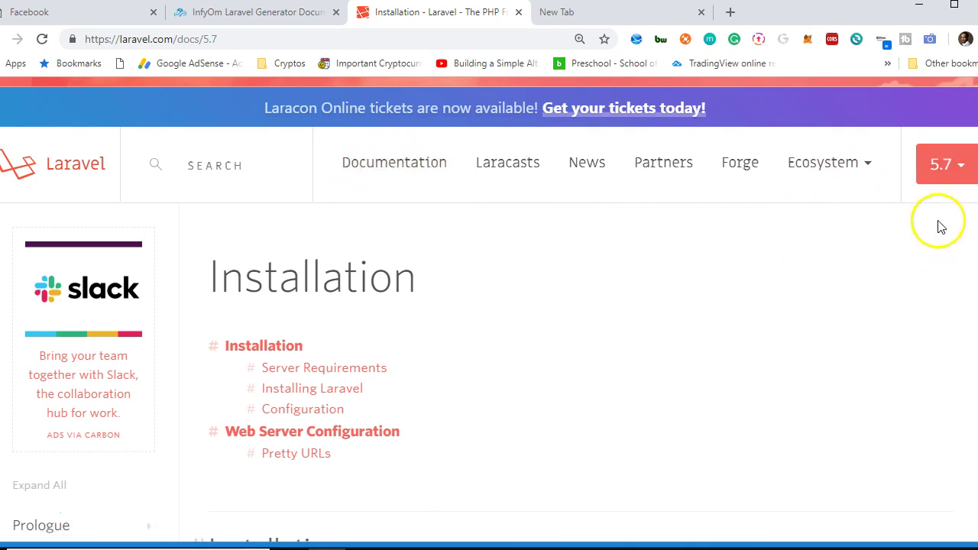
# Step: Check the documentation versions offered and examine the server requirements for Laravel 5.7
pyautogui.click(939, 162)
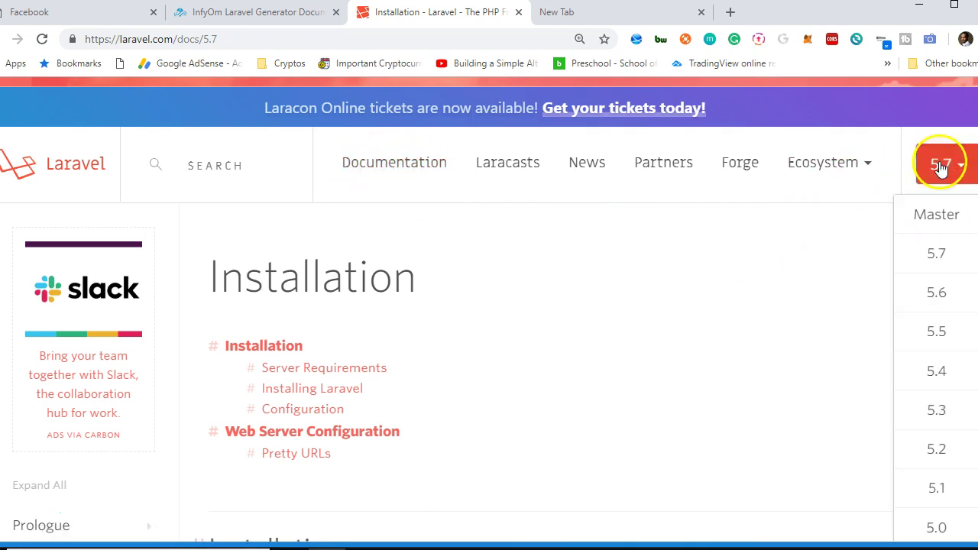
pyautogui.click(831, 264)
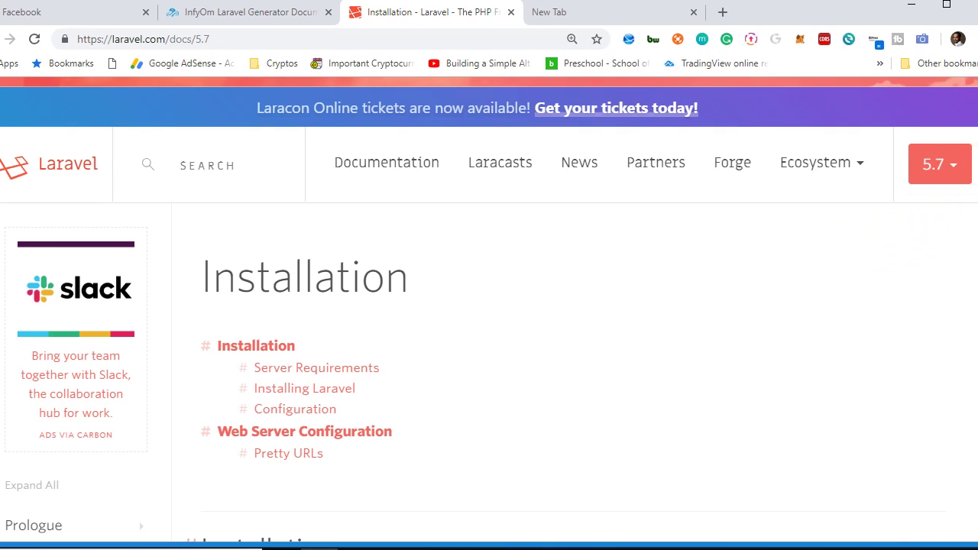
pyautogui.click(938, 175)
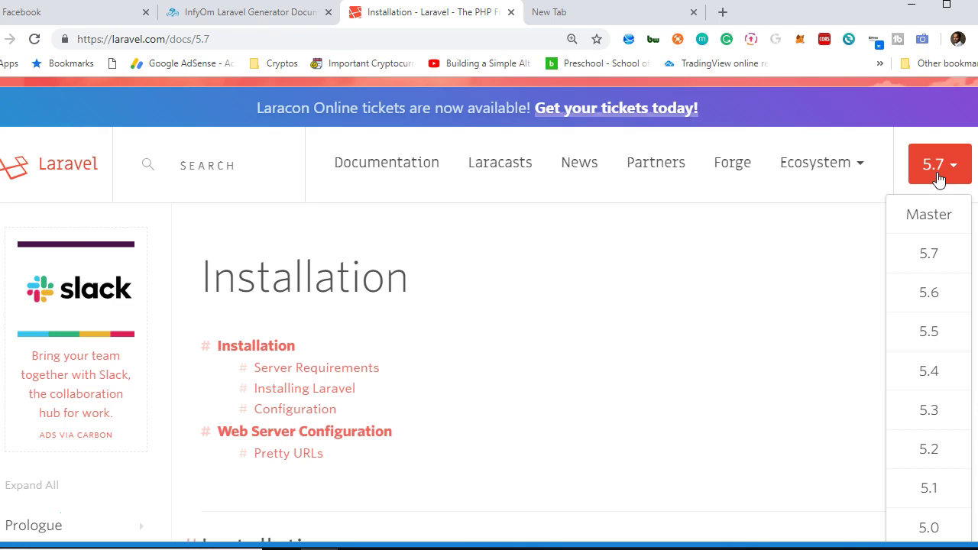
pyautogui.scroll(-3, 522, 305)
pyautogui.scroll(-5, 525, 301)
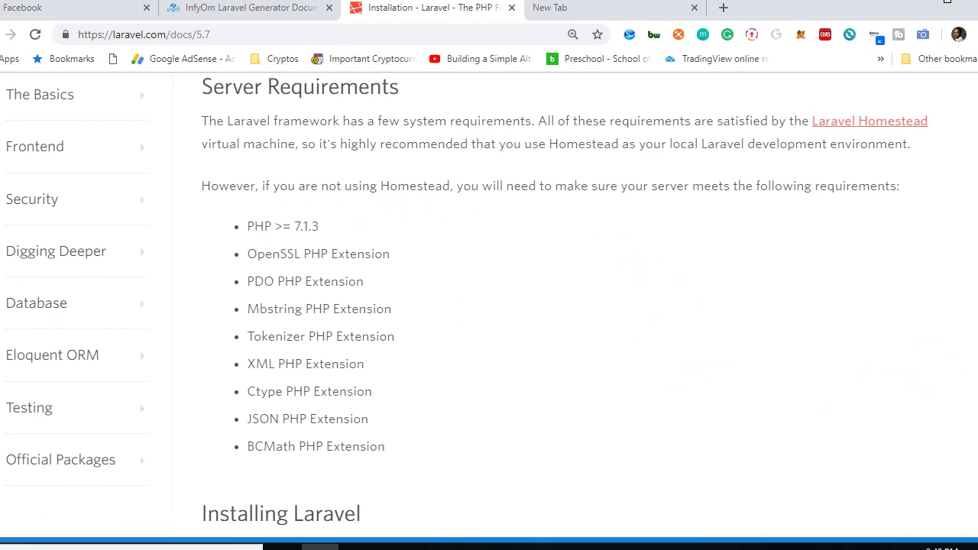
# Step: Open wampserver.com in the empty browser tab, dismiss the translation offer and look over the WampServer page
pyautogui.click(566, 16)
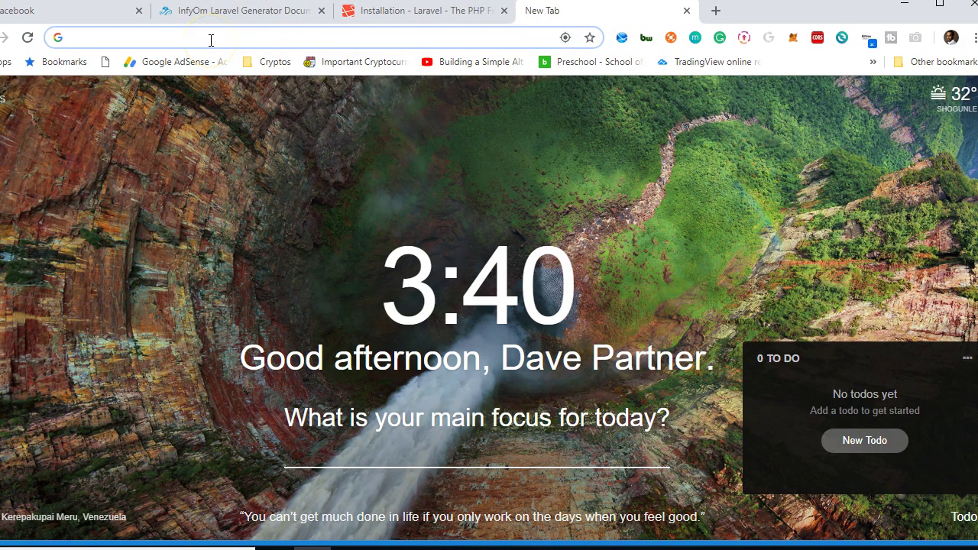
pyautogui.write('wampserver.com')
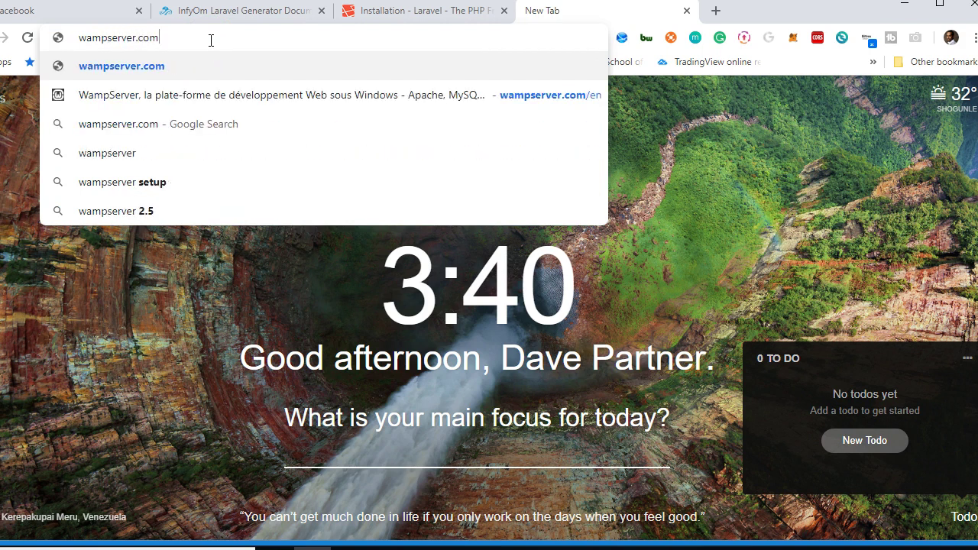
pyautogui.press('Return')
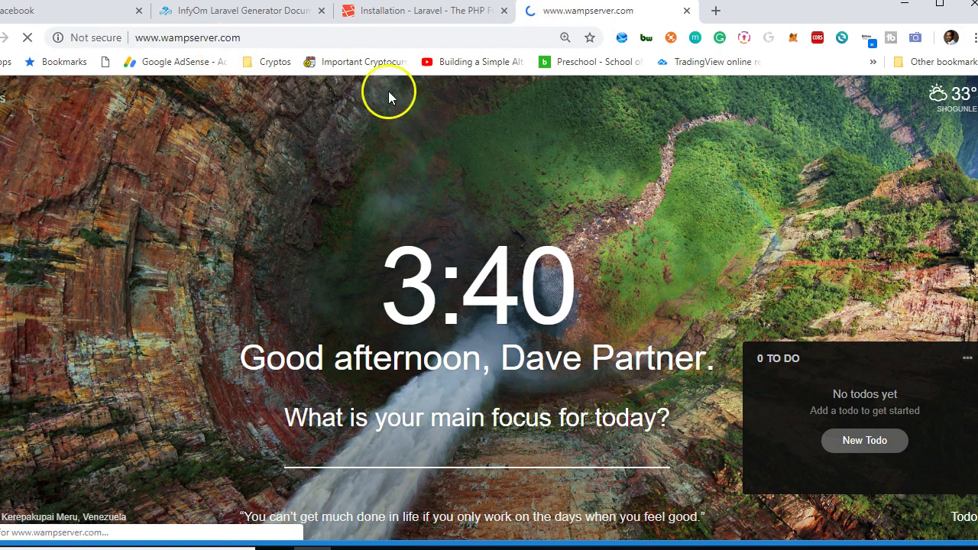
pyautogui.click(428, 15)
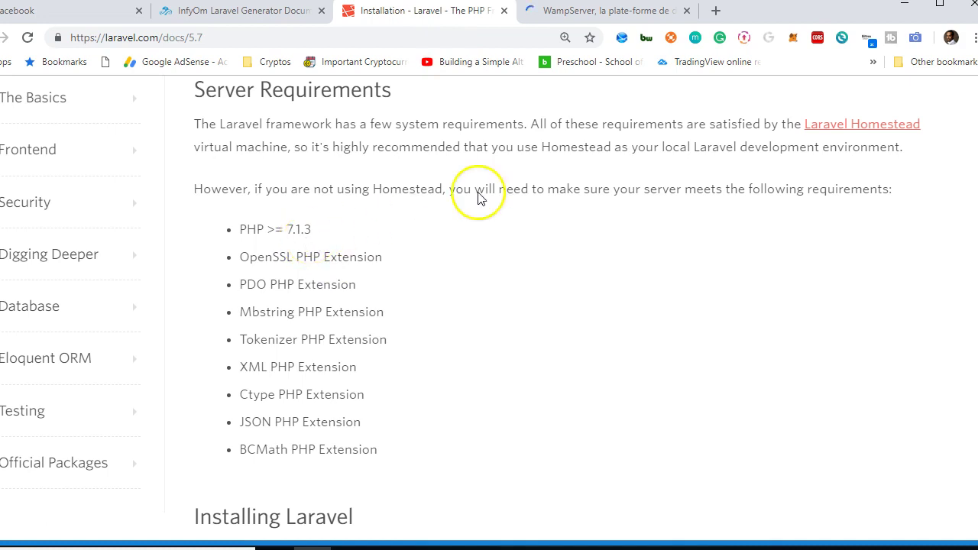
pyautogui.click(626, 14)
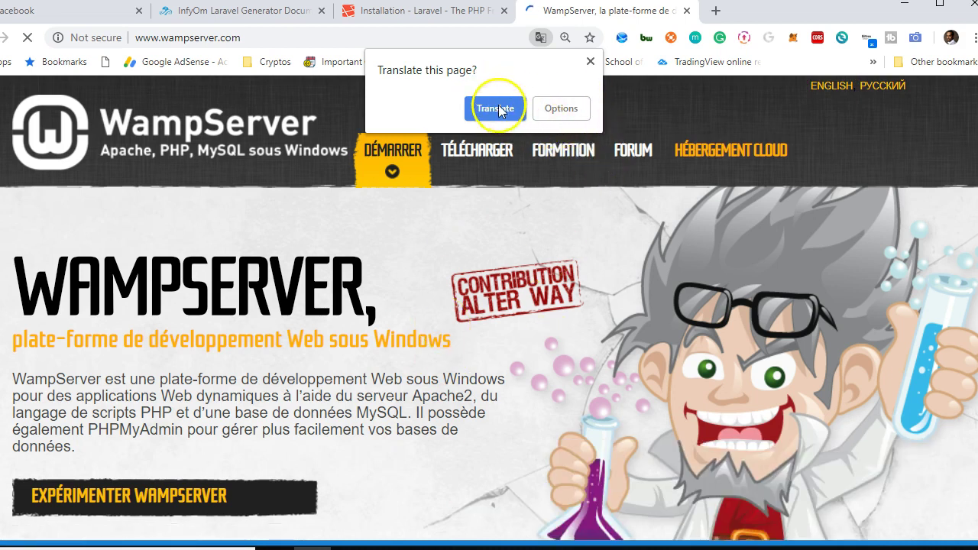
pyautogui.click(589, 61)
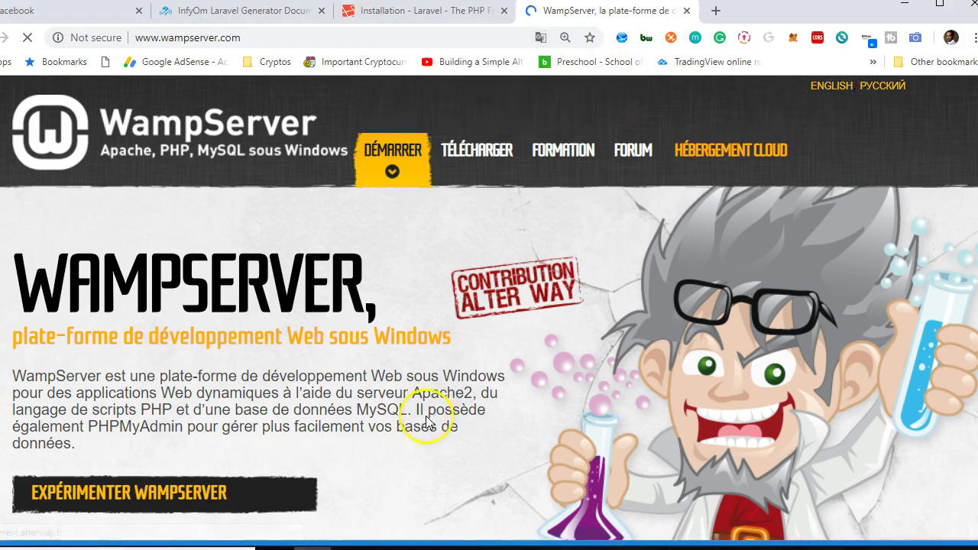
pyautogui.scroll(-15, 427, 420)
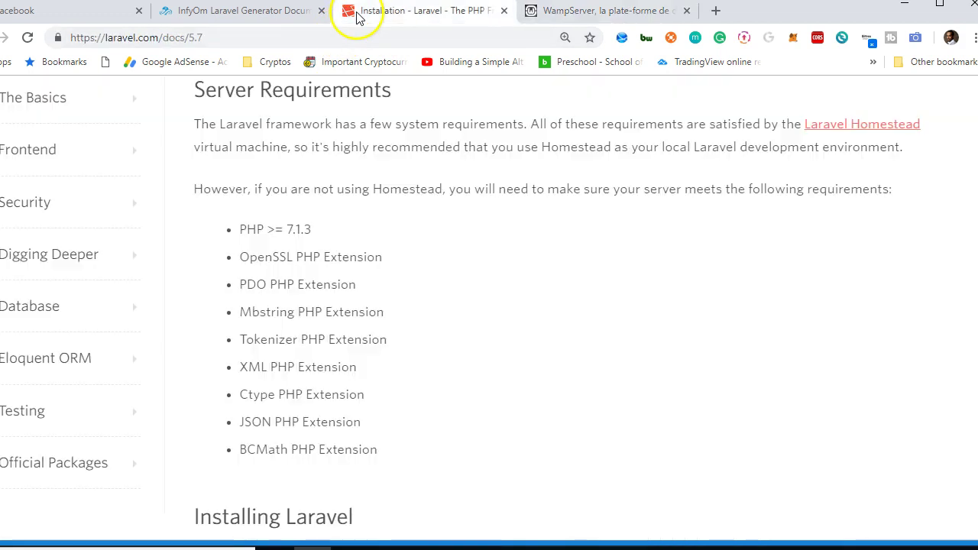
# Step: Return to the Laravel installation page, search Windows for "wamp" and launch Wampserver64
pyautogui.click(359, 11)
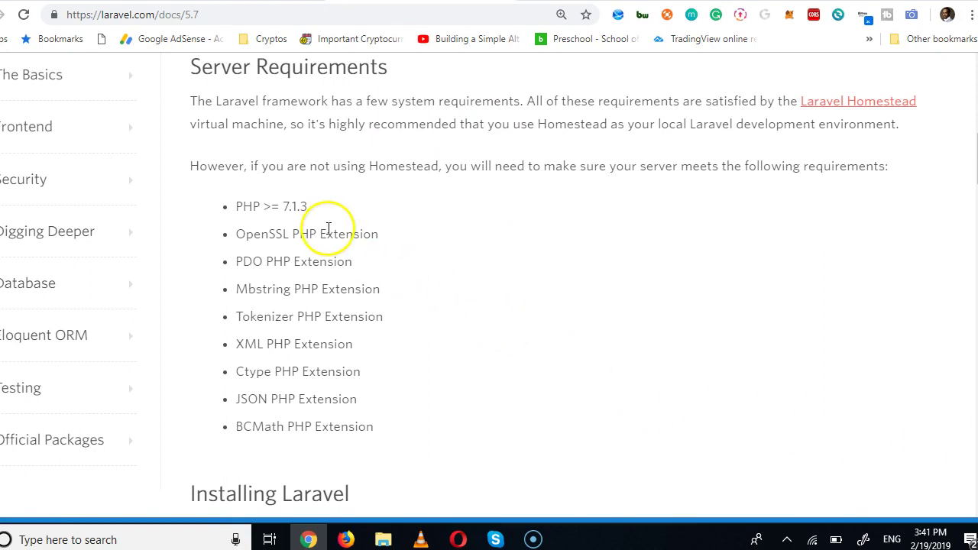
pyautogui.click(783, 540)
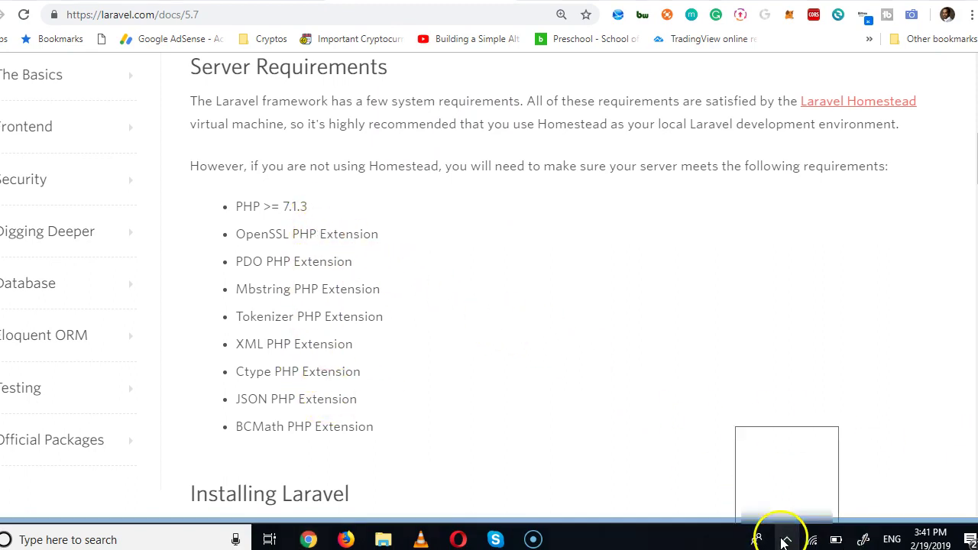
pyautogui.click(647, 446)
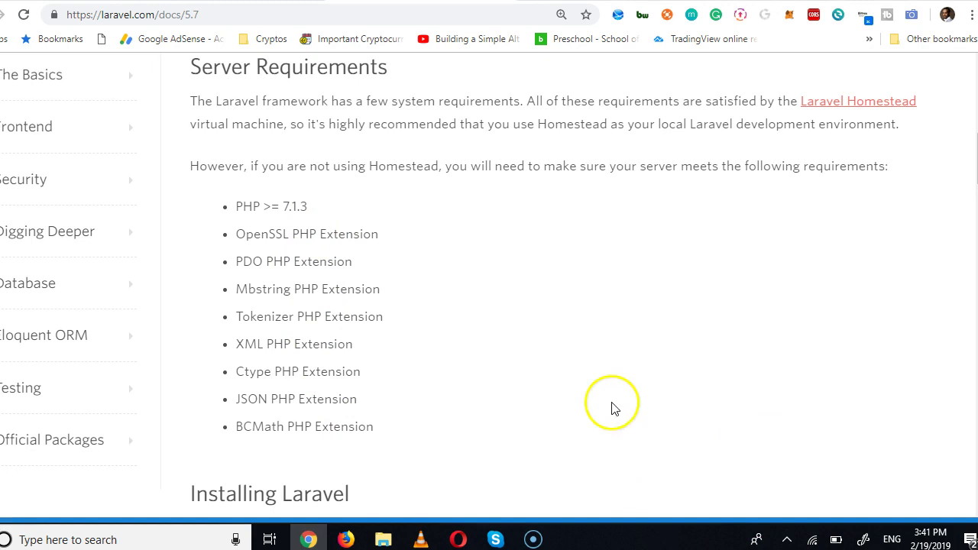
pyautogui.click(111, 539)
pyautogui.write('wamp')
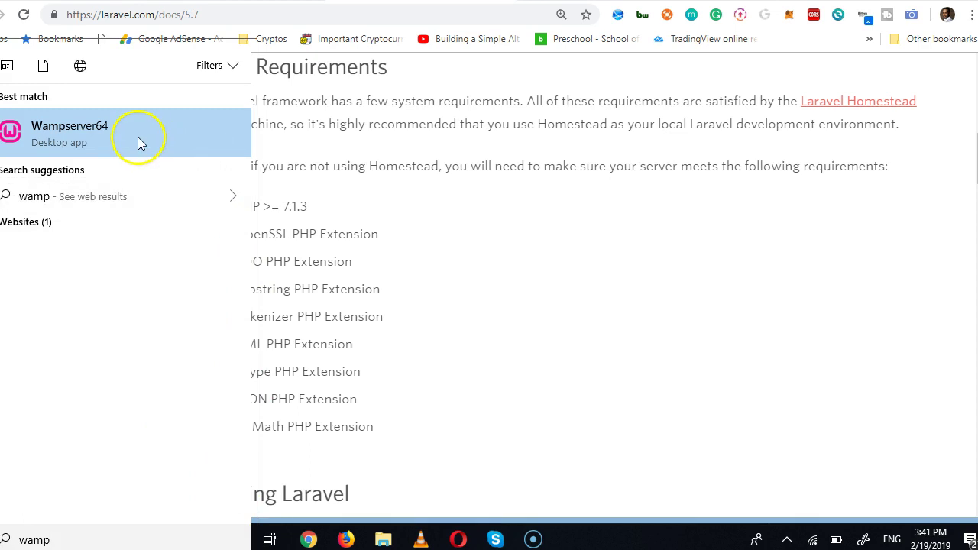
pyautogui.click(115, 136)
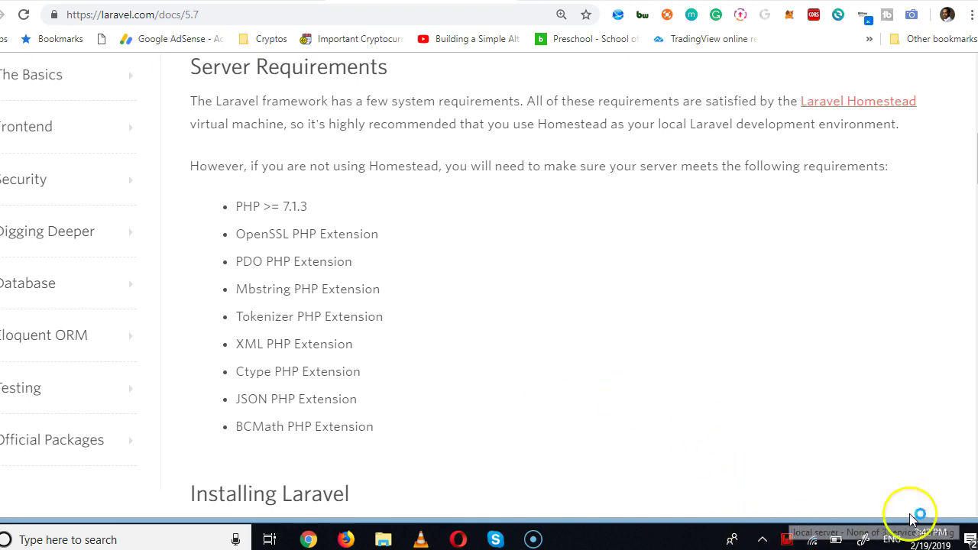
# Step: Check the WampServer service status in the system tray while the local server starts
pyautogui.click(969, 465)
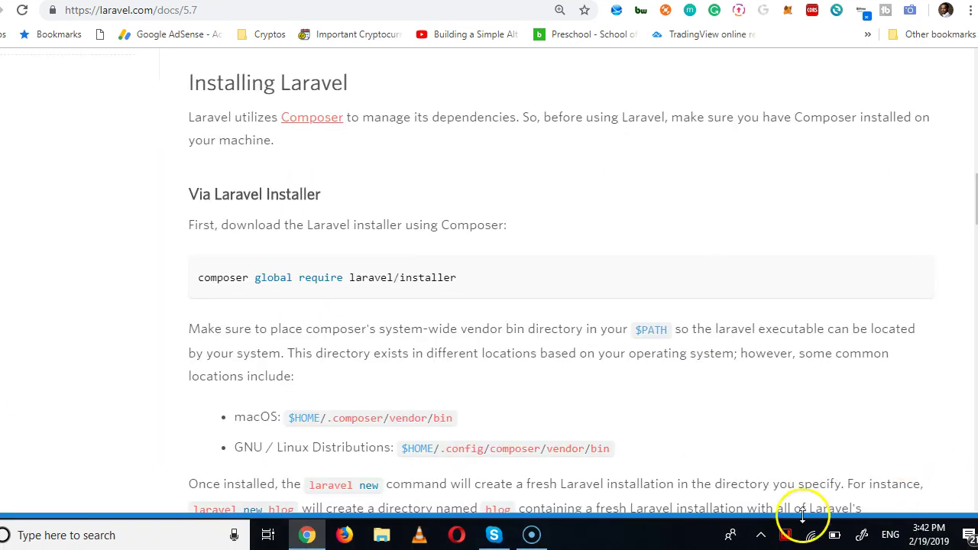
pyautogui.click(785, 536)
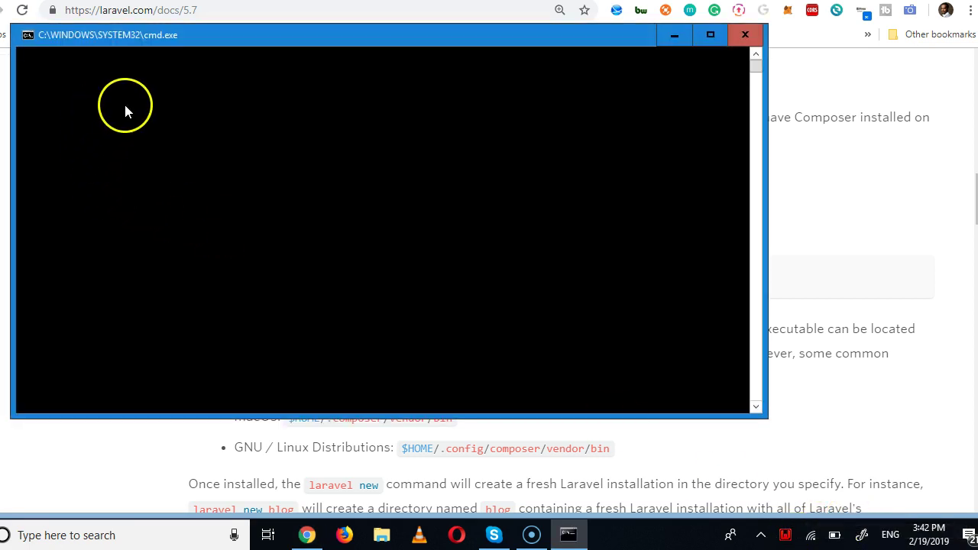
pyautogui.click(787, 534)
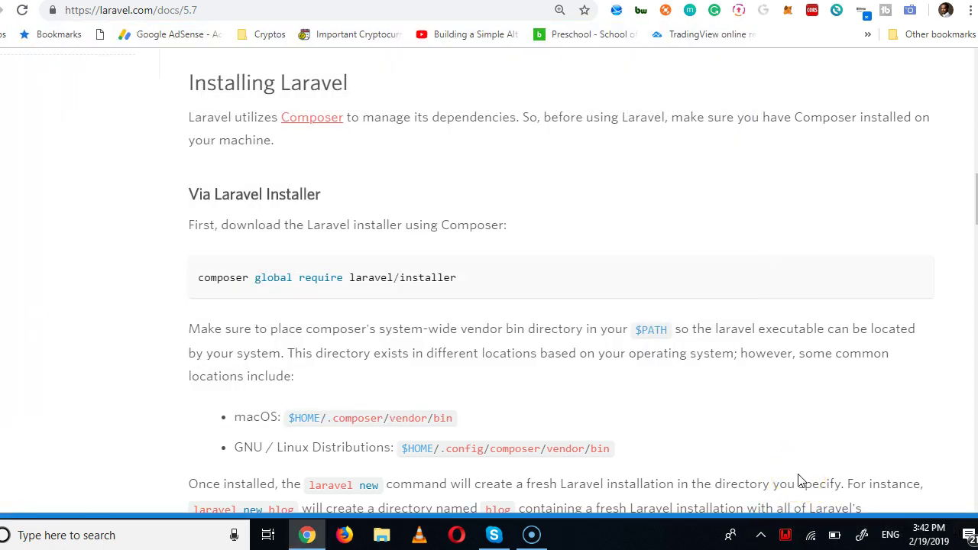
pyautogui.click(869, 465)
pyautogui.click(785, 533)
pyautogui.click(784, 534)
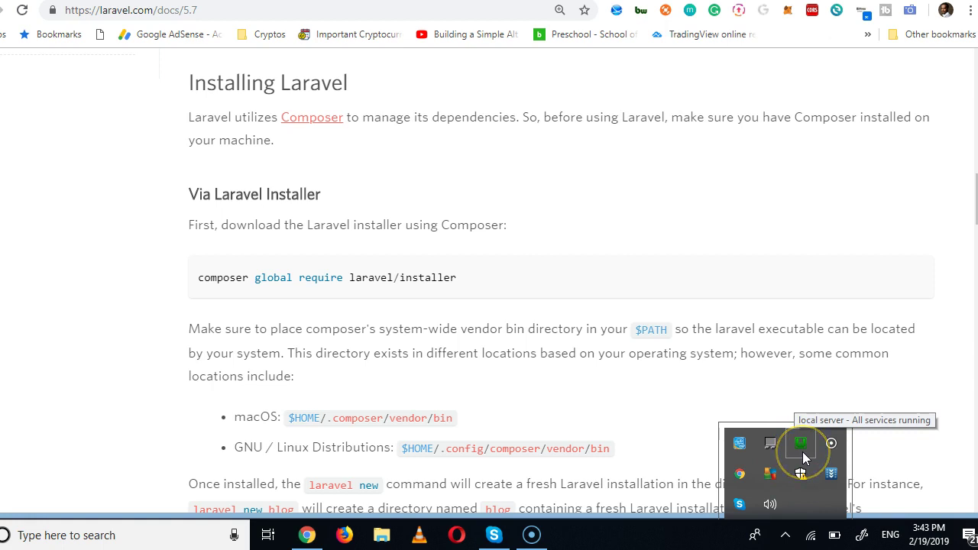
pyautogui.click(830, 421)
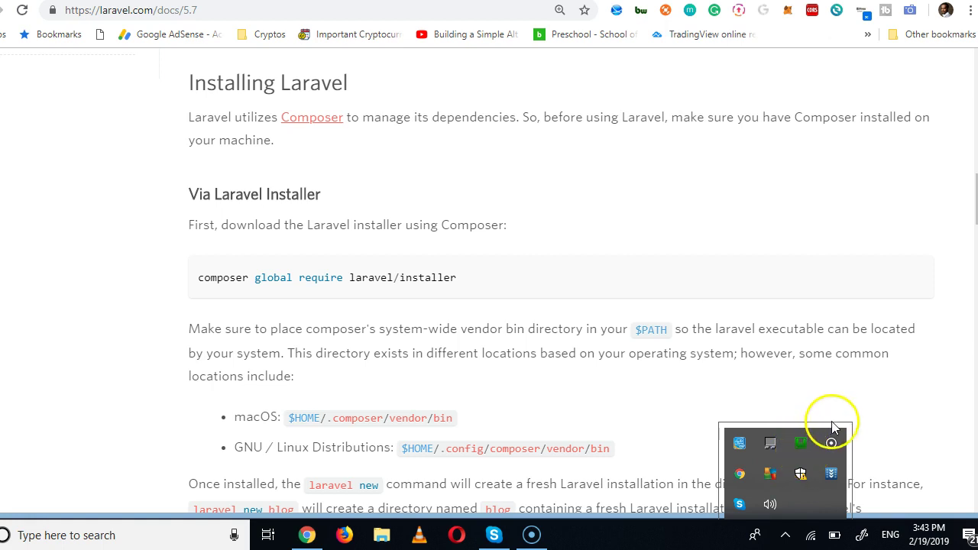
pyautogui.click(545, 331)
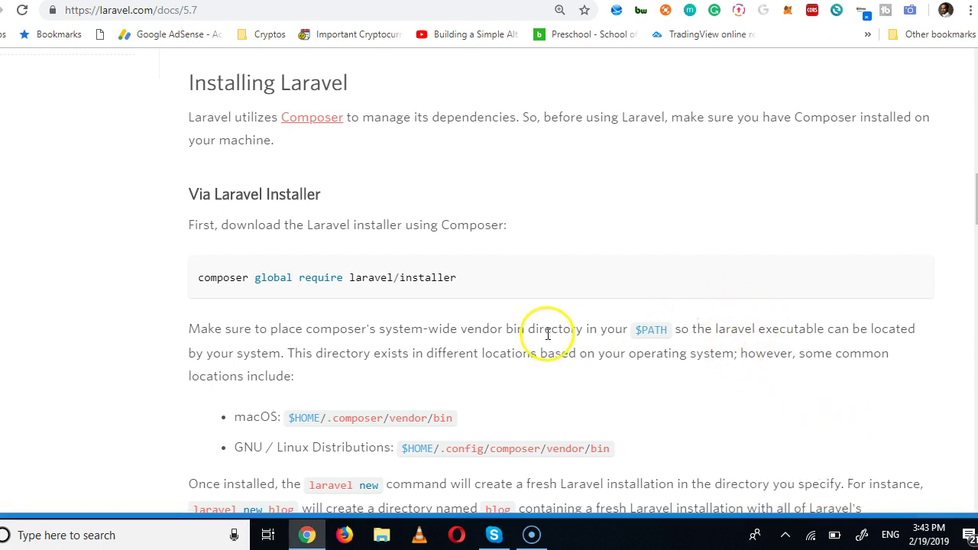
# Step: Open the Composer link from the Installing Laravel section in a new browser tab and switch to that tab
pyautogui.scroll(2, 536, 341)
pyautogui.scroll(3, 539, 337)
pyautogui.scroll(-3, 541, 336)
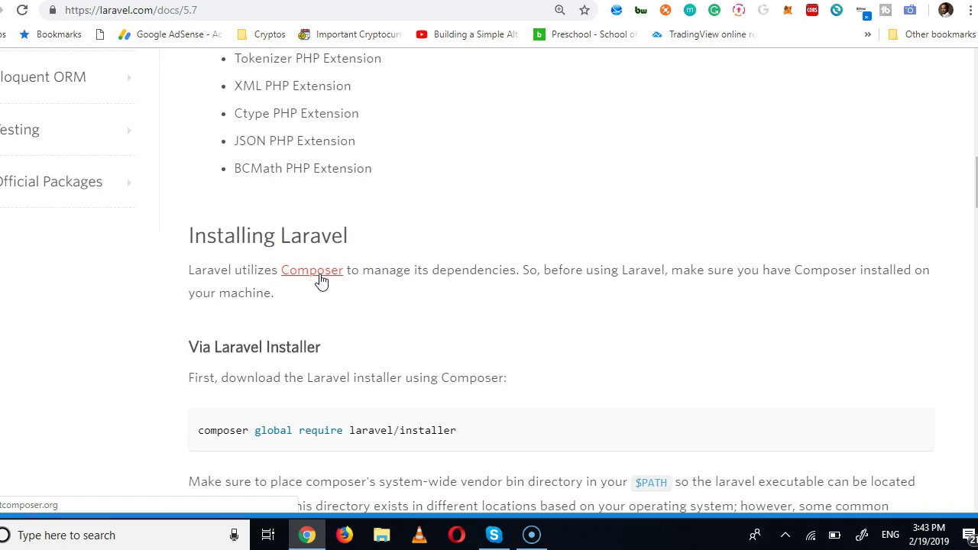
pyautogui.click(319, 275)
pyautogui.rightClick(340, 272)
pyautogui.click(372, 269)
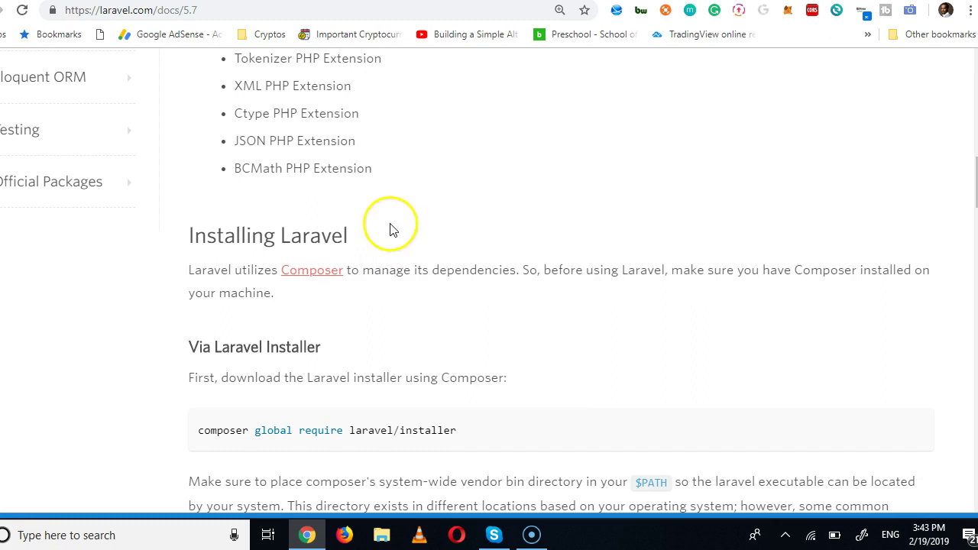
pyautogui.click(527, 4)
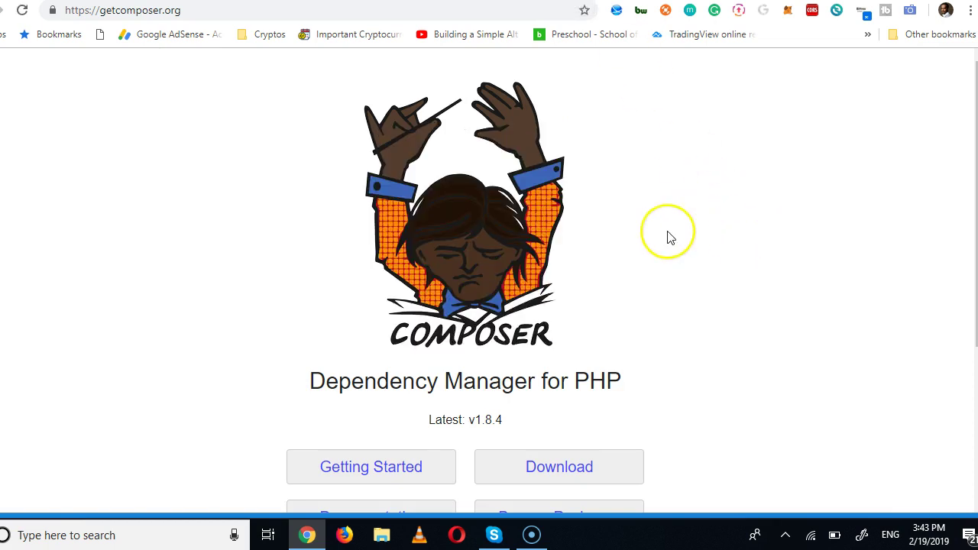
# Step: Go to Composer's download page and download the Windows installer Composer-Setup.exe
pyautogui.scroll(-2, 667, 234)
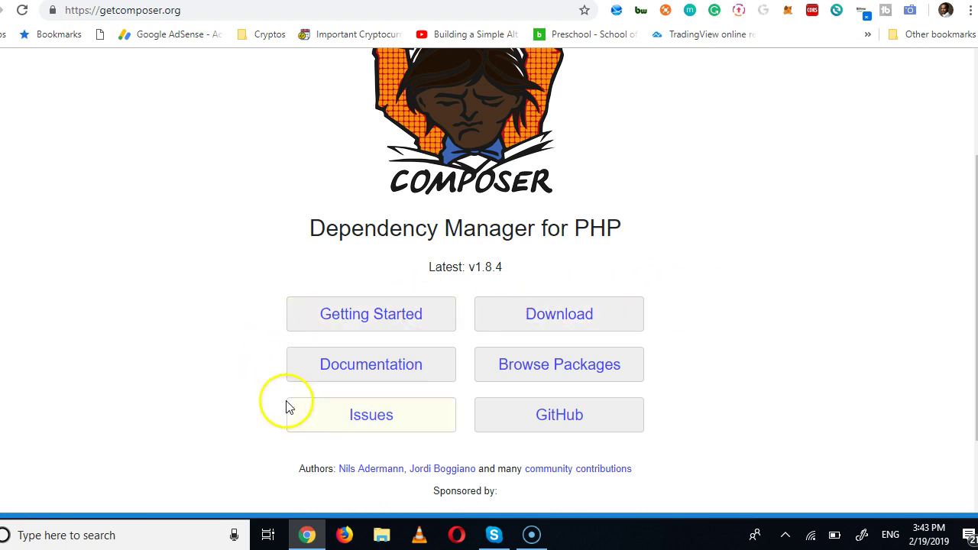
pyautogui.click(557, 325)
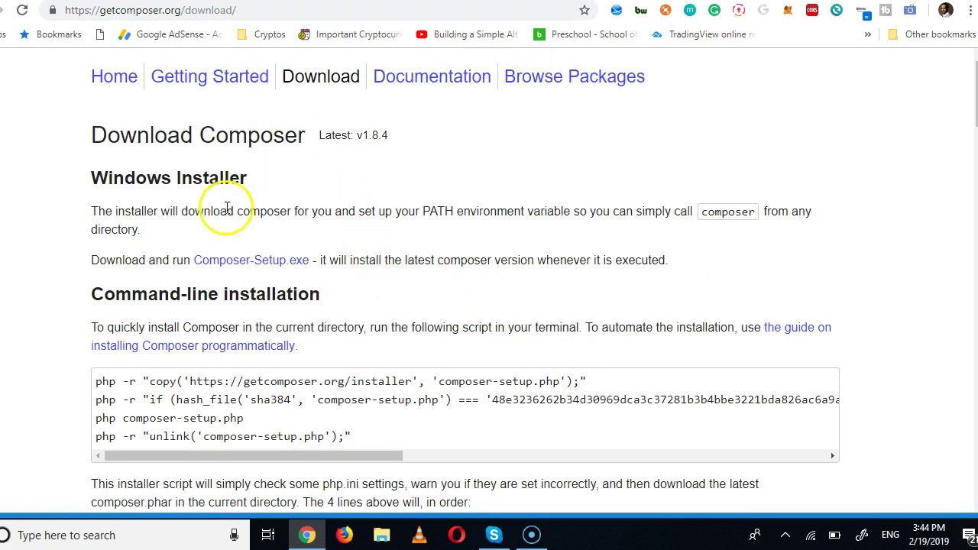
pyautogui.click(265, 263)
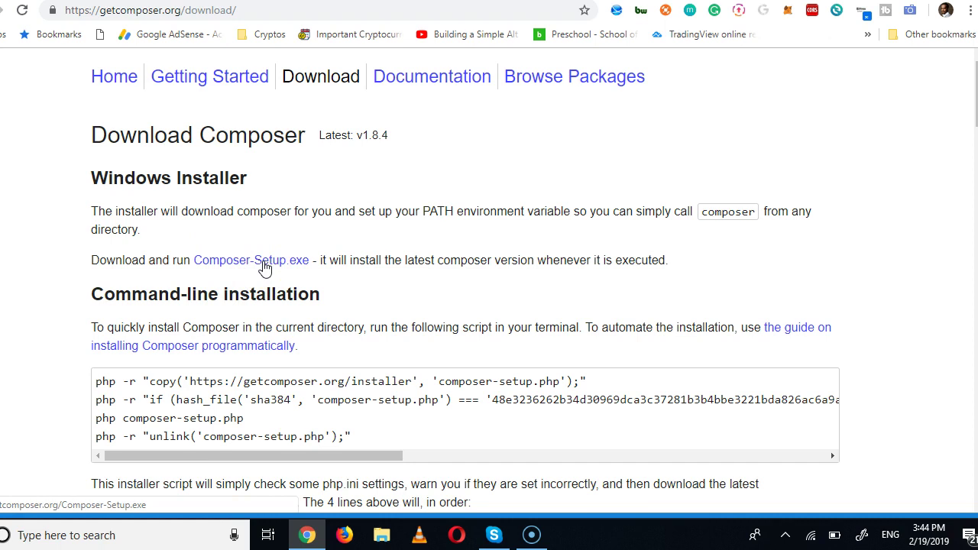
pyautogui.click(233, 263)
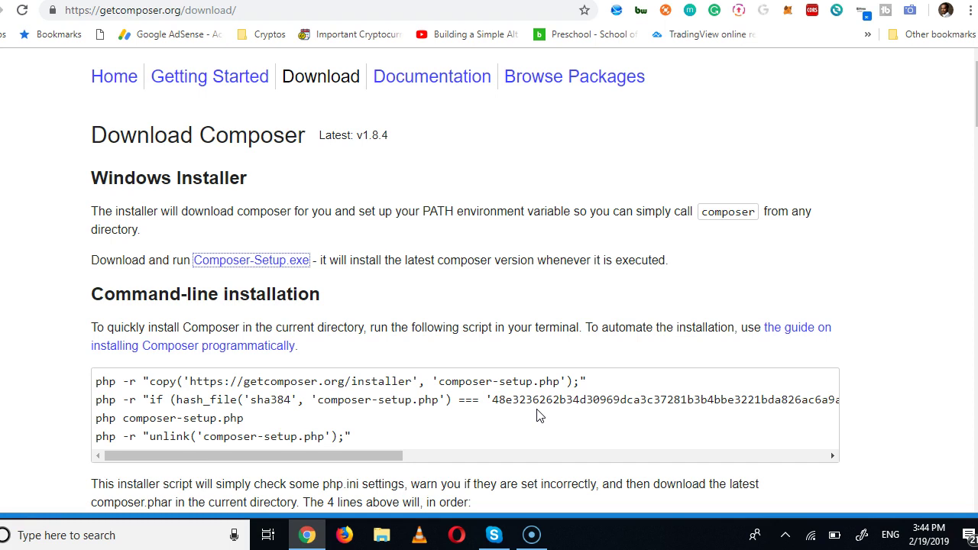
# Step: Review the command-line installation, installer options and manual download sections of the Composer download page
pyautogui.scroll(-2, 539, 415)
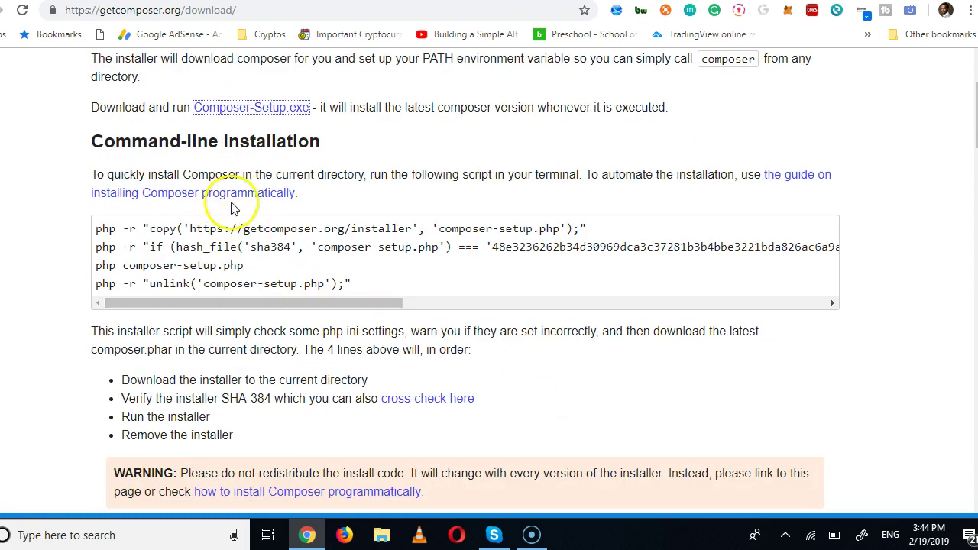
pyautogui.scroll(-2, 175, 338)
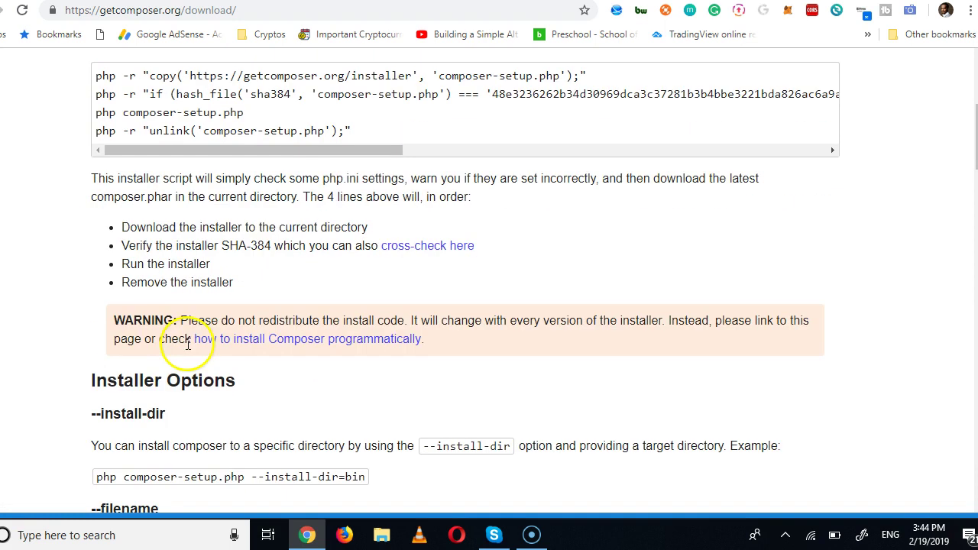
pyautogui.scroll(-4, 188, 352)
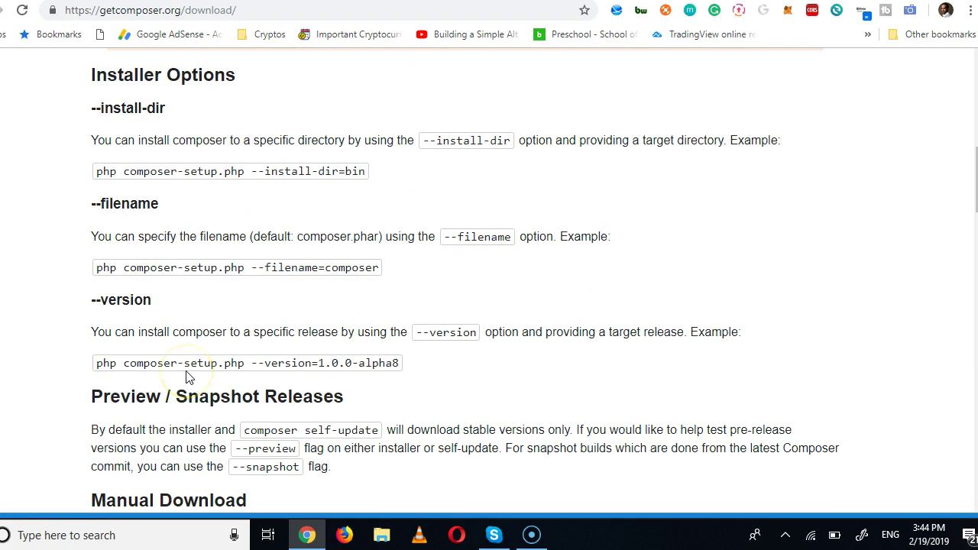
pyautogui.scroll(-2, 187, 359)
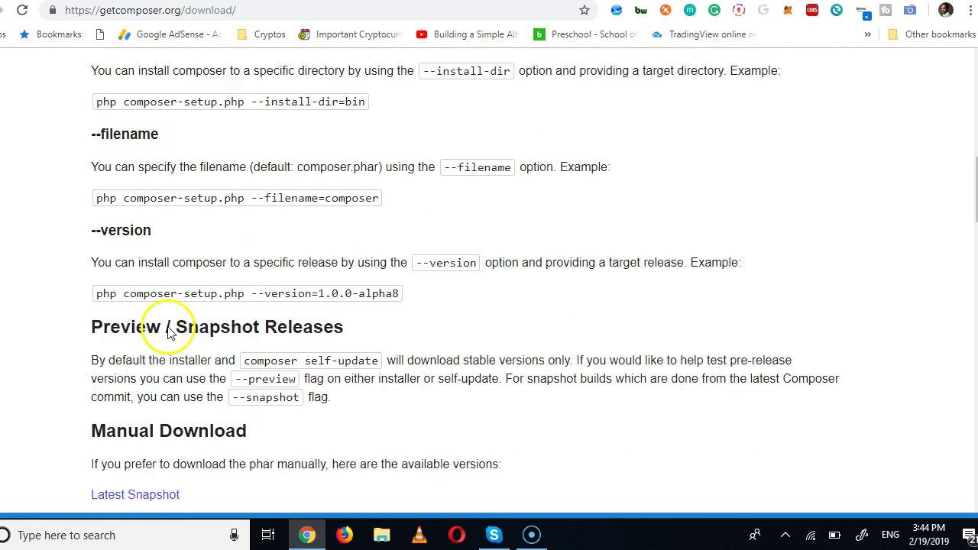
pyautogui.scroll(4, 203, 367)
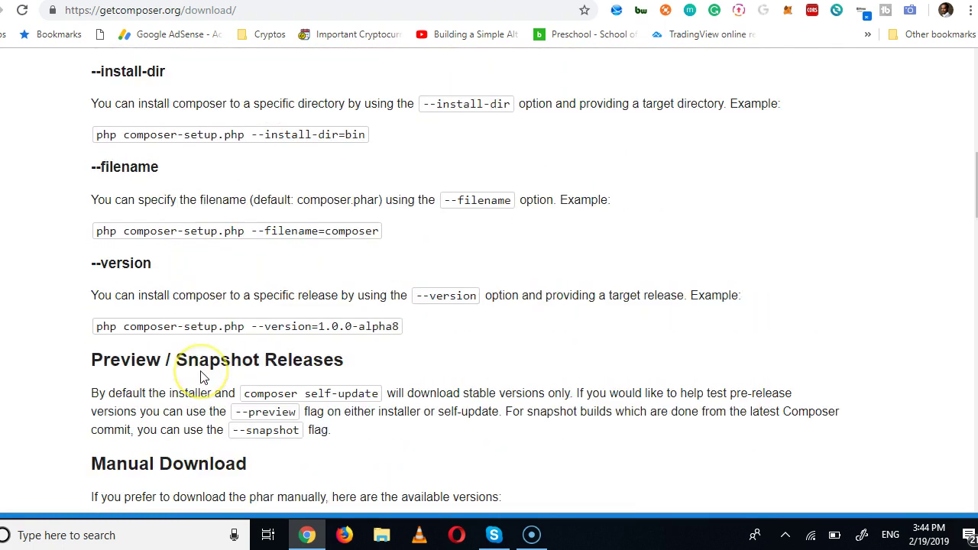
pyautogui.scroll(6, 172, 309)
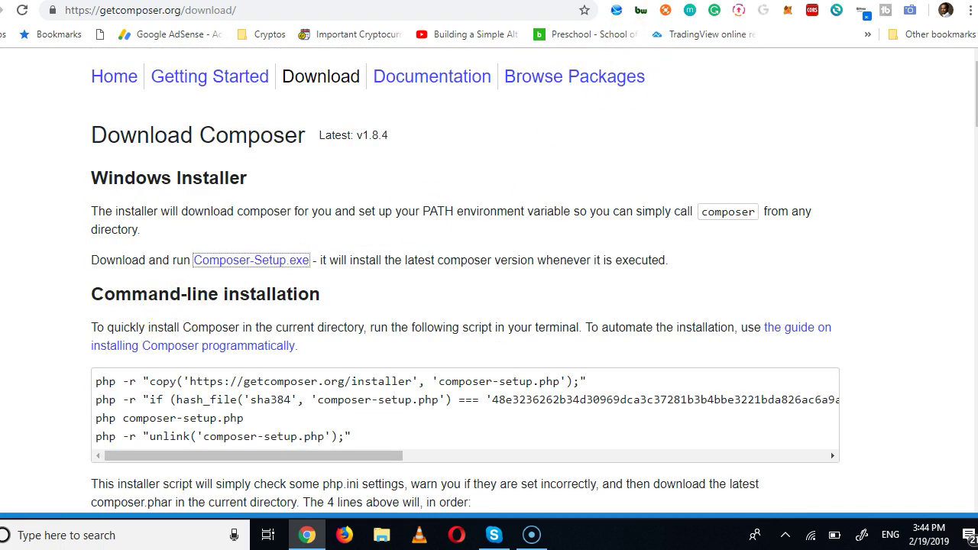
# Step: Return to the Laravel 5.7 docs and review the server requirements, Laravel Installer, Composer Create-Project and local development server sections
pyautogui.hotkey('ctrl', 'Tab')
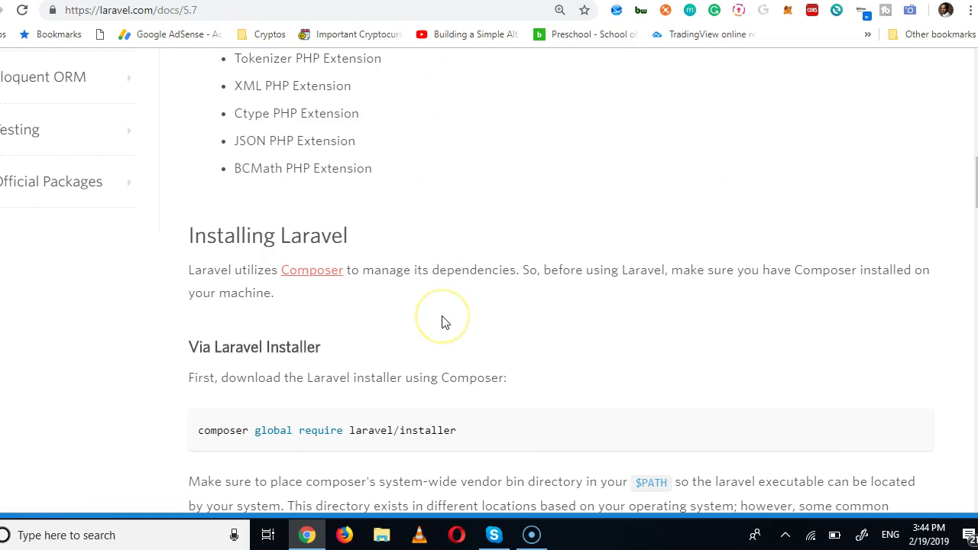
pyautogui.scroll(5, 417, 278)
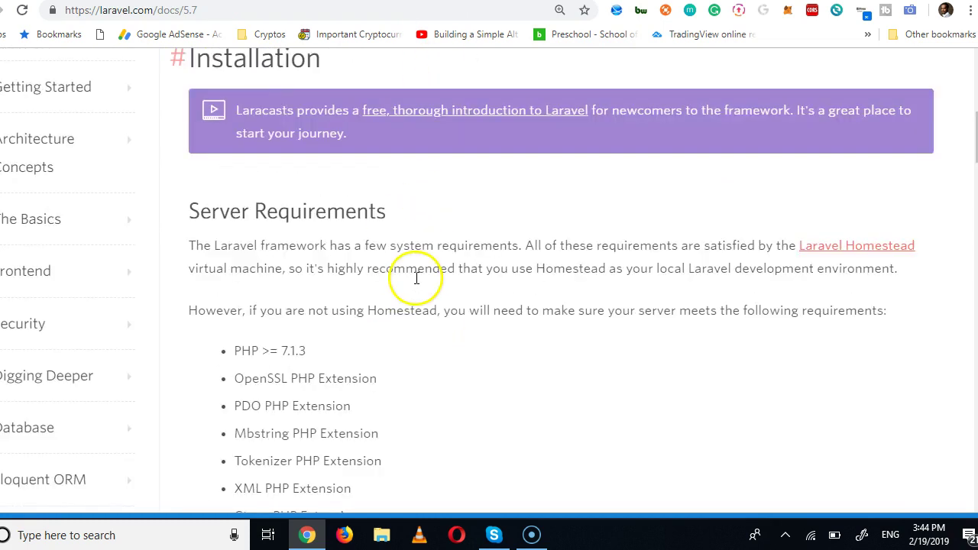
pyautogui.scroll(-10, 416, 279)
pyautogui.scroll(2, 416, 280)
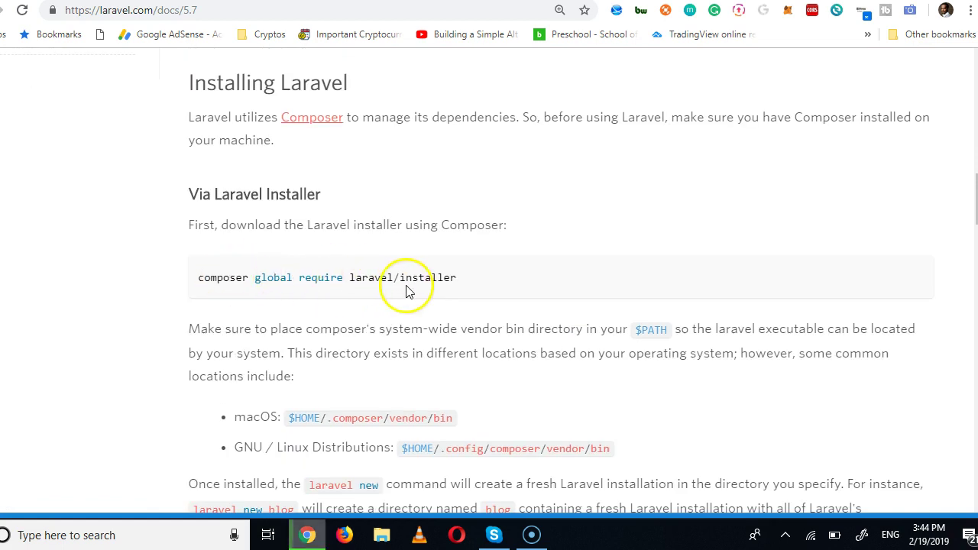
pyautogui.scroll(-4, 426, 289)
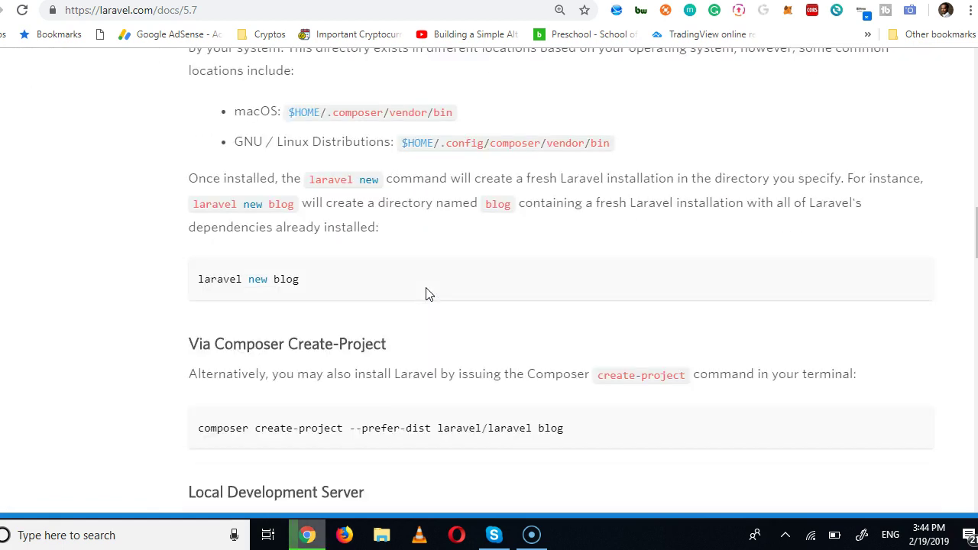
pyautogui.scroll(2, 428, 295)
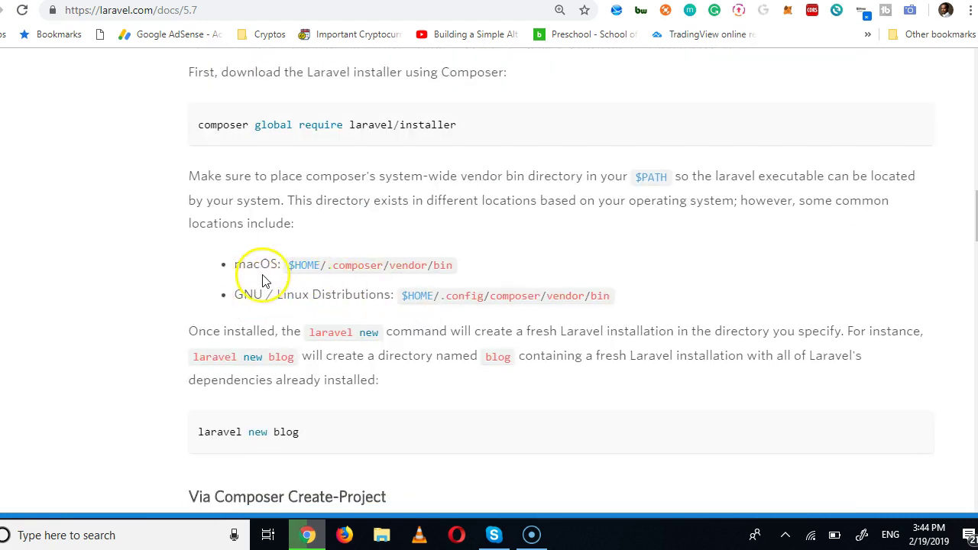
pyautogui.scroll(-2, 278, 292)
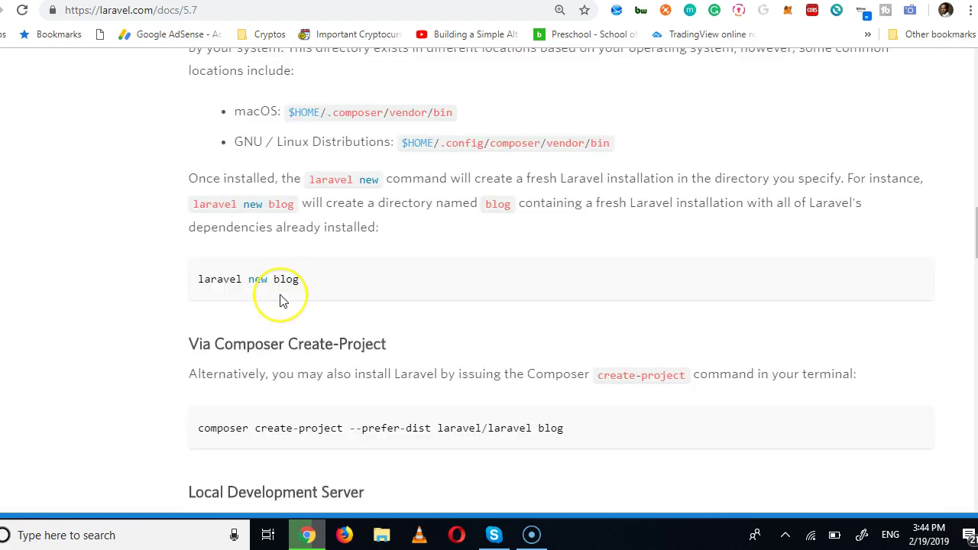
pyautogui.scroll(-2, 279, 300)
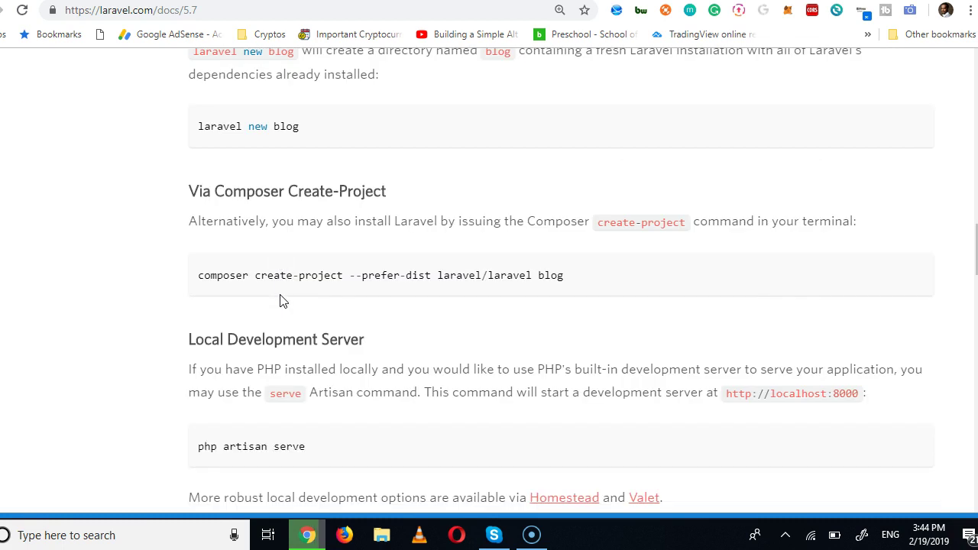
pyautogui.scroll(-2, 280, 301)
# Step: Save the Composer-Setup installer download from the save dialog that opens over the documentation
pyautogui.click(209, 123)
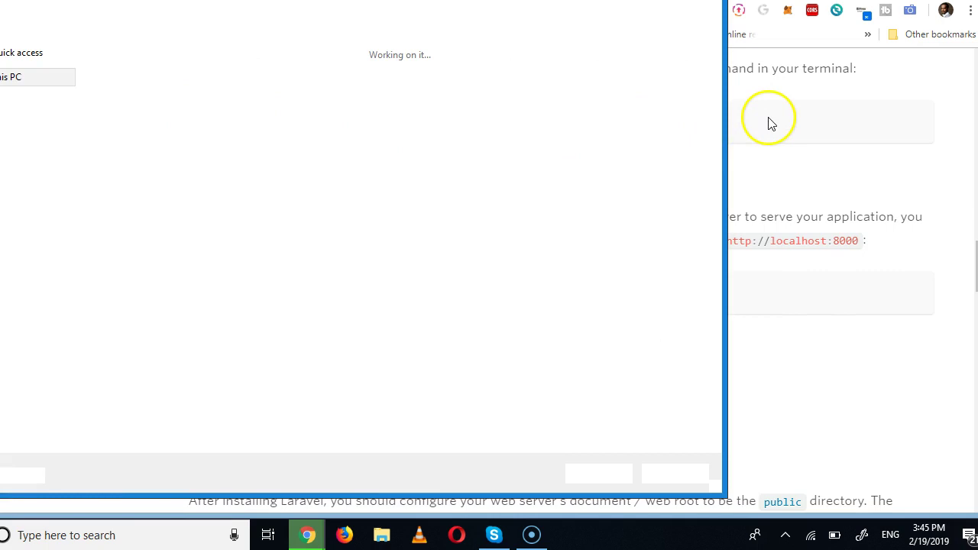
pyautogui.click(26, 496)
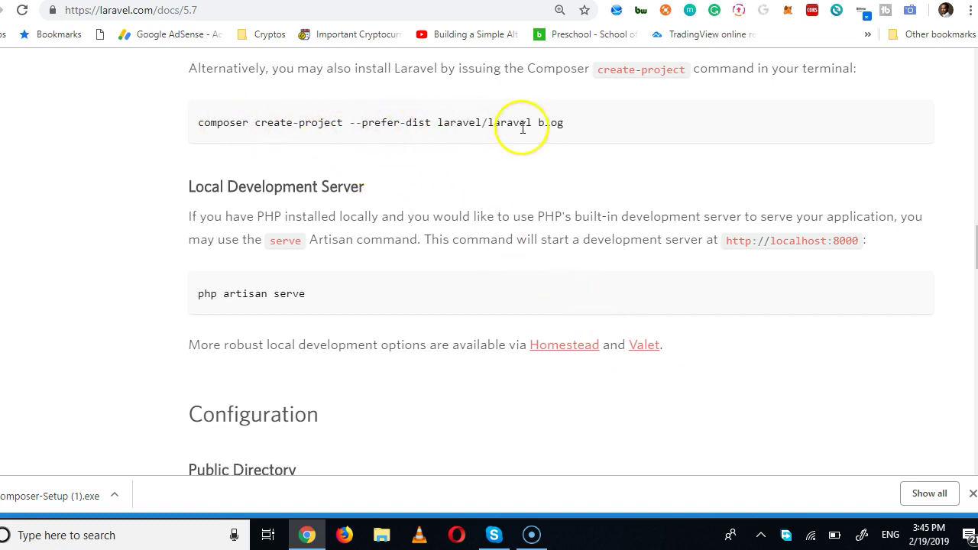
# Step: Highlight the command "composer create-project --prefer-dist laravel/laravel blog" in the docs and open a new browser tab
pyautogui.moveTo(565, 124); pyautogui.dragTo(198, 118)
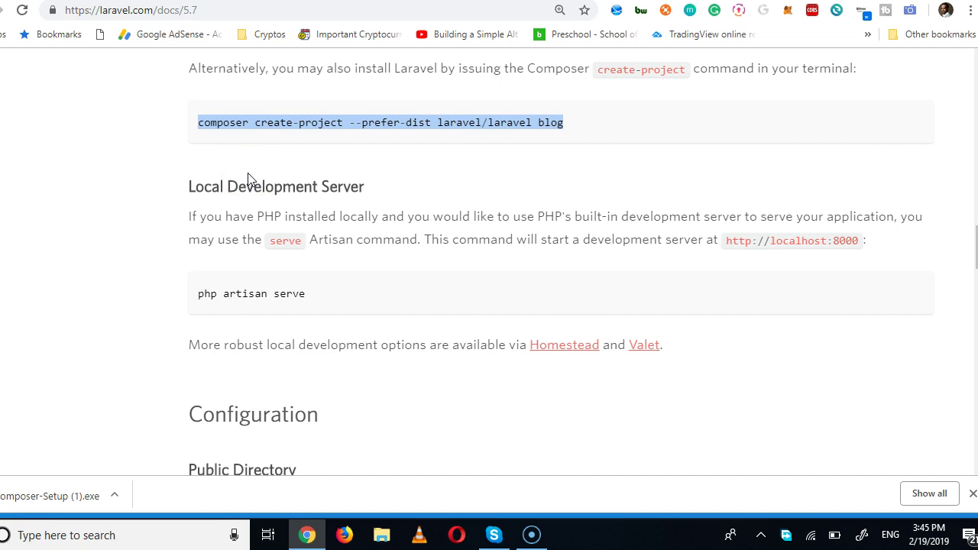
pyautogui.hotkey('ctrl', 't')
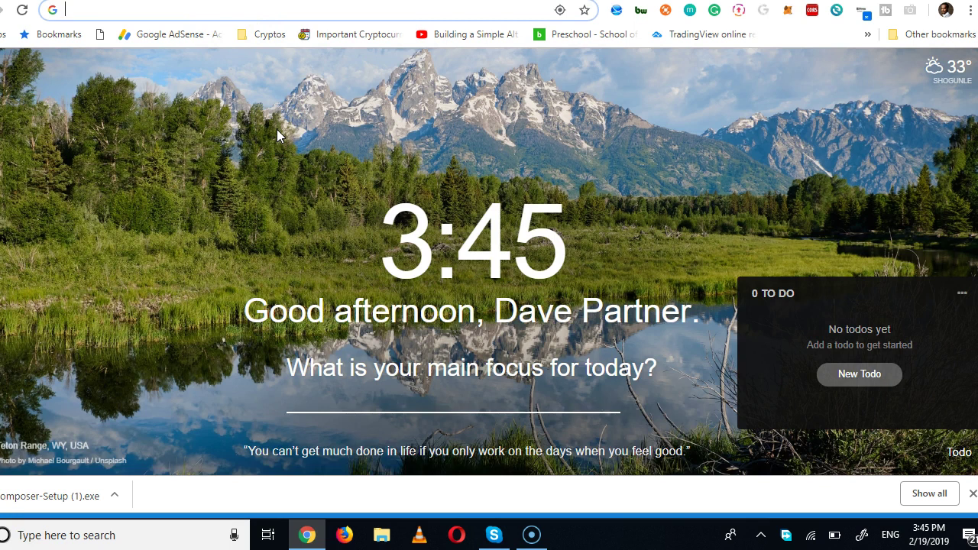
# Step: Search Windows for cmd, open a Command Prompt window, move it slightly and close it again
pyautogui.click(181, 532)
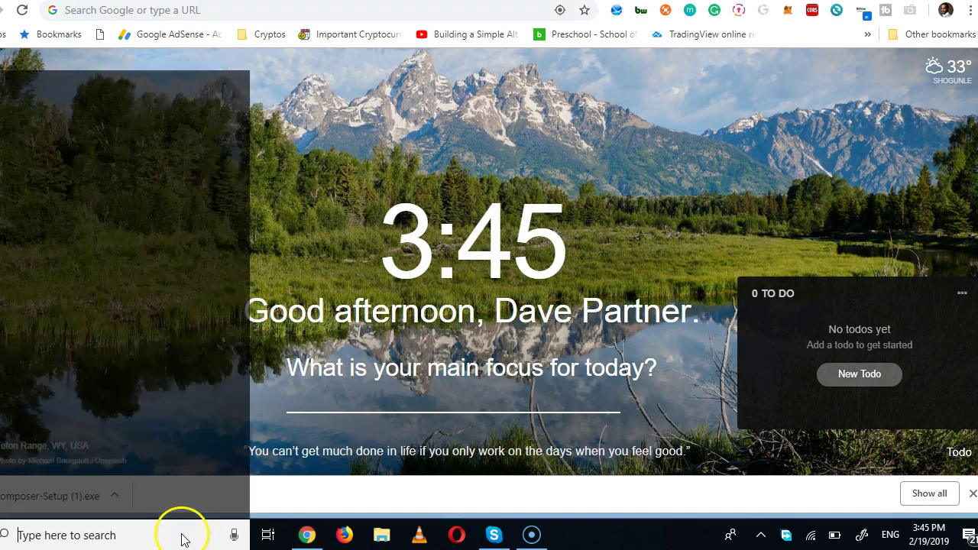
pyautogui.write('cmd')
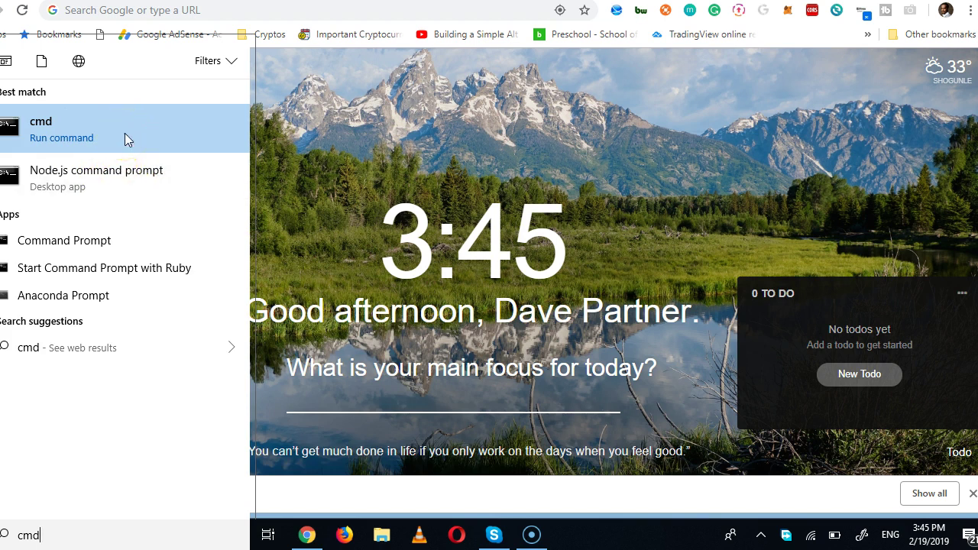
pyautogui.click(272, 133)
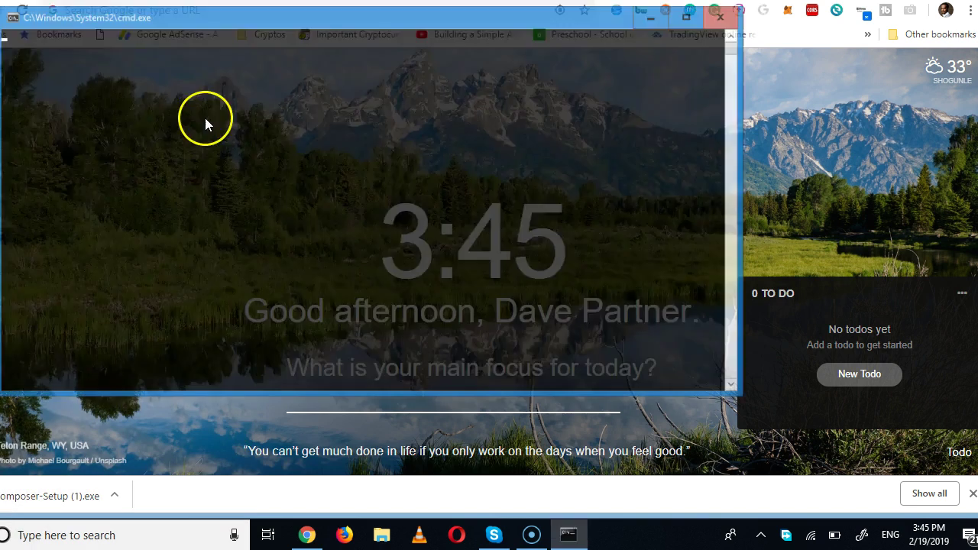
pyautogui.moveTo(233, 24); pyautogui.dragTo(246, 31)
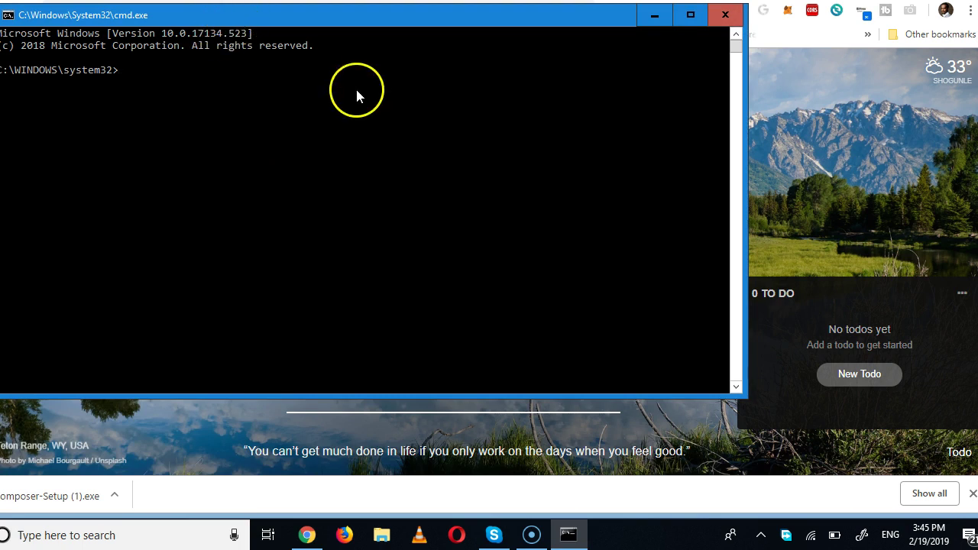
pyautogui.click(355, 87)
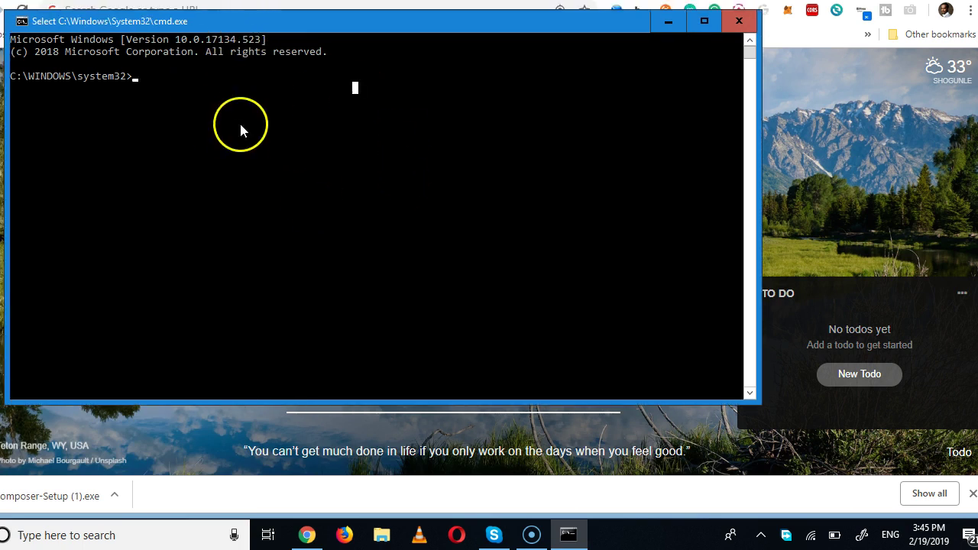
pyautogui.click(739, 21)
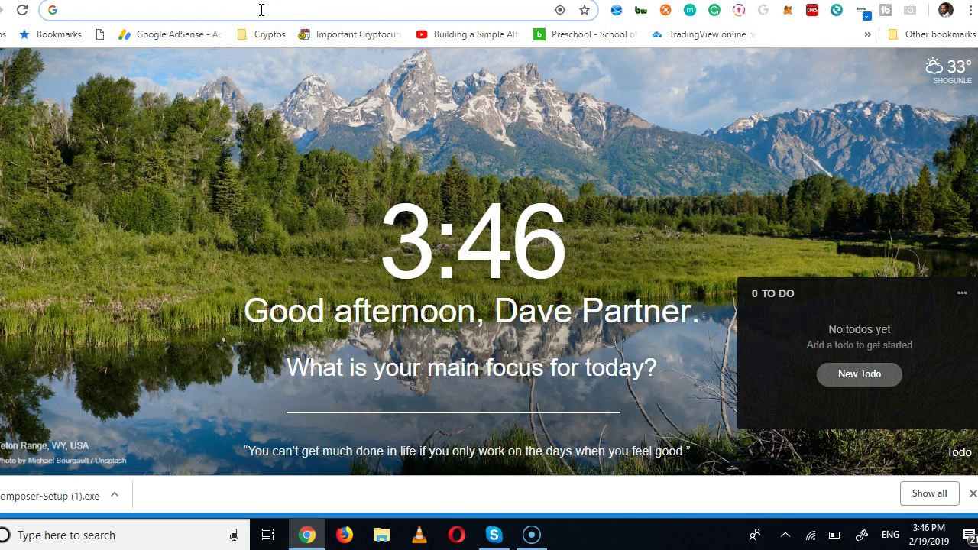
# Step: Search Google for "git bash" and open the git-scm.com Downloads page from the results
pyautogui.write('git ')
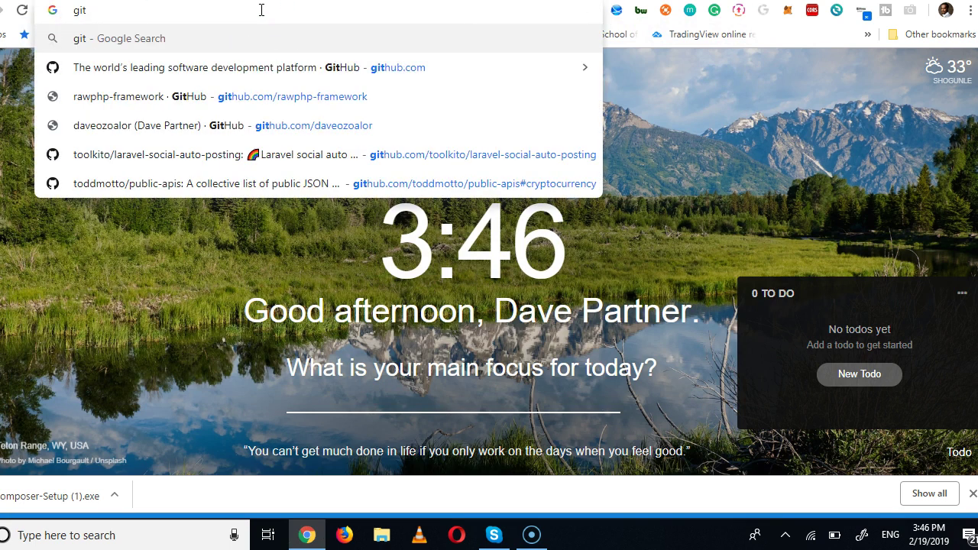
pyautogui.write('bash')
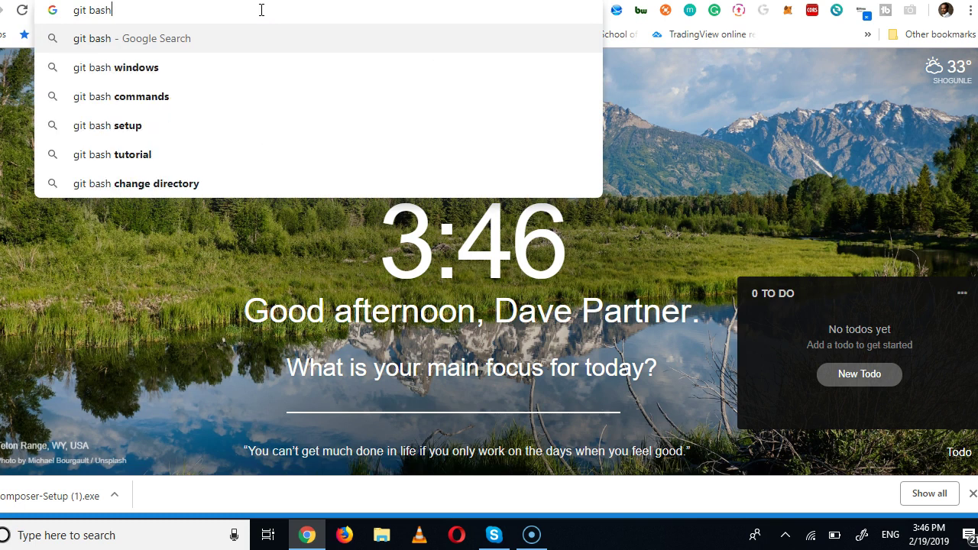
pyautogui.press('Return')
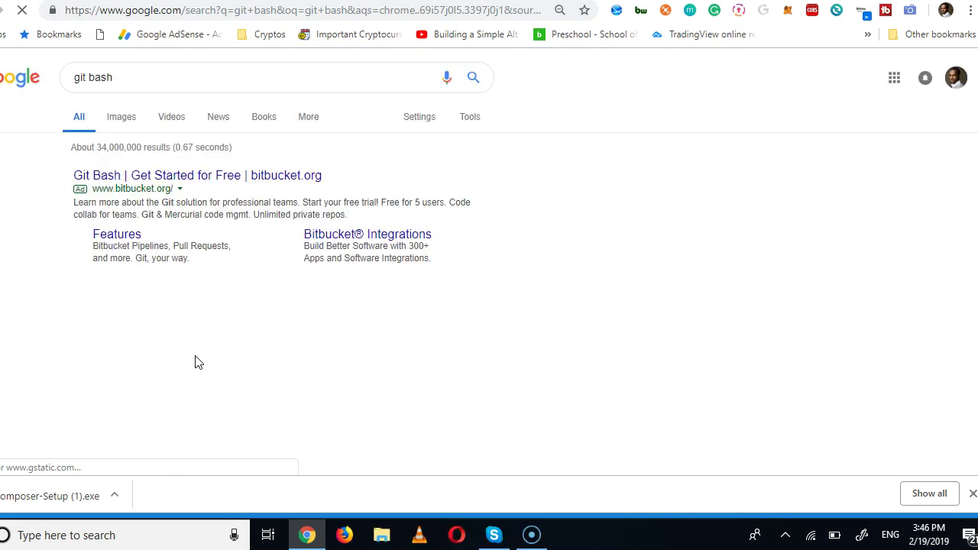
pyautogui.click(179, 349)
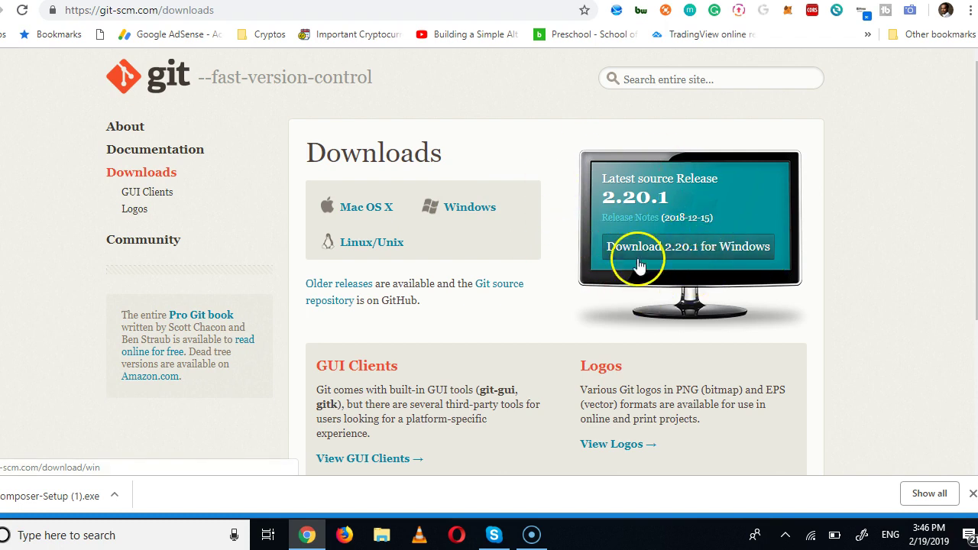
# Step: Download Git 2.20.1 for Windows through Free Download Manager and return to the Downloading Git page
pyautogui.click(691, 252)
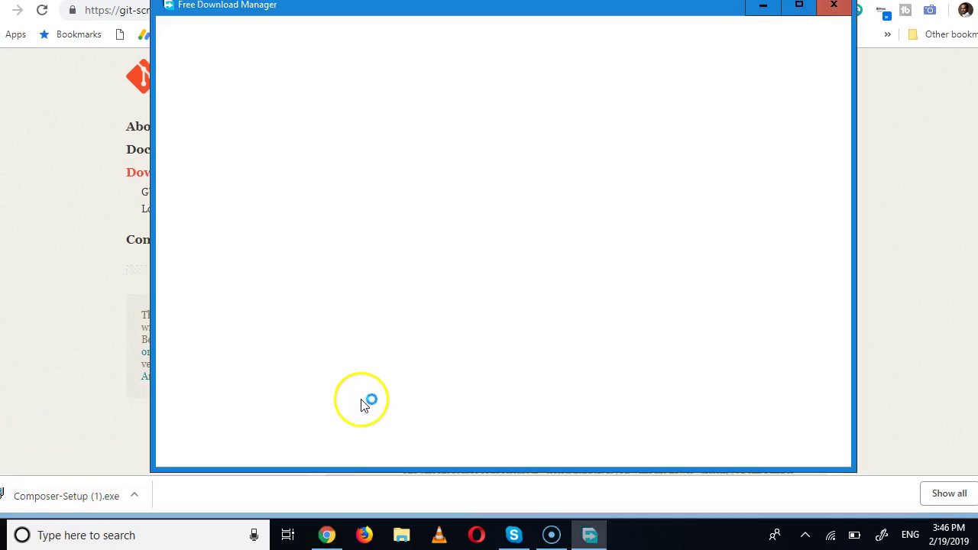
pyautogui.click(668, 287)
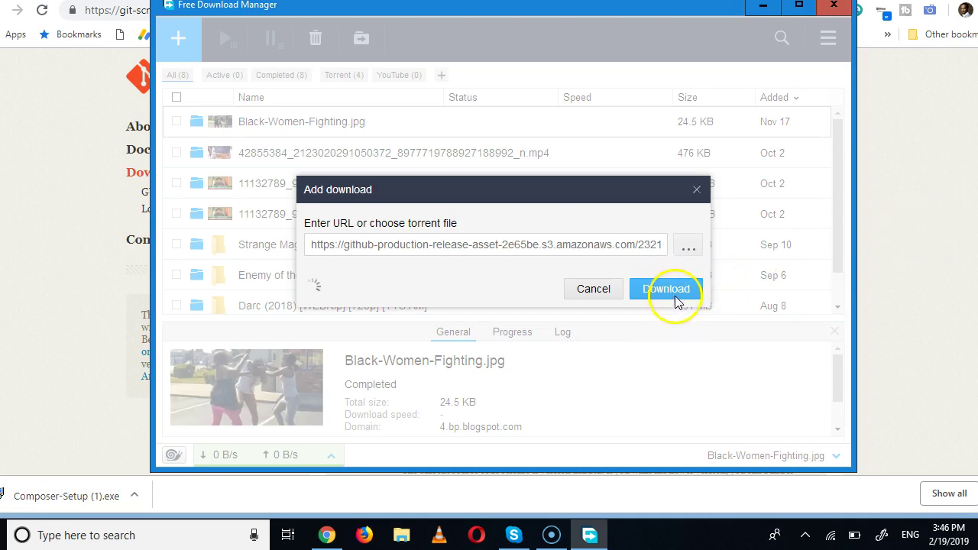
pyautogui.click(882, 245)
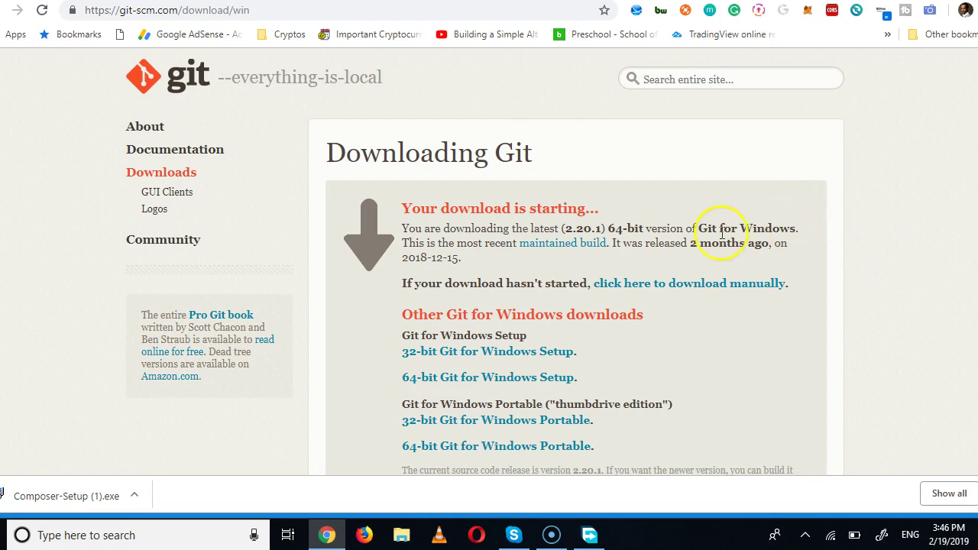
pyautogui.scroll(-2, 642, 372)
pyautogui.scroll(2, 641, 366)
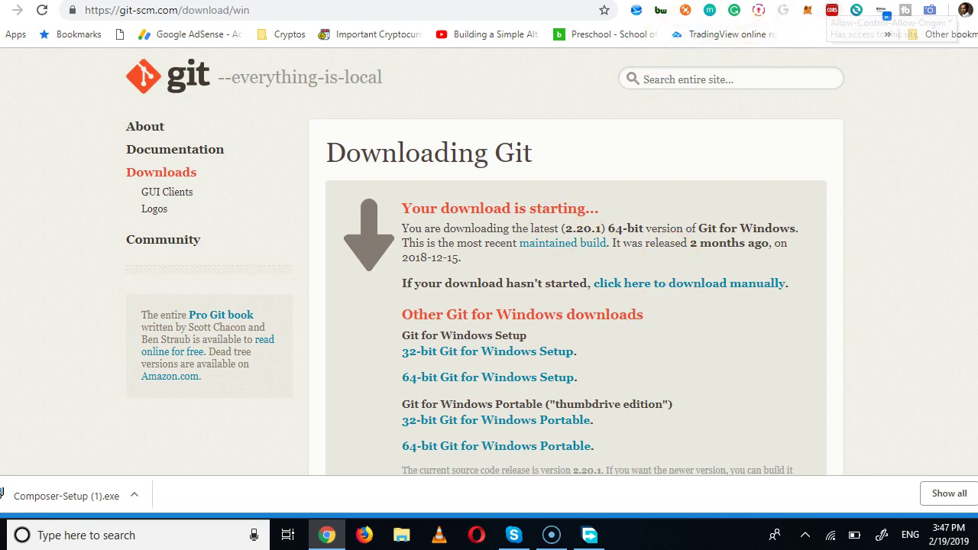
# Step: Switch back to the Laravel docs and copy the highlighted composer create-project command
pyautogui.hotkey('ctrl', 'Tab')
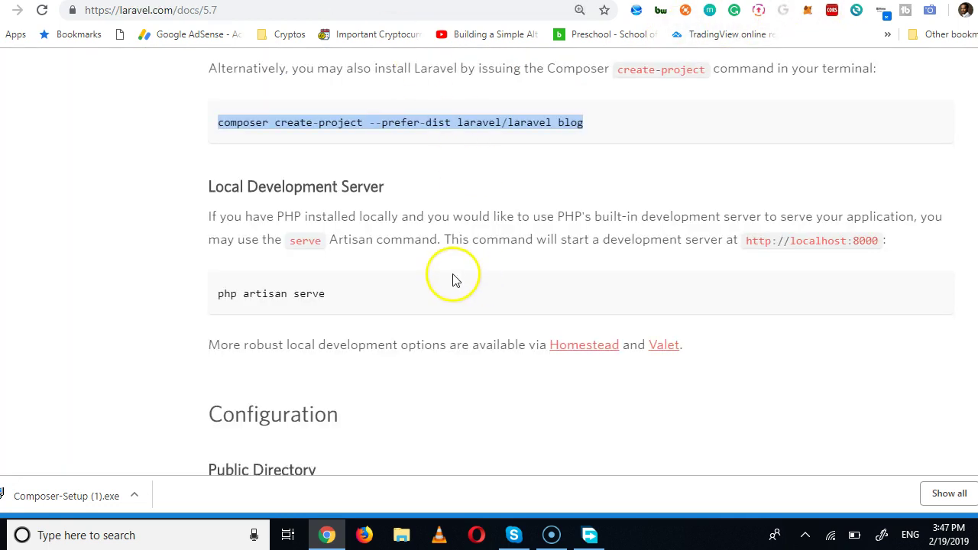
pyautogui.rightClick(399, 119)
pyautogui.click(409, 130)
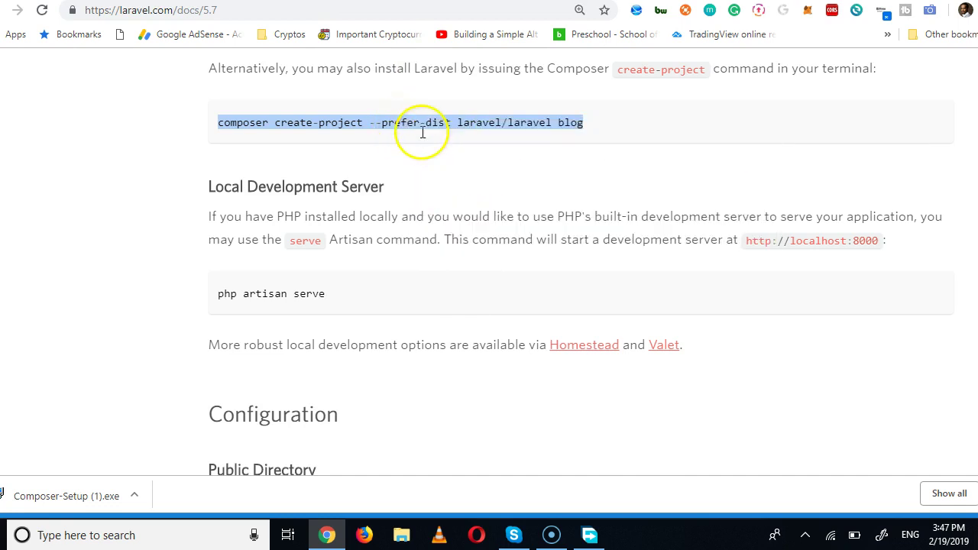
pyautogui.scroll(2, 410, 191)
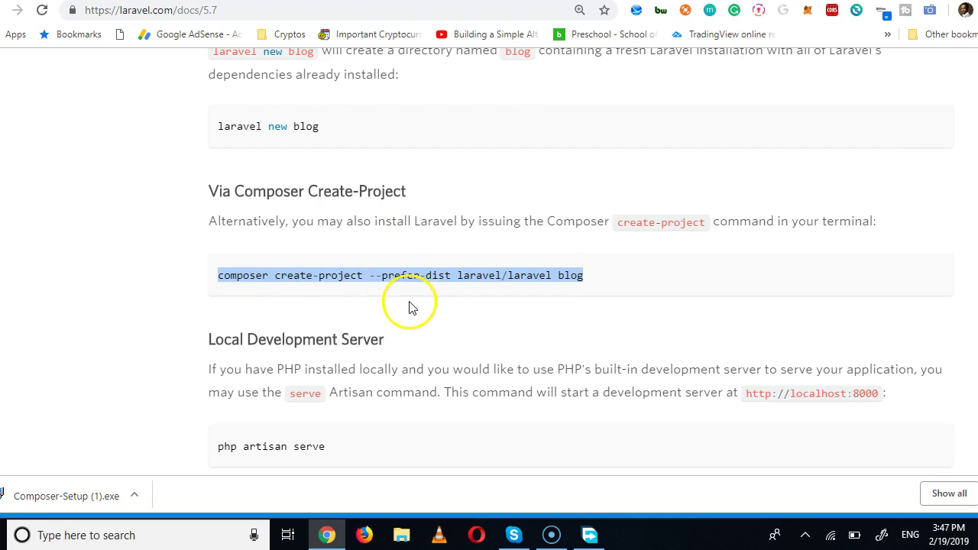
# Step: Open WampServer's www directory from its system tray menu and make the File Explorer window slightly taller
pyautogui.click(806, 534)
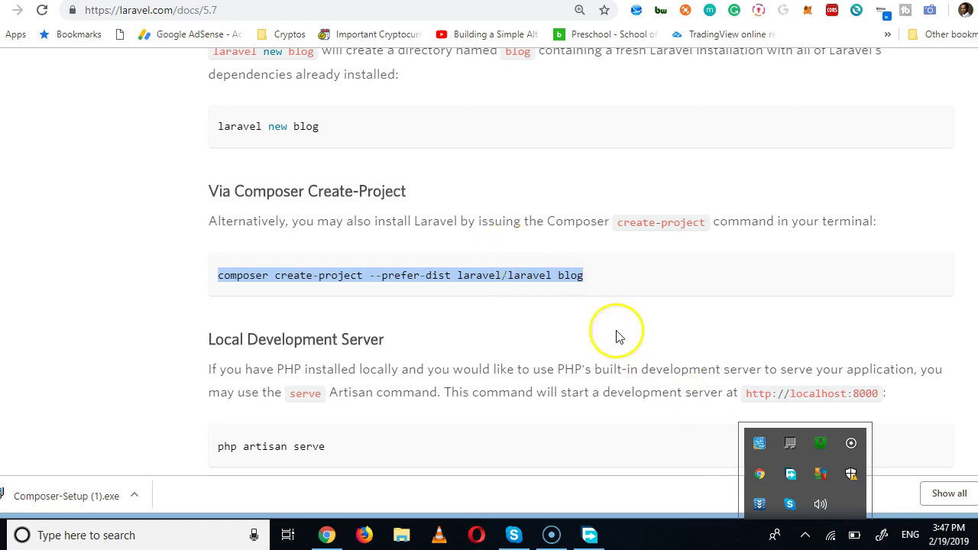
pyautogui.click(811, 453)
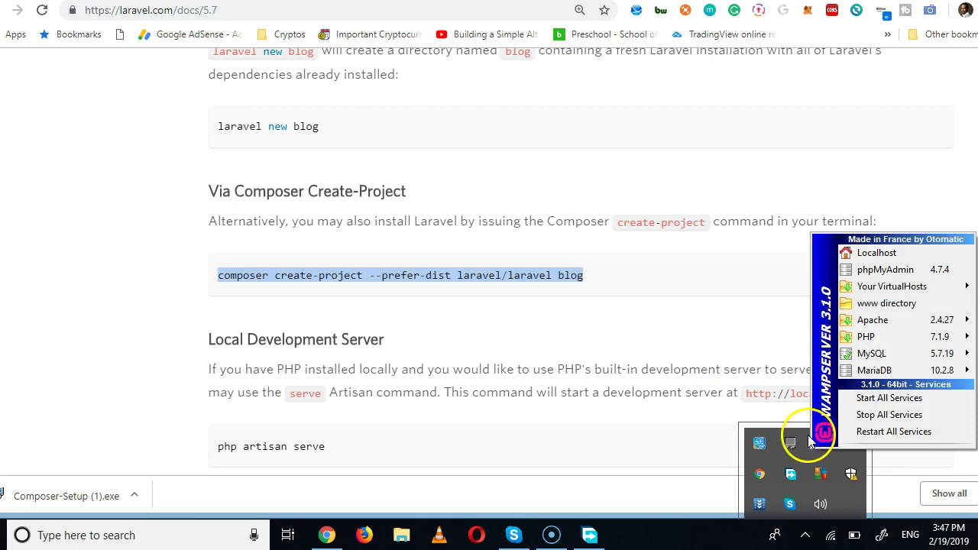
pyautogui.click(752, 393)
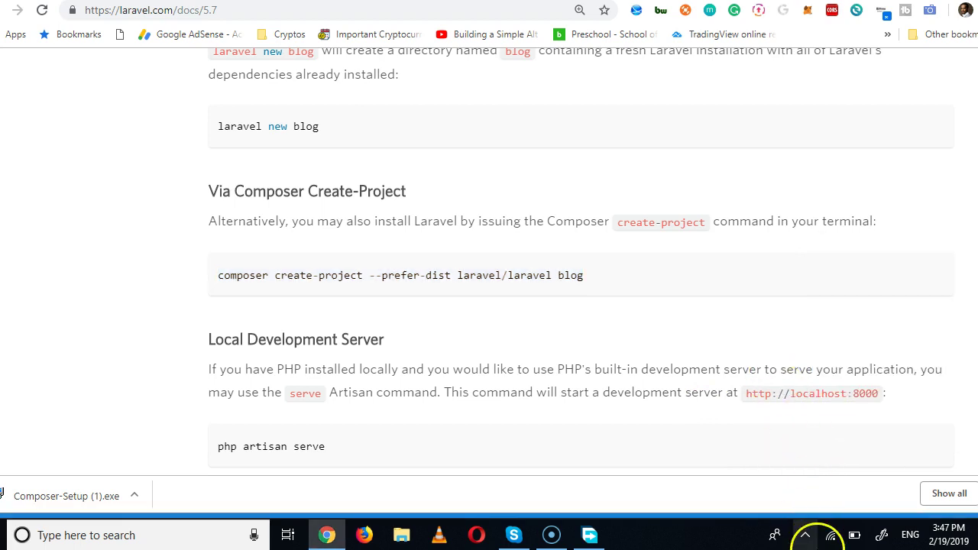
pyautogui.click(808, 536)
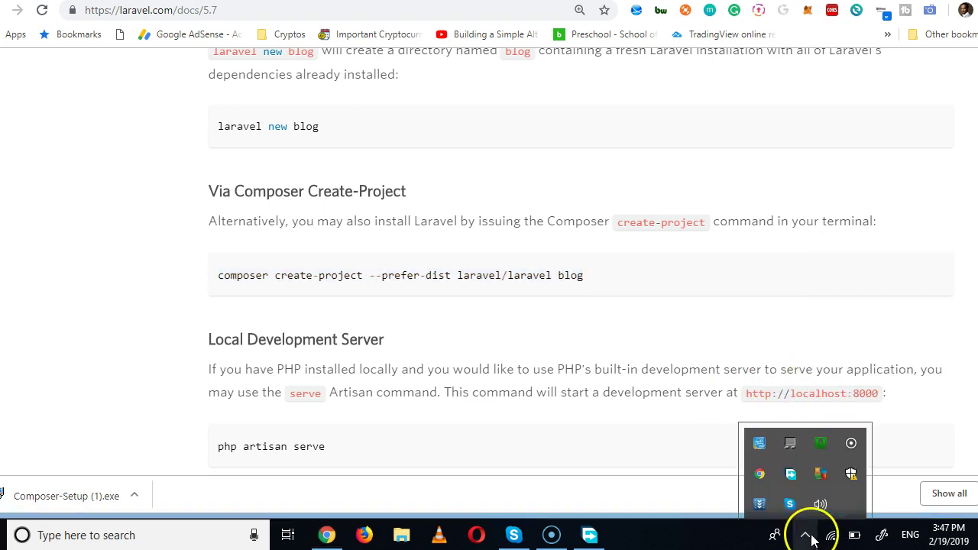
pyautogui.click(823, 450)
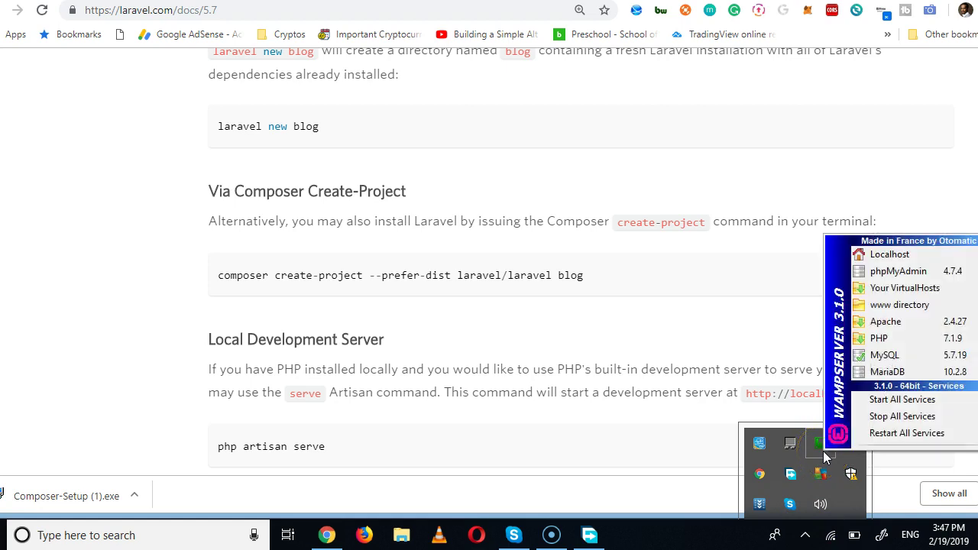
pyautogui.click(888, 307)
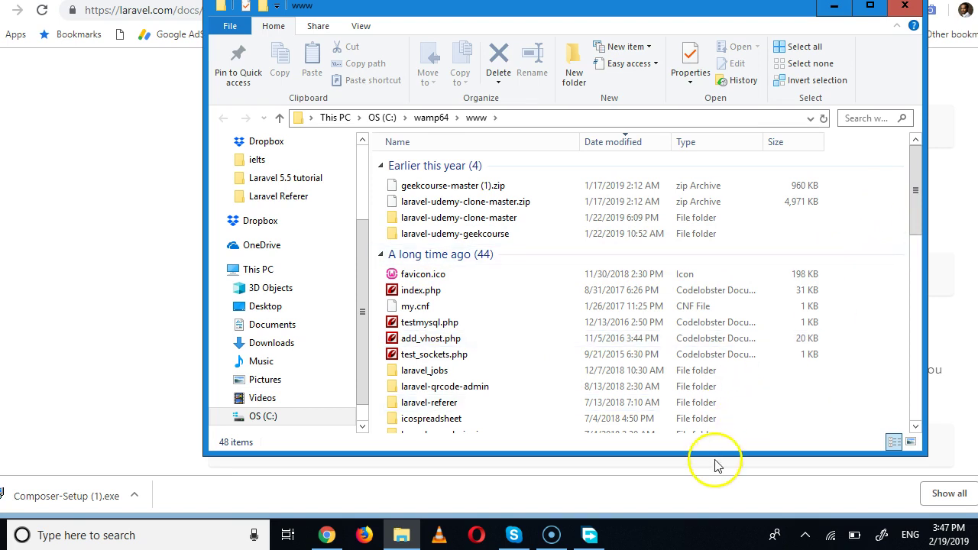
pyautogui.moveTo(723, 456); pyautogui.dragTo(728, 481)
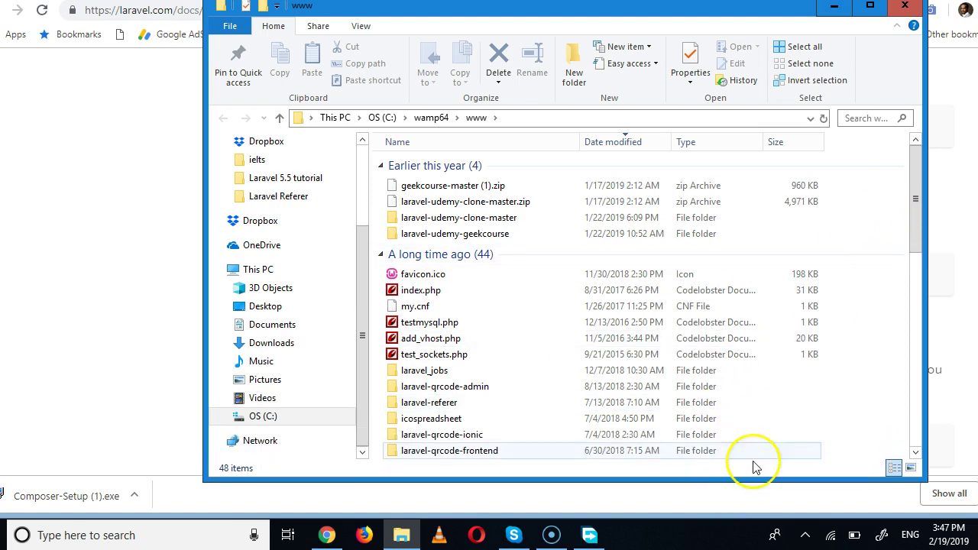
# Step: Open Git Bash in the www directory, move its window to the middle, widen it and enlarge the terminal text
pyautogui.rightClick(860, 222)
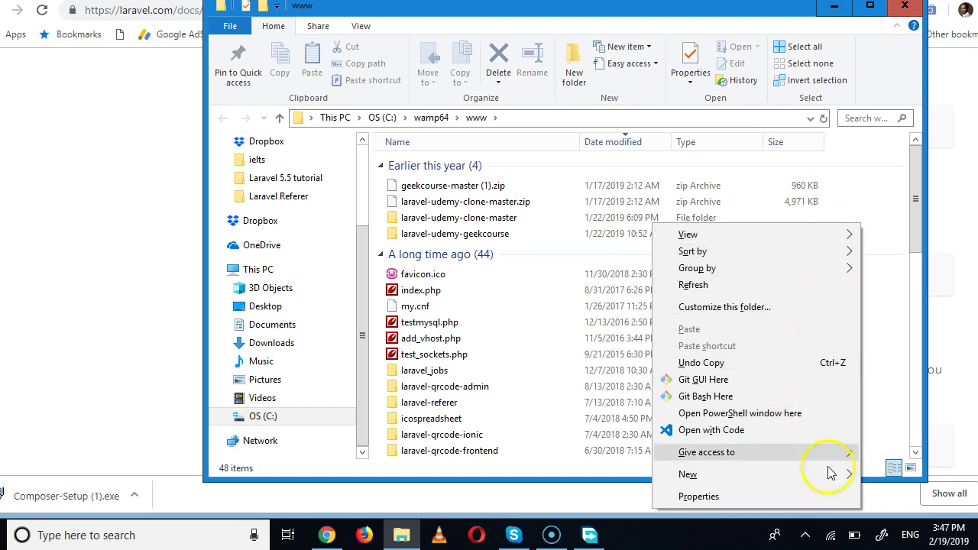
pyautogui.click(704, 396)
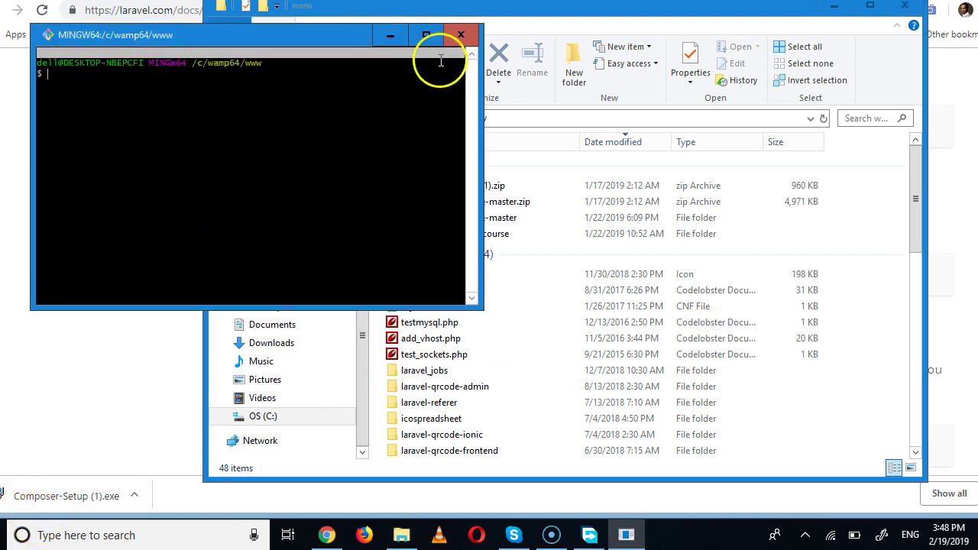
pyautogui.moveTo(335, 49); pyautogui.dragTo(562, 85)
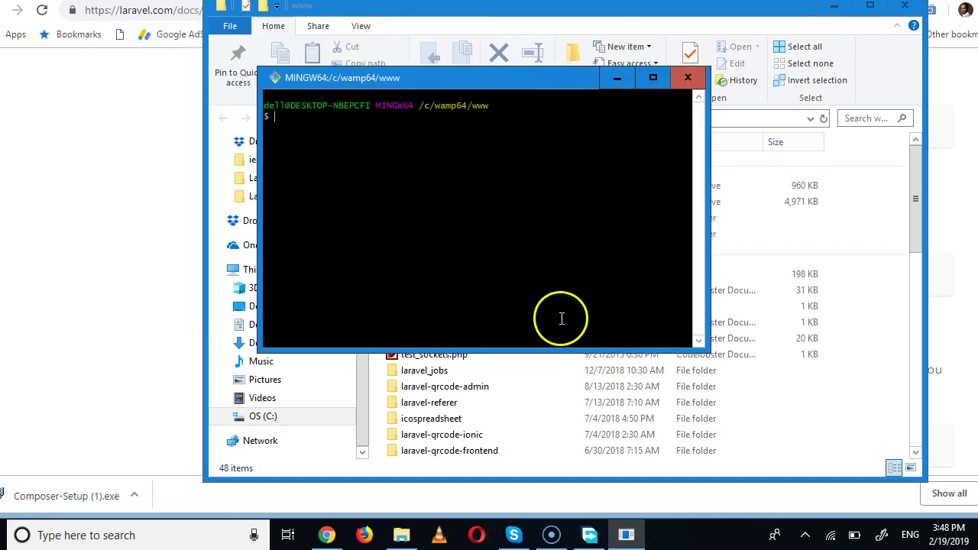
pyautogui.moveTo(709, 153); pyautogui.dragTo(891, 168)
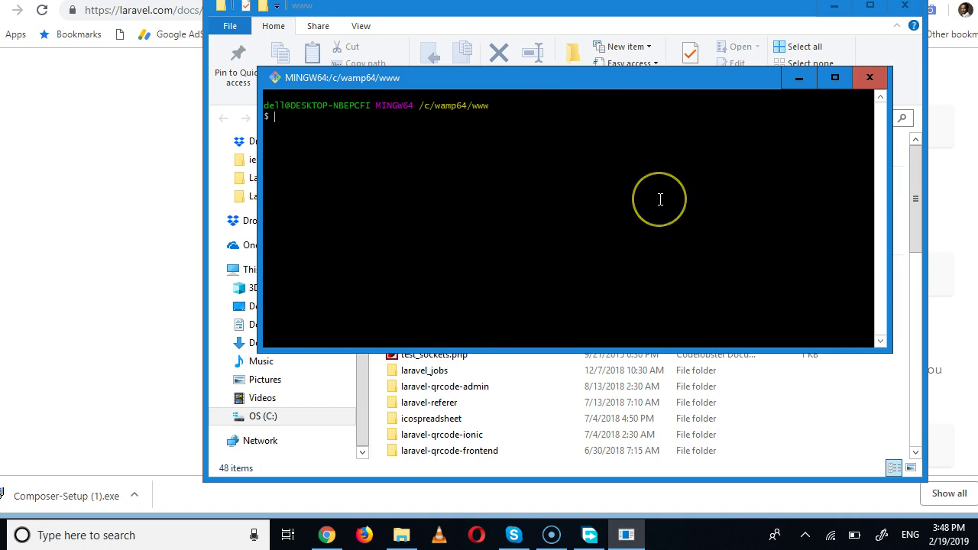
pyautogui.scroll(4, 660, 199)
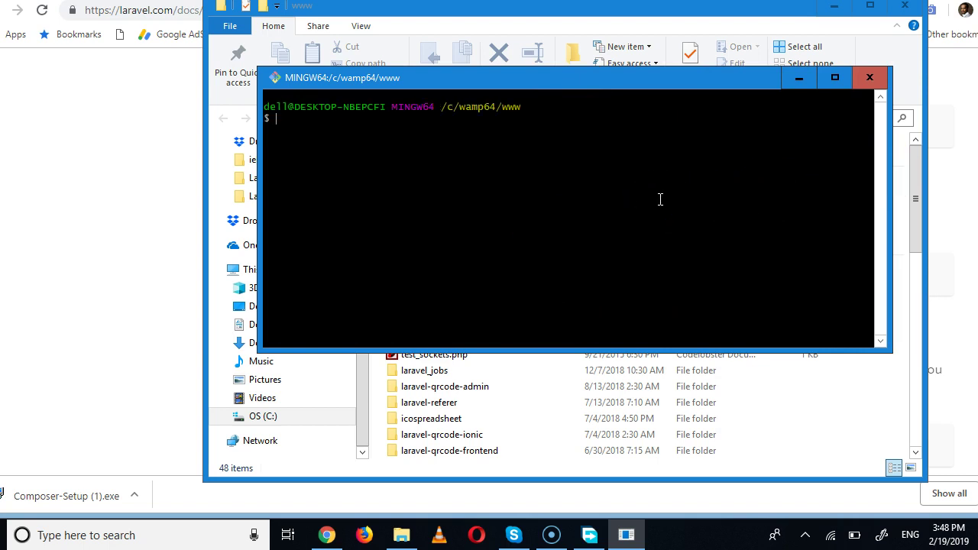
pyautogui.click(489, 171)
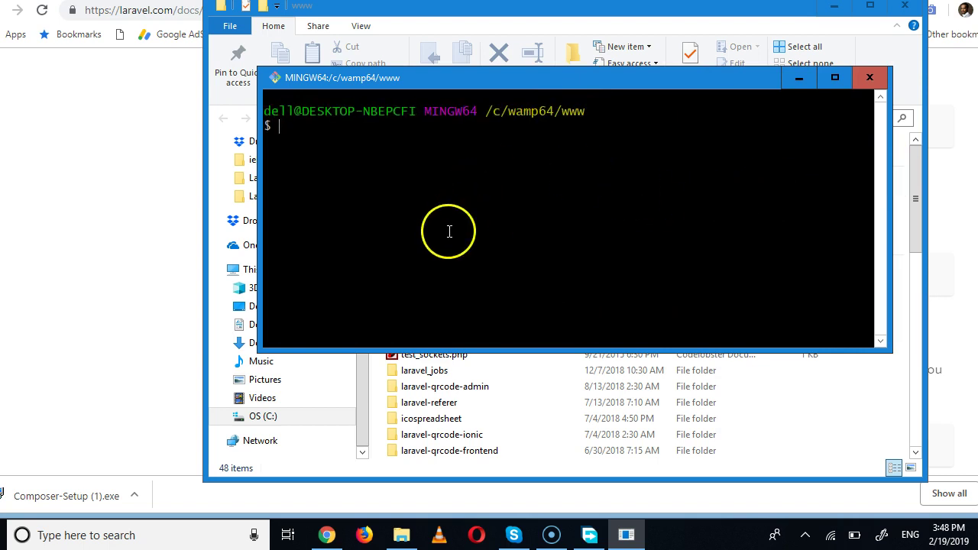
# Step: Copy the composer create-project command from the Laravel docs again and paste it at the Git Bash prompt
pyautogui.rightClick(337, 130)
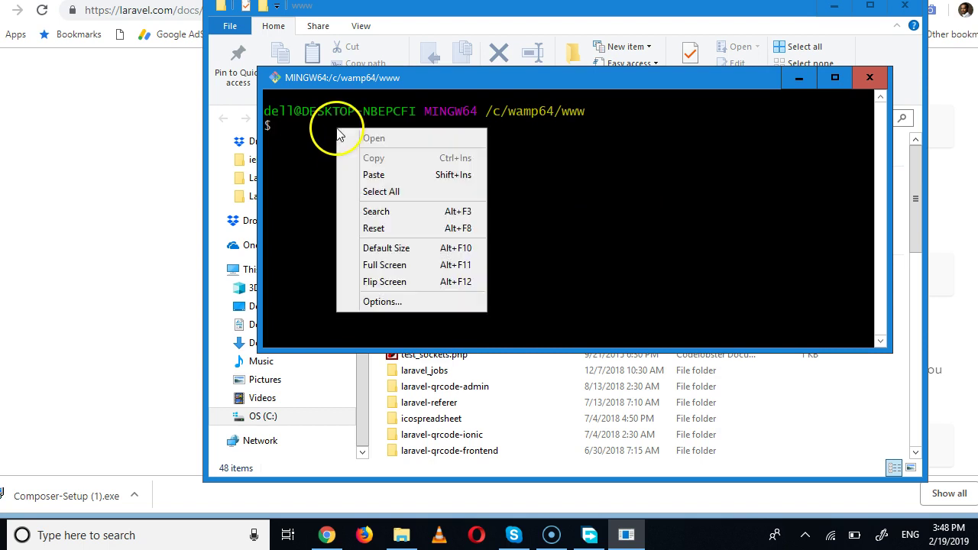
pyautogui.click(364, 177)
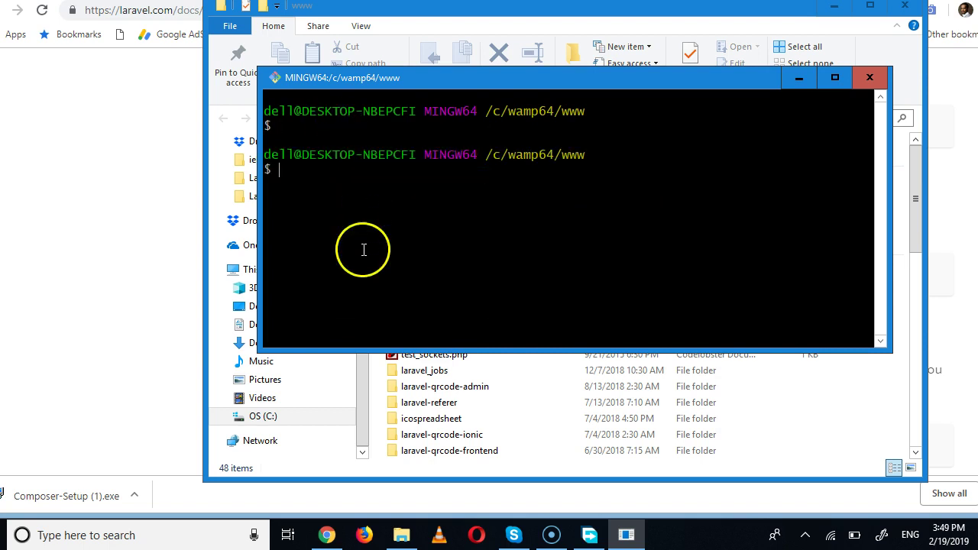
pyautogui.click(150, 252)
pyautogui.moveTo(582, 277); pyautogui.dragTo(221, 276)
pyautogui.rightClick(221, 276)
pyautogui.click(245, 287)
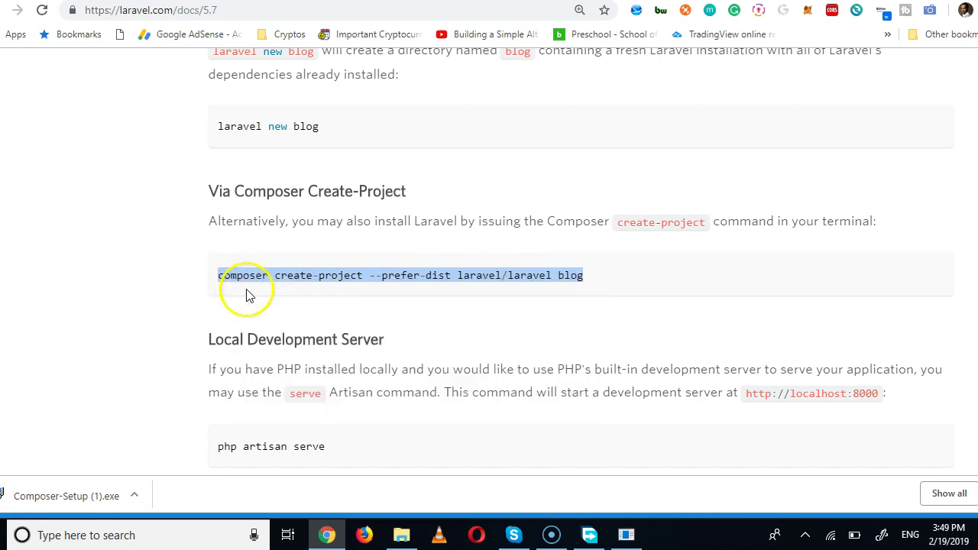
pyautogui.click(625, 534)
pyautogui.rightClick(421, 196)
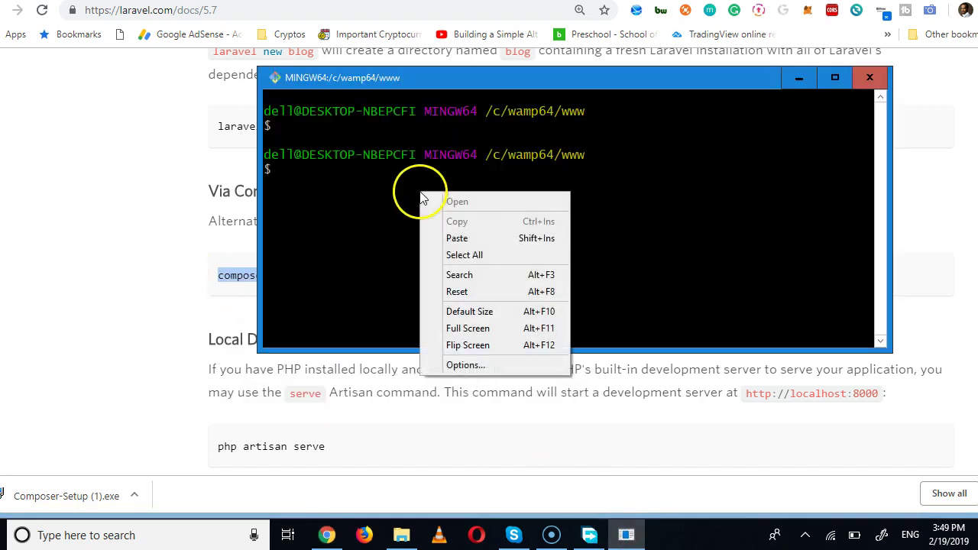
pyautogui.click(452, 237)
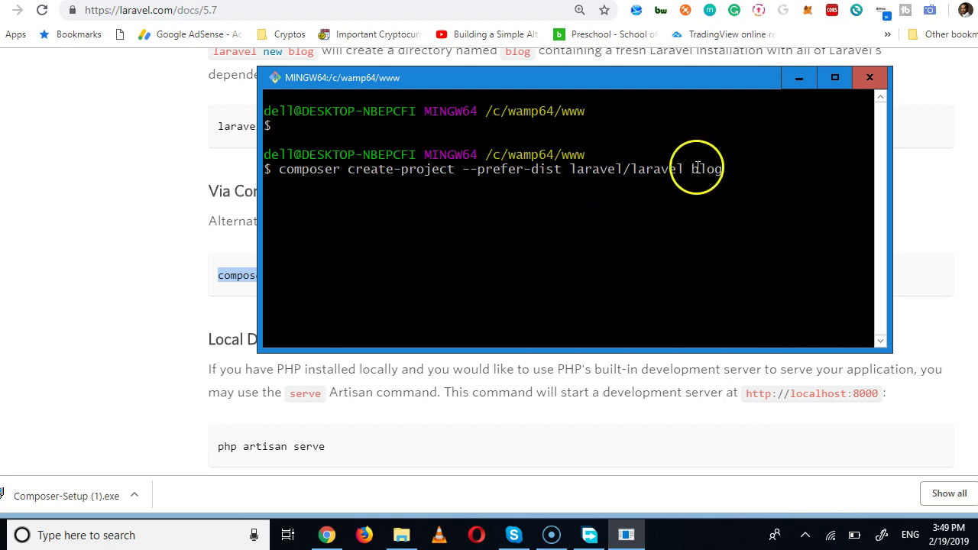
# Step: Replace the project name blog with lara-course in the composer create-project command and run it
pyautogui.press('BackSpace')
pyautogui.press('BackSpace')
pyautogui.press('BackSpace')
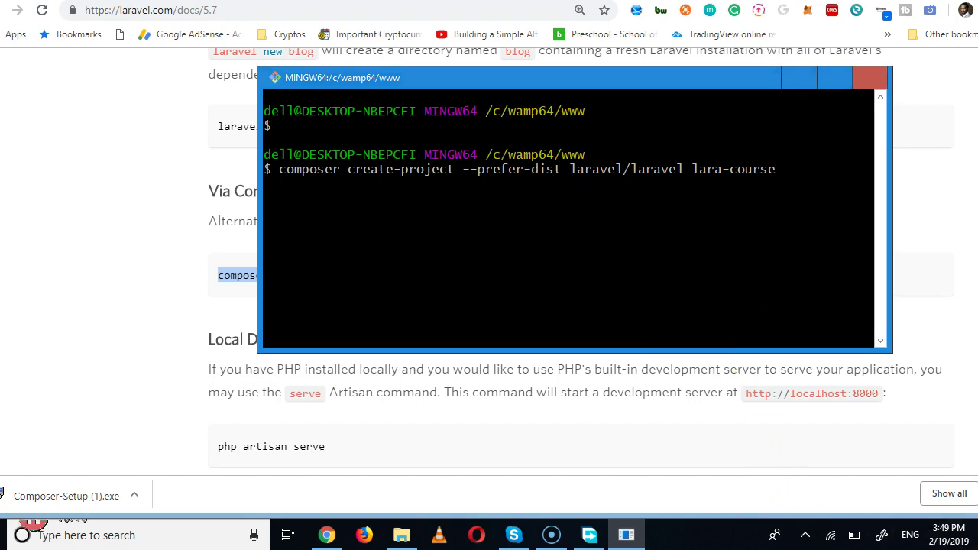
pyautogui.press('Return')
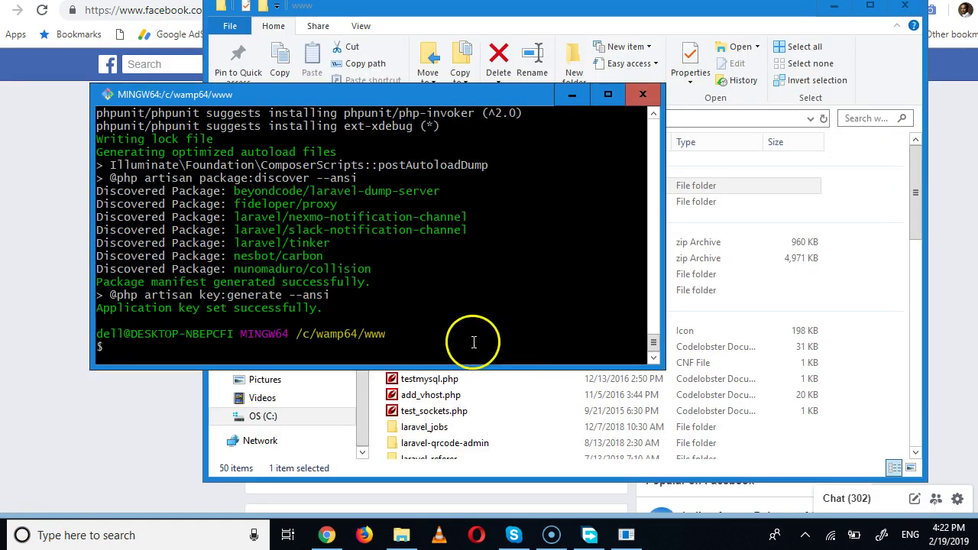
# Step: Review the Composer output from the create-project command through the package installs to the application key message
pyautogui.scroll(10, 359, 294)
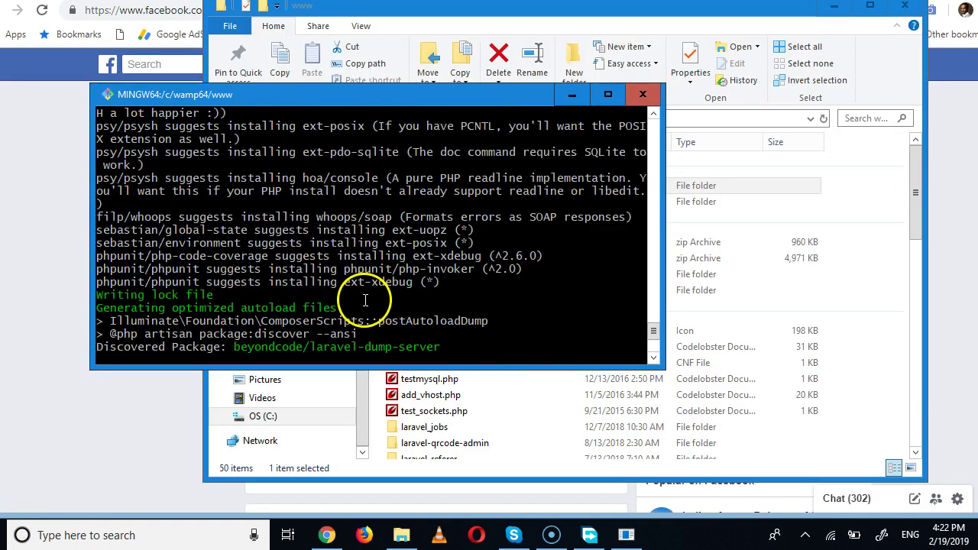
pyautogui.scroll(20, 365, 299)
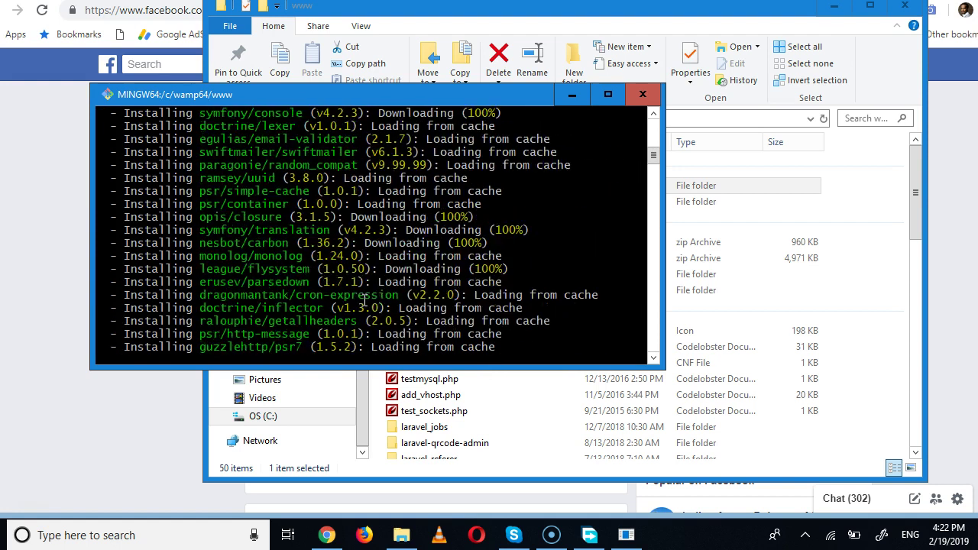
pyautogui.scroll(-4, 365, 299)
pyautogui.scroll(4, 365, 299)
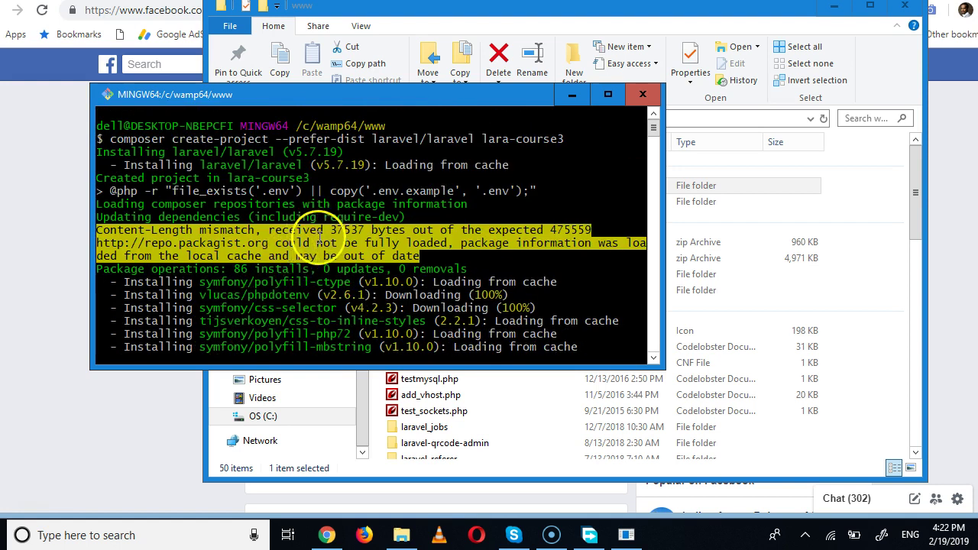
pyautogui.scroll(-20, 313, 260)
pyautogui.scroll(20, 309, 271)
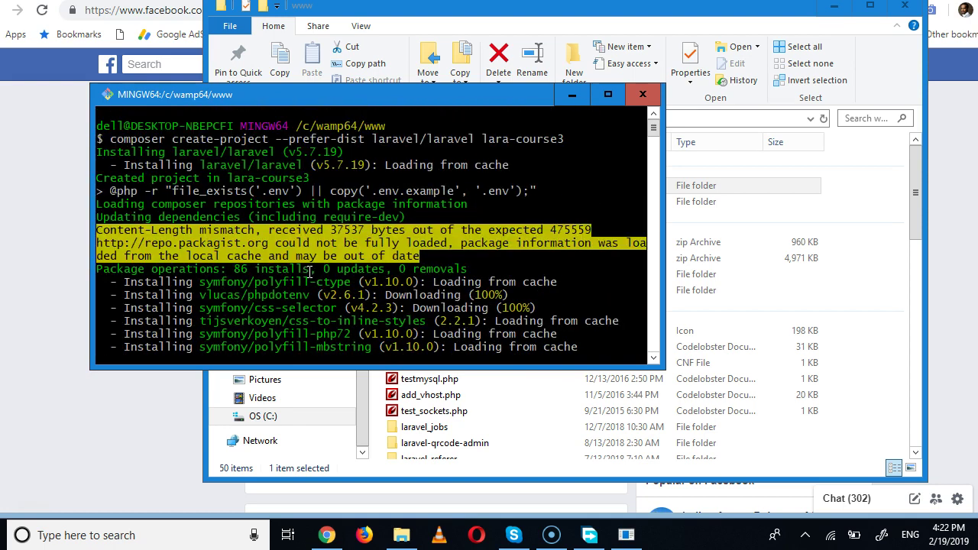
pyautogui.scroll(-20, 309, 271)
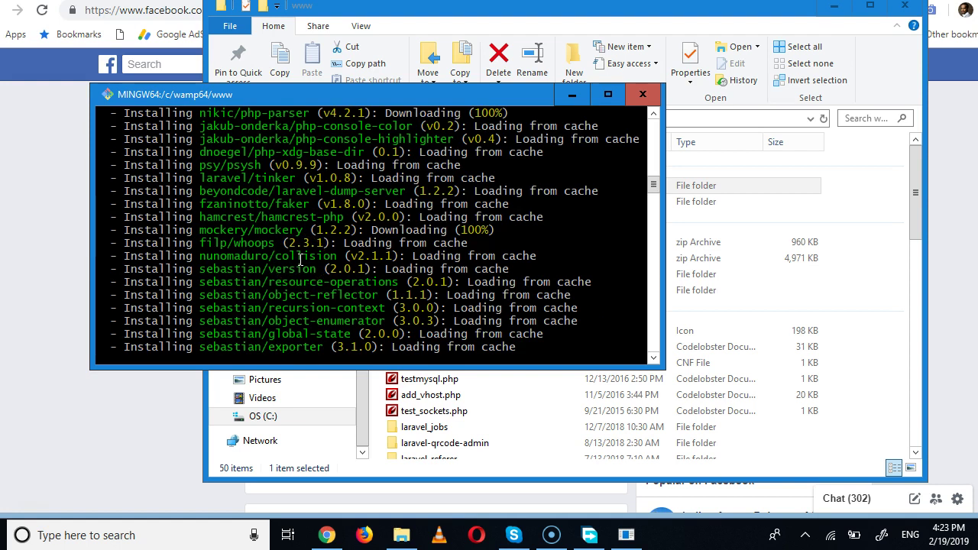
pyautogui.scroll(-20, 300, 259)
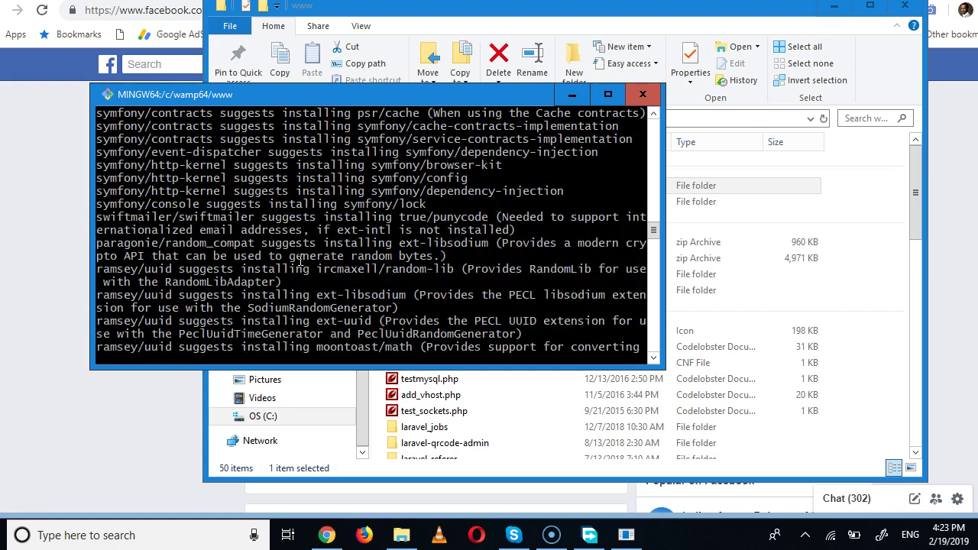
pyautogui.scroll(-15, 300, 260)
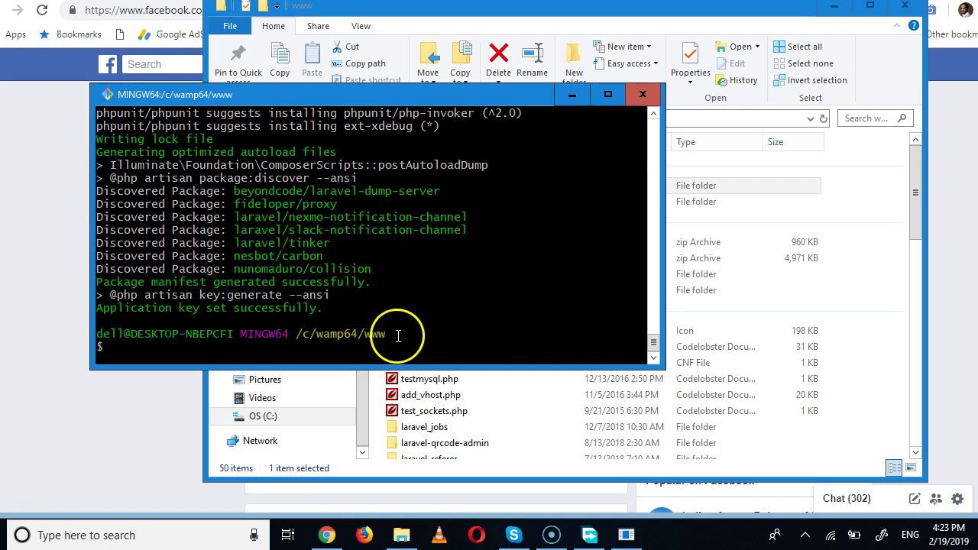
# Step: Move the Git Bash window to check the www folder listing, and change into the lara-course directory
pyautogui.moveTo(442, 96); pyautogui.dragTo(604, 175)
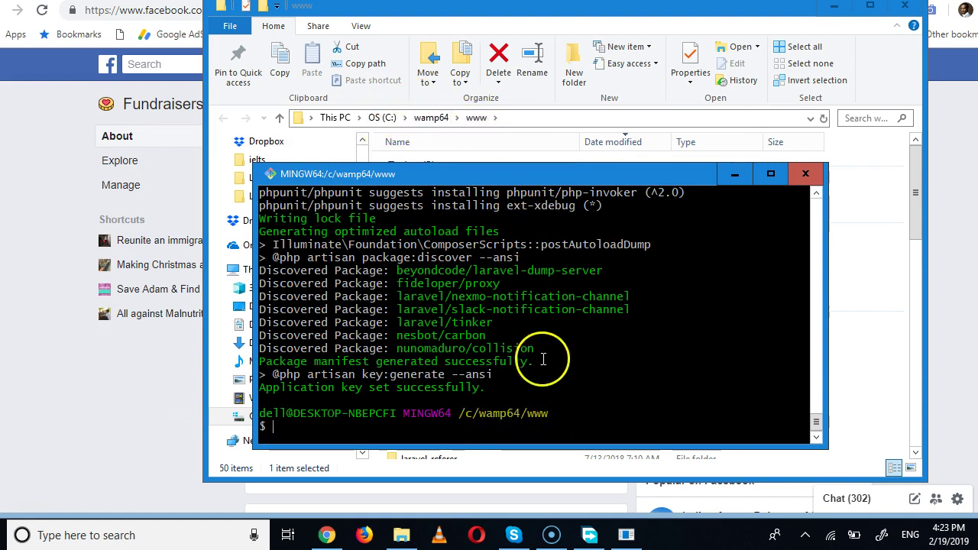
pyautogui.moveTo(531, 178); pyautogui.dragTo(537, 238)
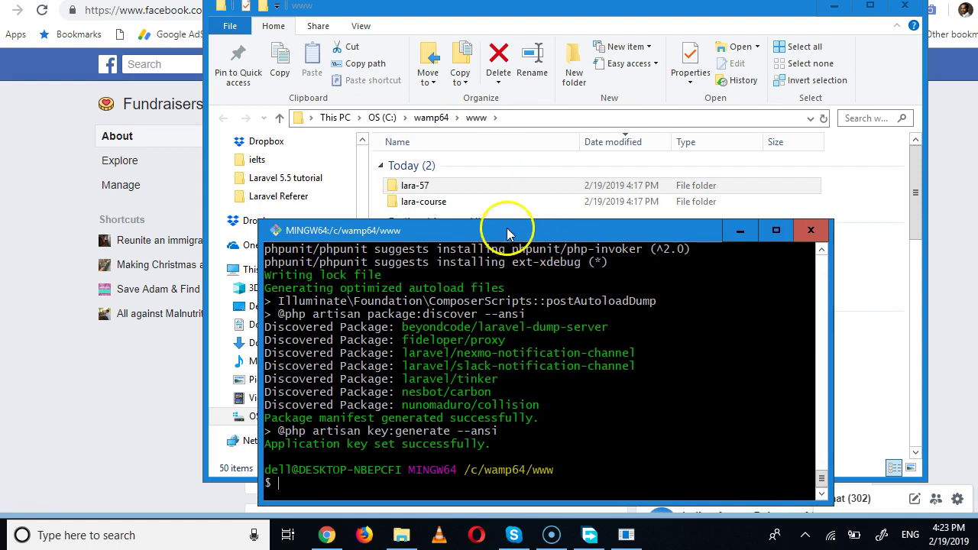
pyautogui.click(441, 206)
pyautogui.moveTo(484, 226); pyautogui.dragTo(466, 168)
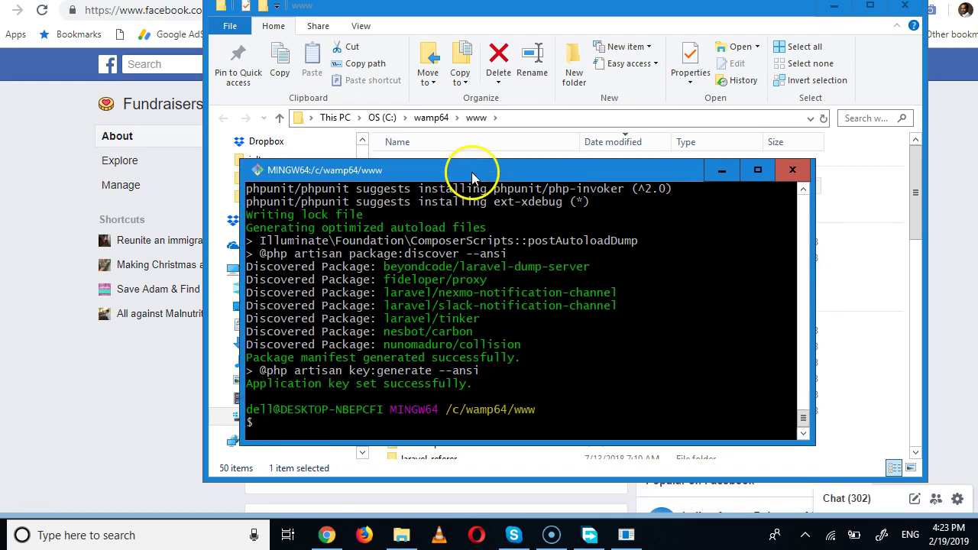
pyautogui.write('cd')
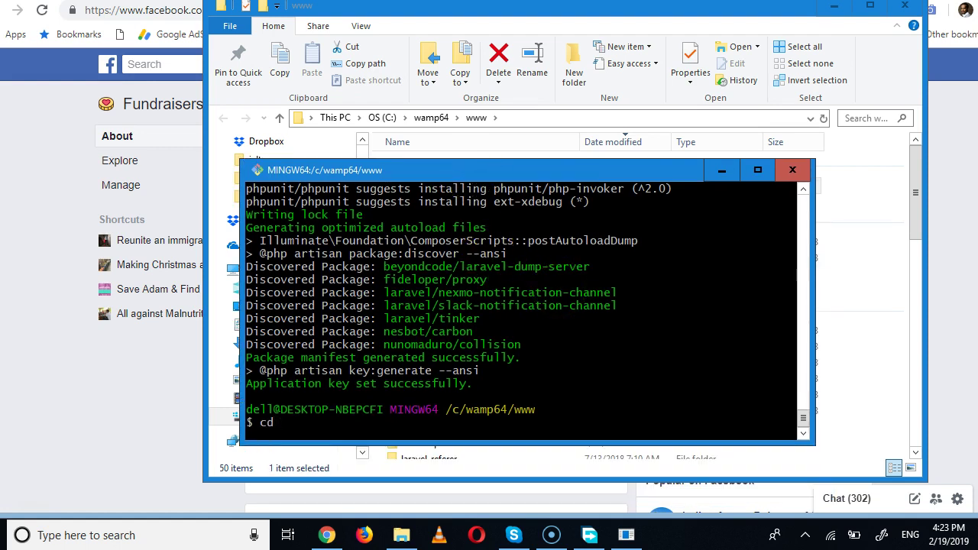
pyautogui.write(' lara-course')
pyautogui.press('Return')
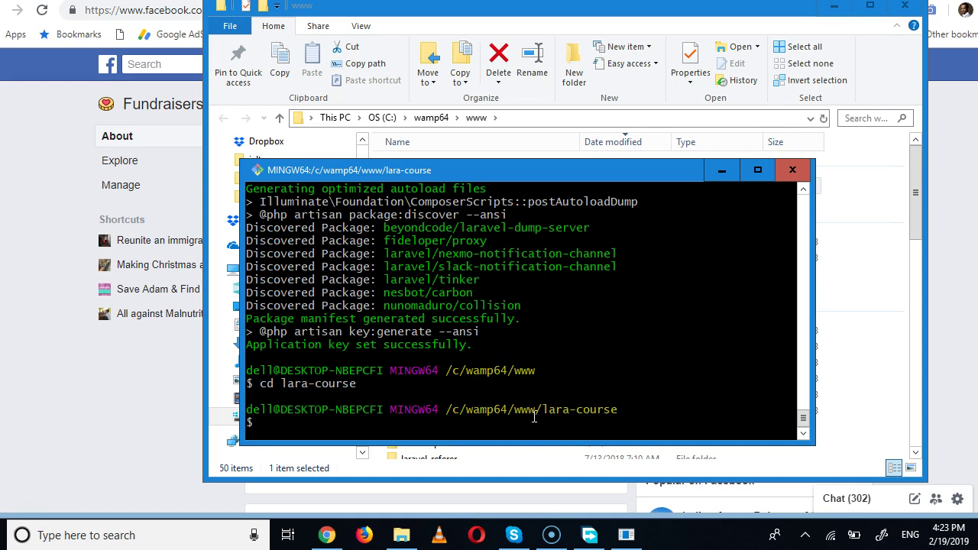
pyautogui.scroll(15, 473, 382)
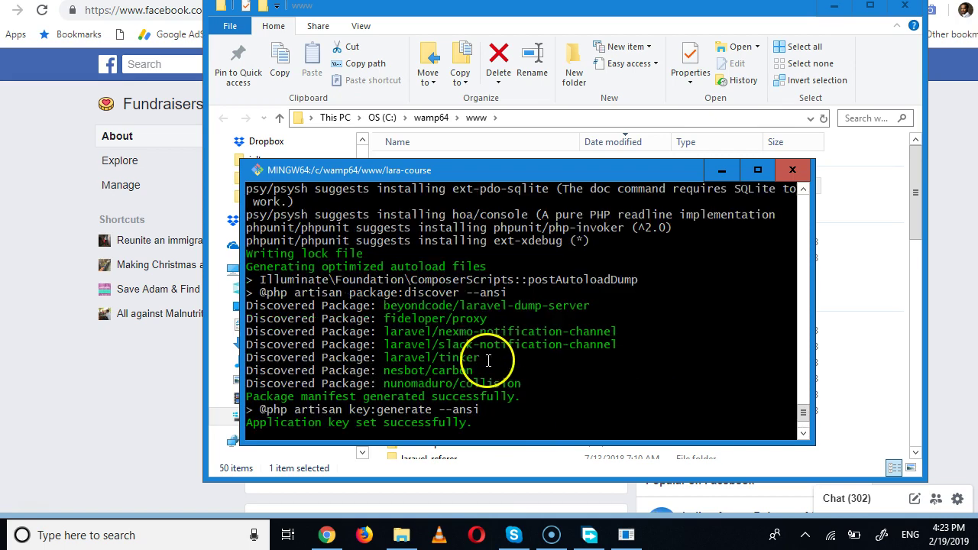
pyautogui.scroll(15, 487, 361)
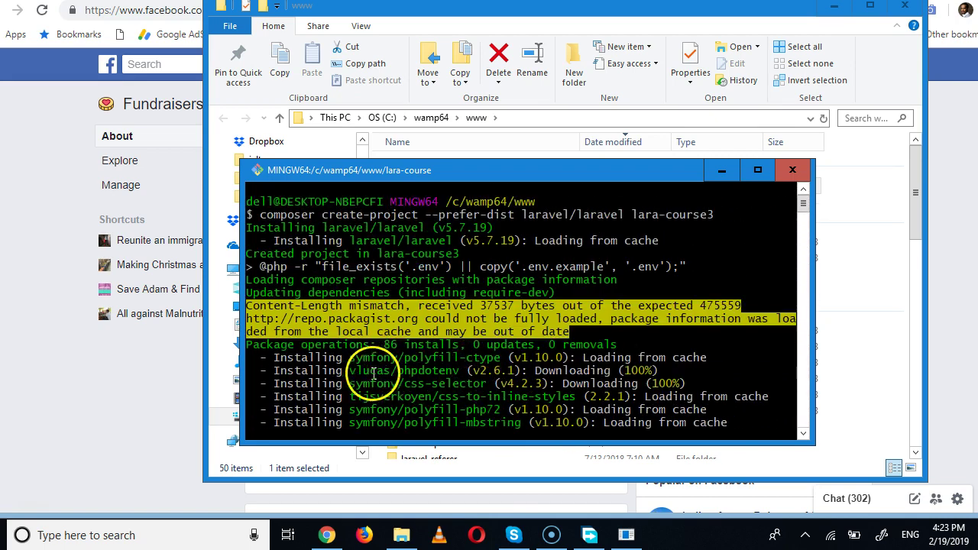
pyautogui.scroll(-4, 403, 365)
pyautogui.scroll(-20, 403, 365)
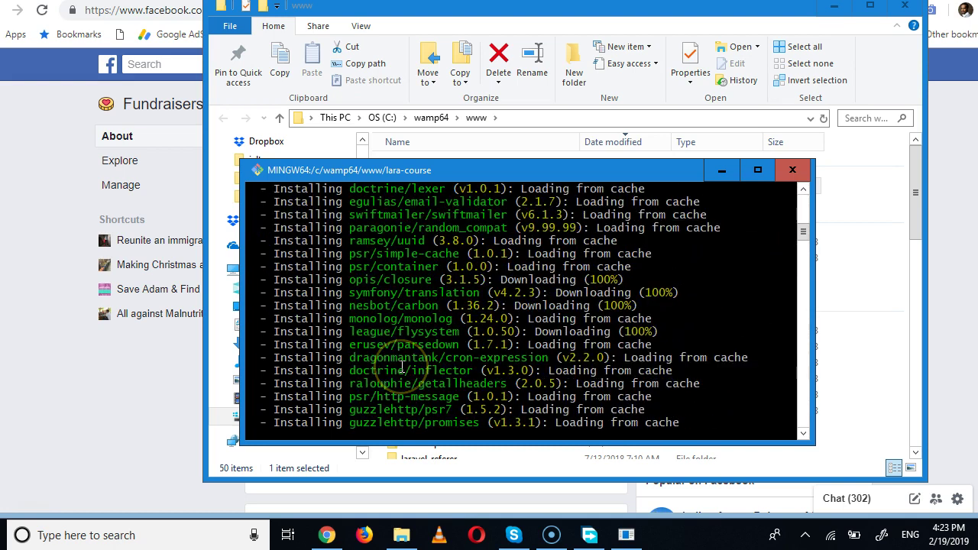
pyautogui.scroll(-15, 402, 368)
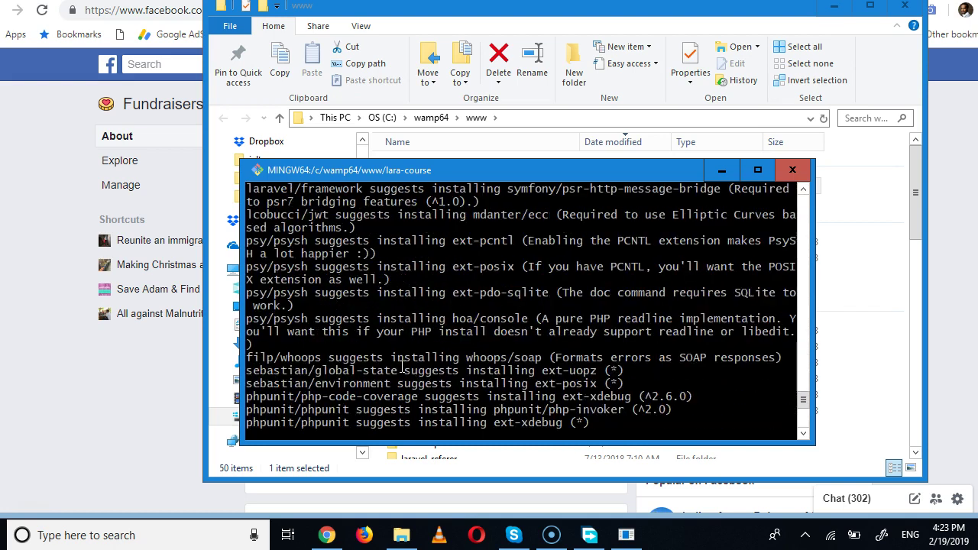
pyautogui.write('co')
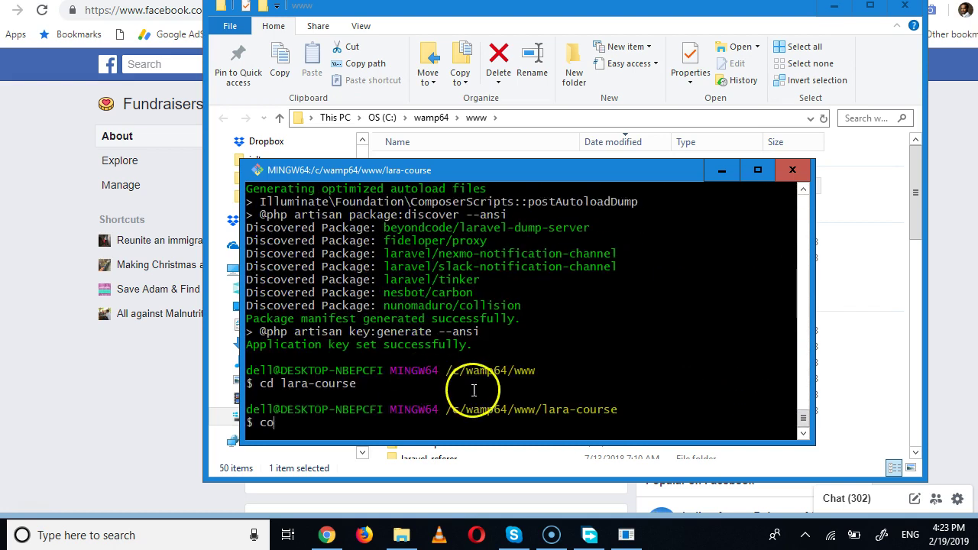
pyautogui.write('mposer install')
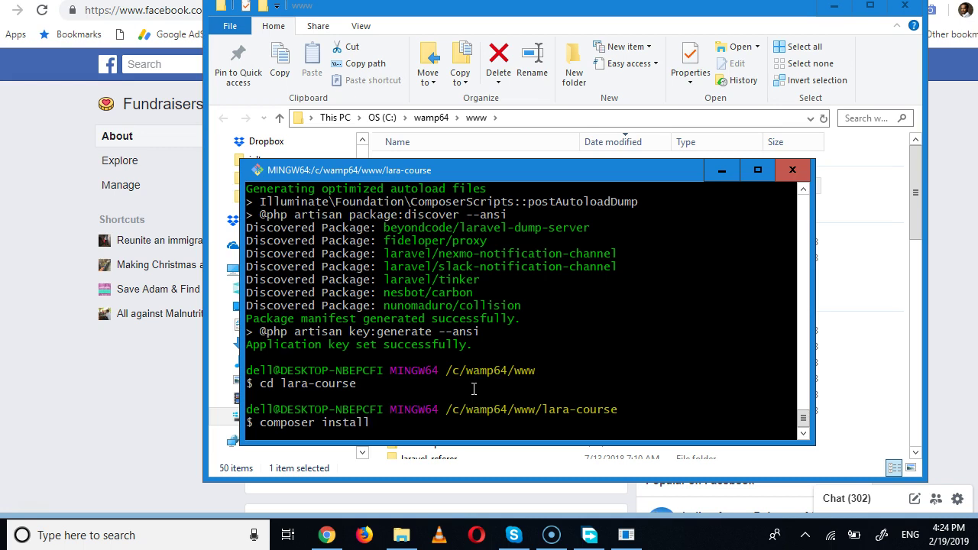
pyautogui.press('Return')
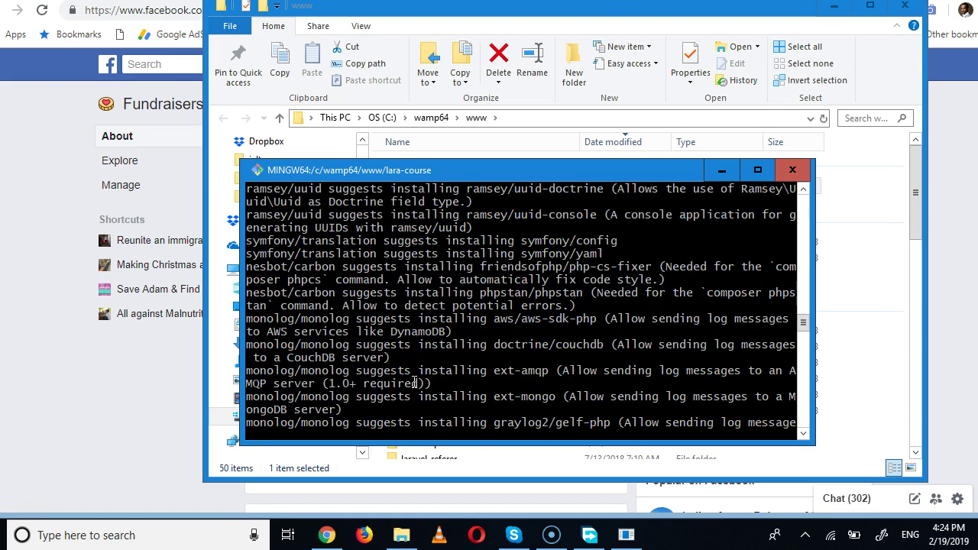
pyautogui.scroll(-15, 414, 381)
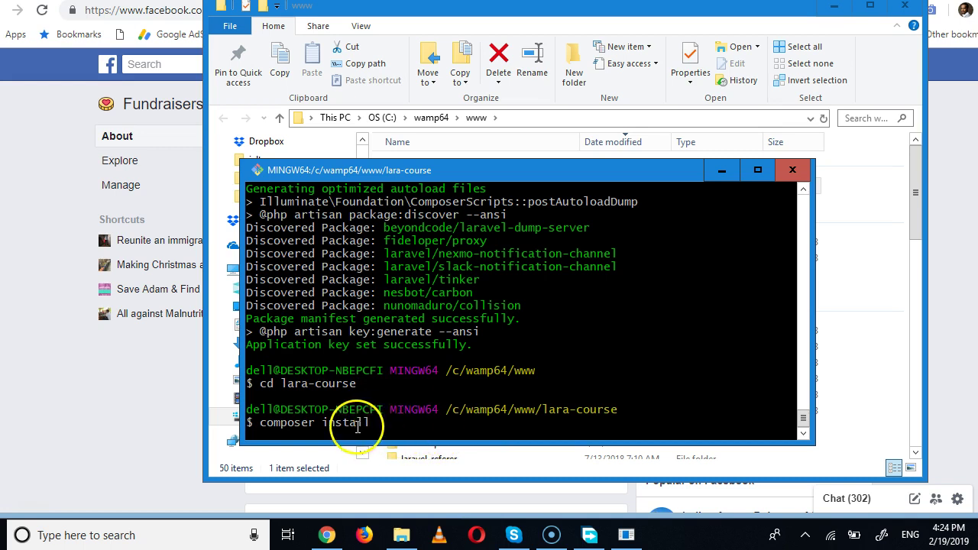
pyautogui.press('BackSpace')
pyautogui.press('BackSpace')
pyautogui.press('BackSpace')
pyautogui.press('BackSpace')
pyautogui.press('BackSpace')
pyautogui.press('BackSpace')
pyautogui.press('BackSpace')
pyautogui.press('BackSpace')
pyautogui.press('BackSpace')
pyautogui.press('BackSpace')
pyautogui.press('BackSpace')
pyautogui.press('BackSpace')
pyautogui.press('BackSpace')
pyautogui.press('BackSpace')
pyautogui.press('BackSpace')
pyautogui.press('BackSpace')
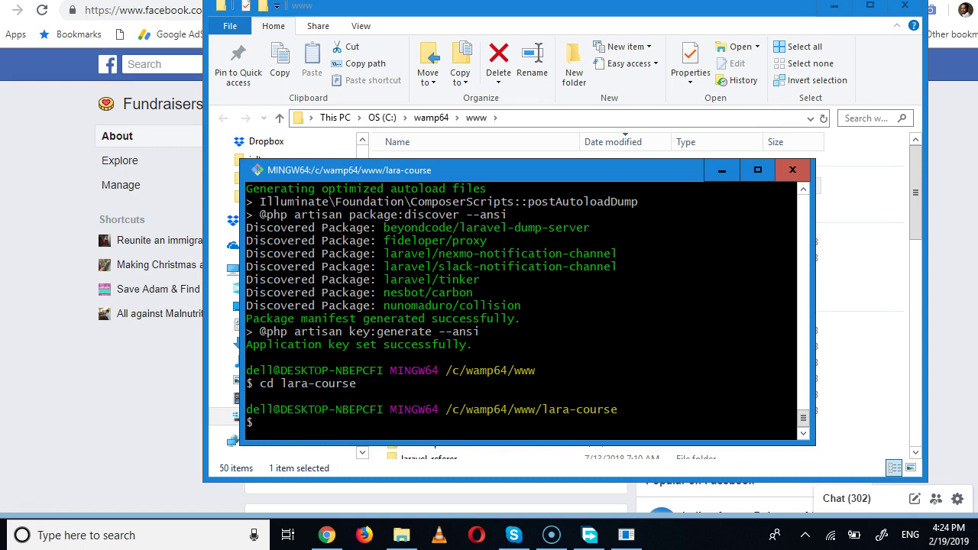
# Step: Start the Laravel development server from the lara-course directory with php artisan serve
pyautogui.write('p')
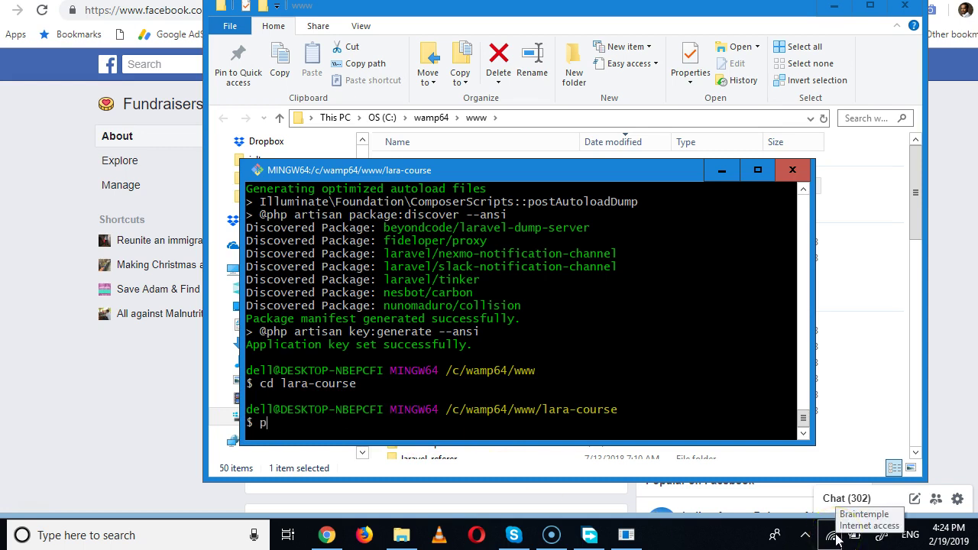
pyautogui.write('hp a')
pyautogui.press('BackSpace')
pyautogui.write('artosan serve')
pyautogui.press('Return')
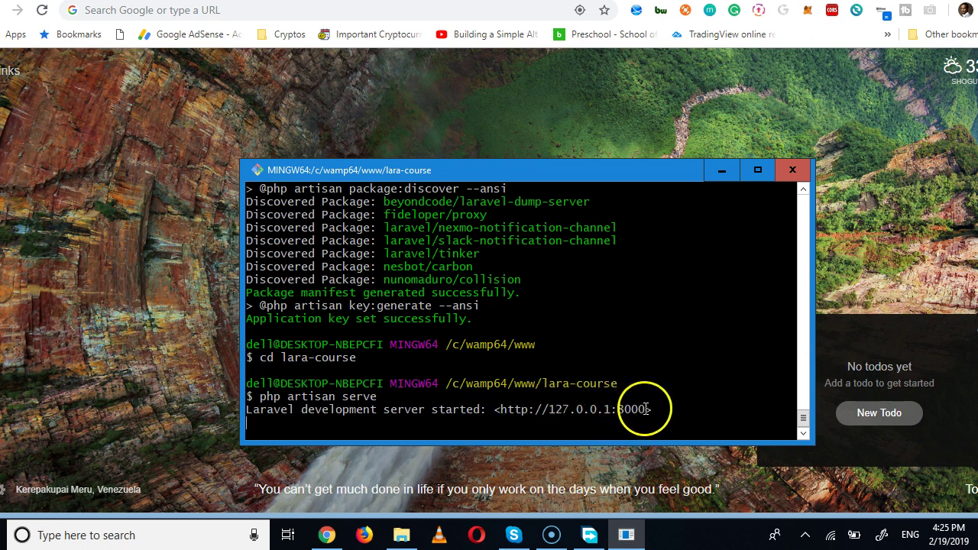
pyautogui.moveTo(645, 409); pyautogui.dragTo(502, 410)
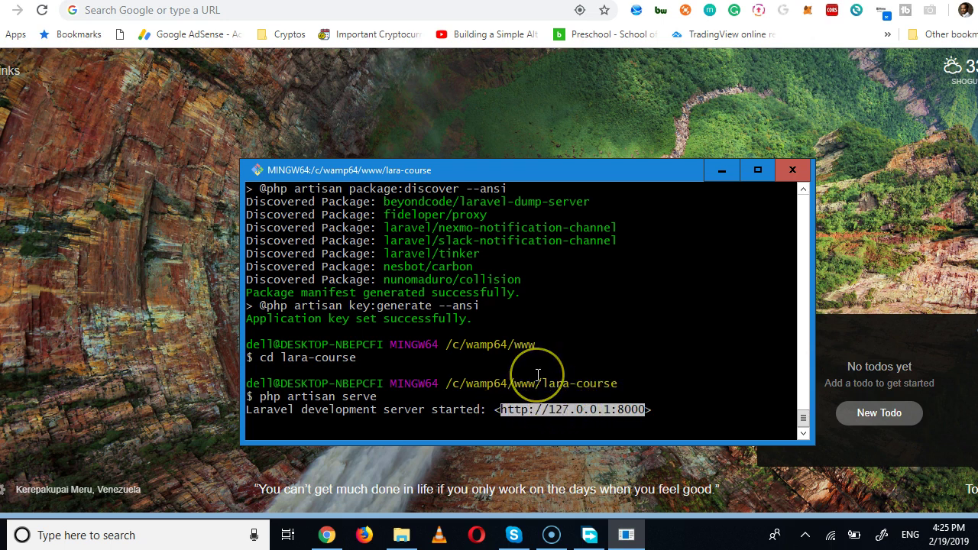
pyautogui.rightClick(542, 408)
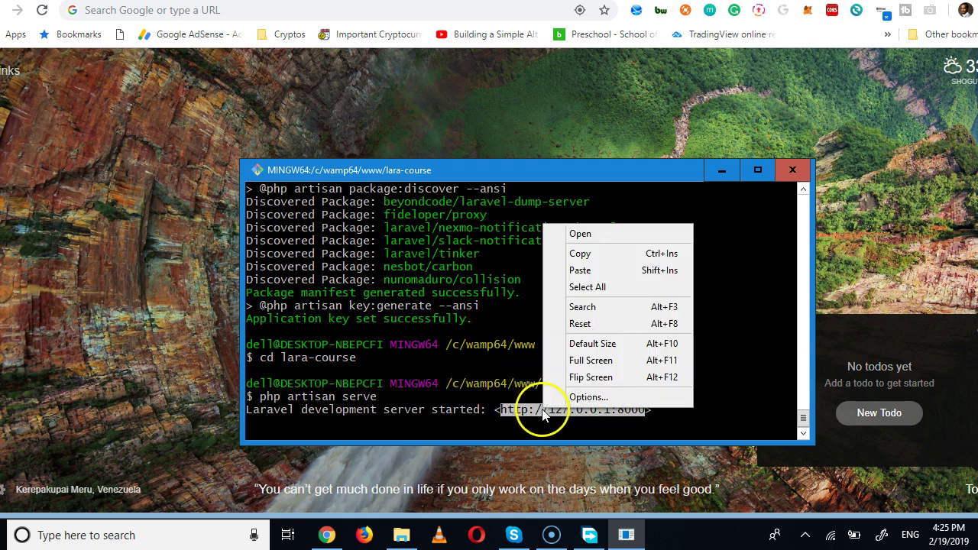
pyautogui.click(585, 253)
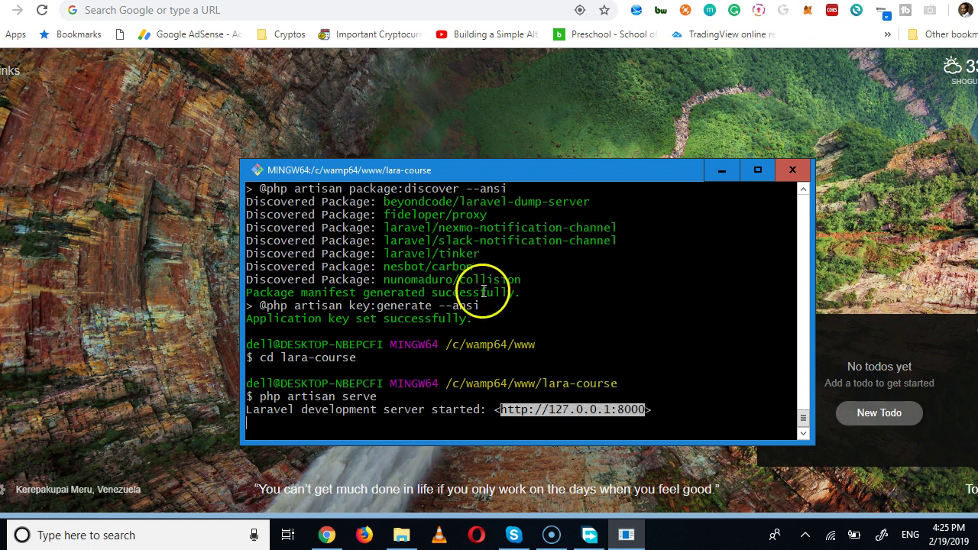
pyautogui.click(546, 396)
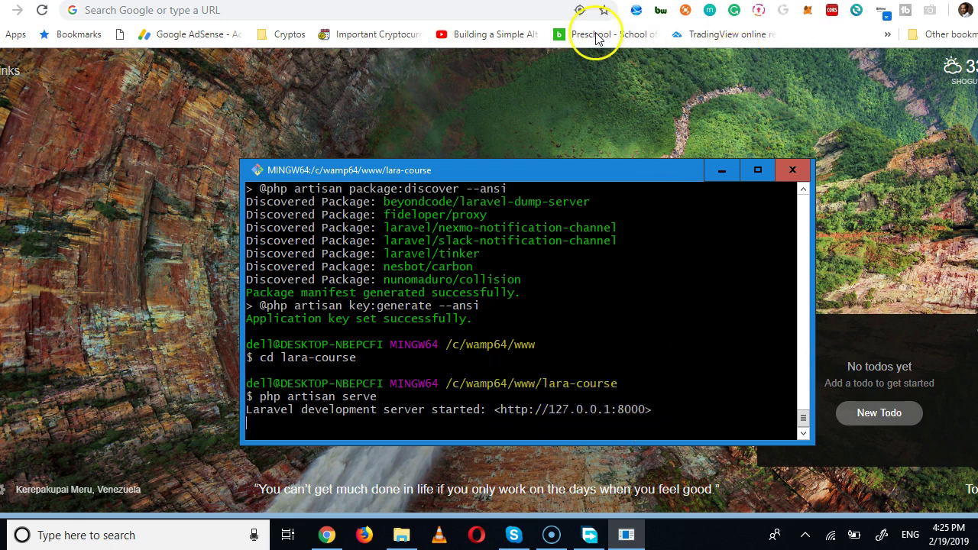
pyautogui.click(260, 8)
pyautogui.rightClick(256, 11)
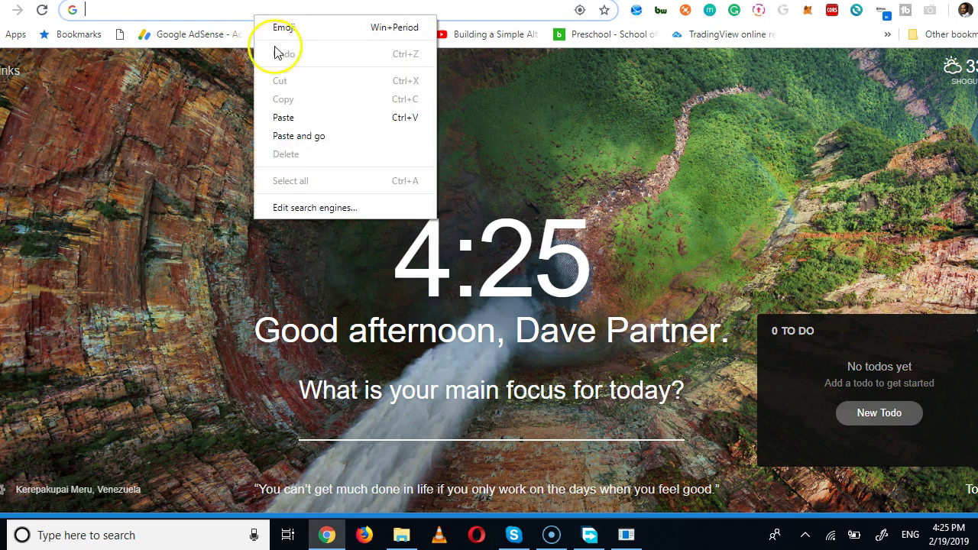
pyautogui.click(290, 115)
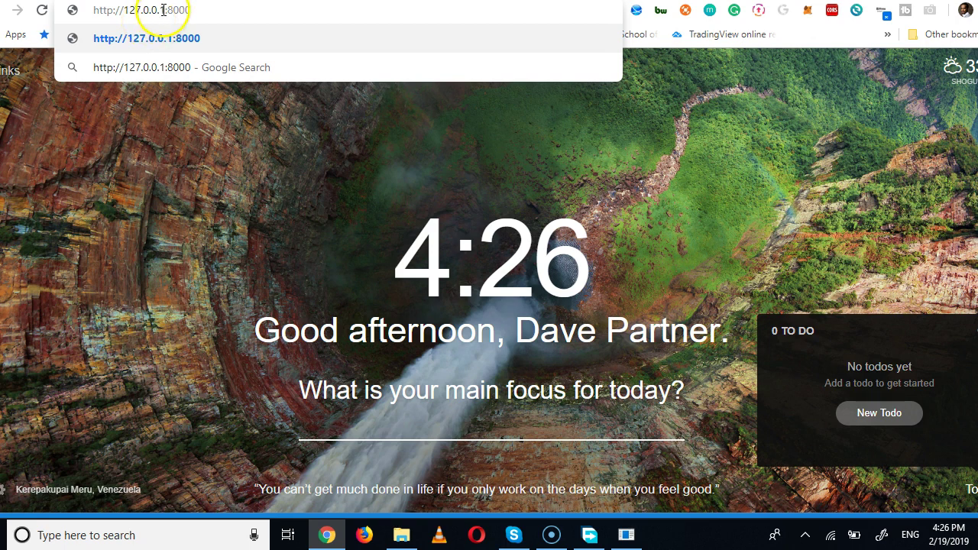
pyautogui.moveTo(166, 10); pyautogui.dragTo(122, 12)
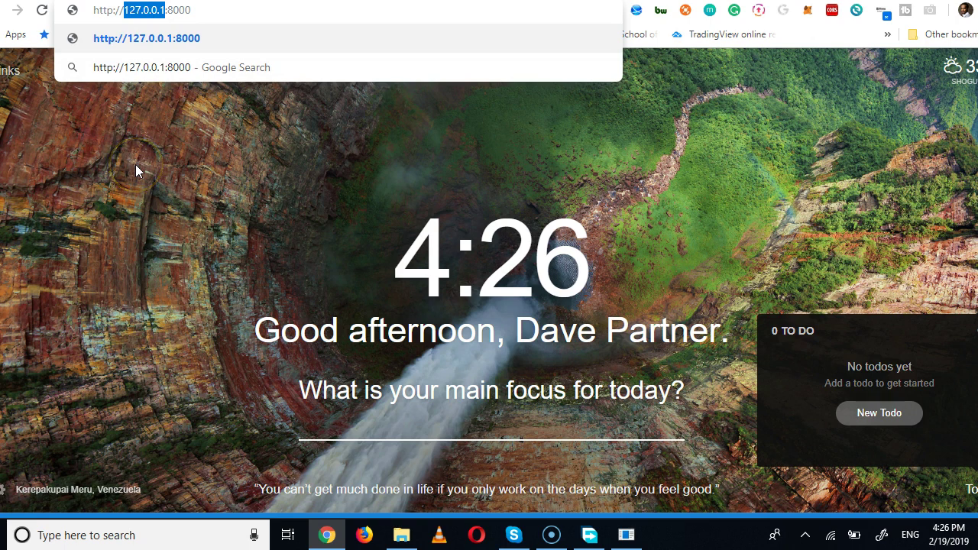
pyautogui.press('Return')
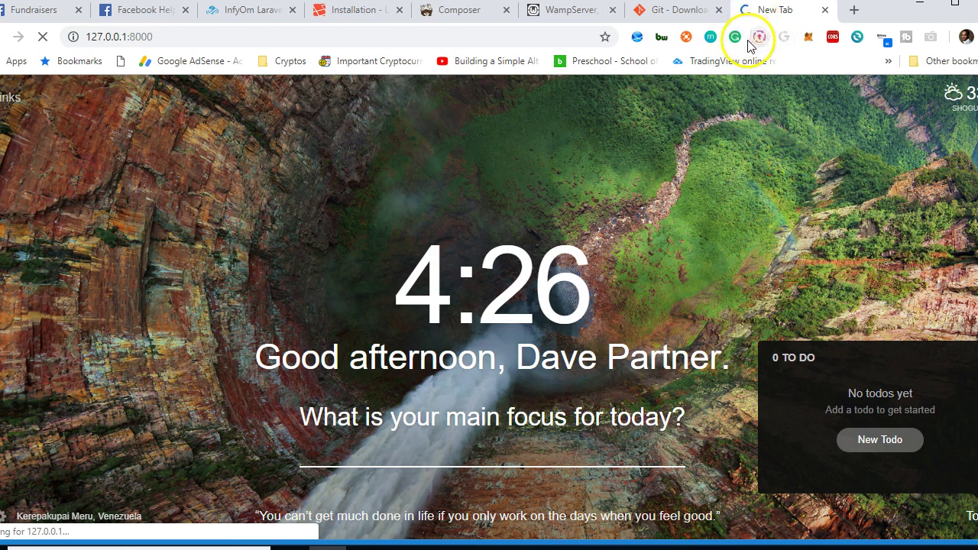
# Step: Check the server output in Git Bash, and load the copied address 127.0.0.1:8000 in a new Chrome tab
pyautogui.click(627, 545)
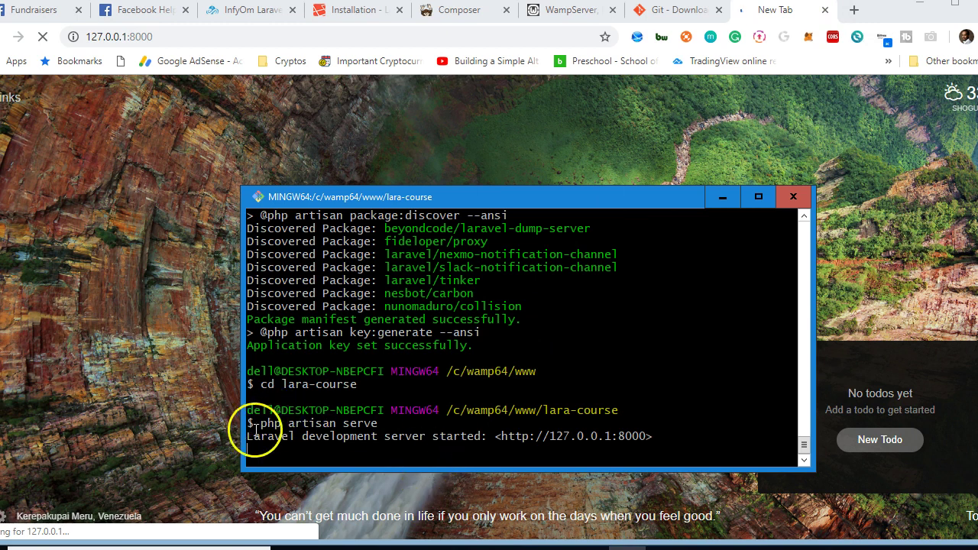
pyautogui.click(853, 13)
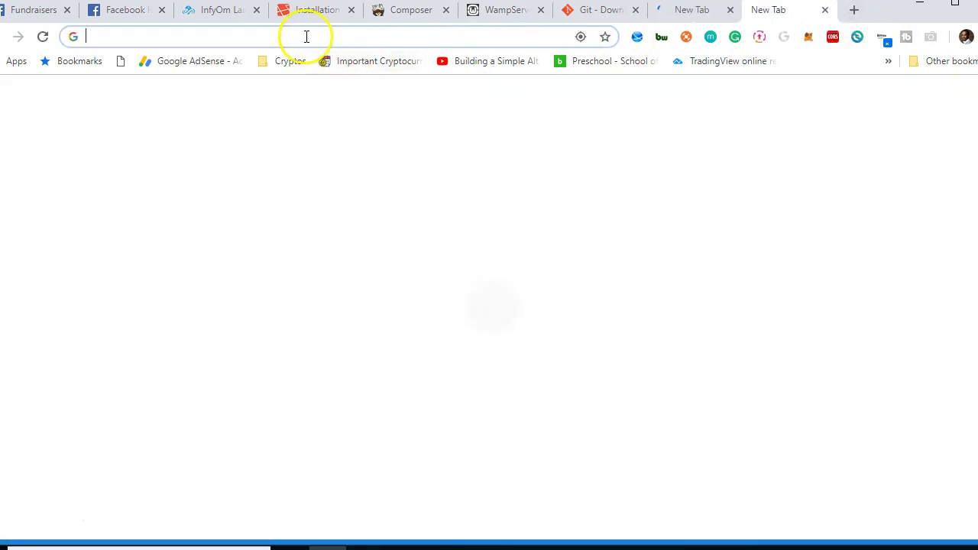
pyautogui.rightClick(306, 36)
pyautogui.click(361, 157)
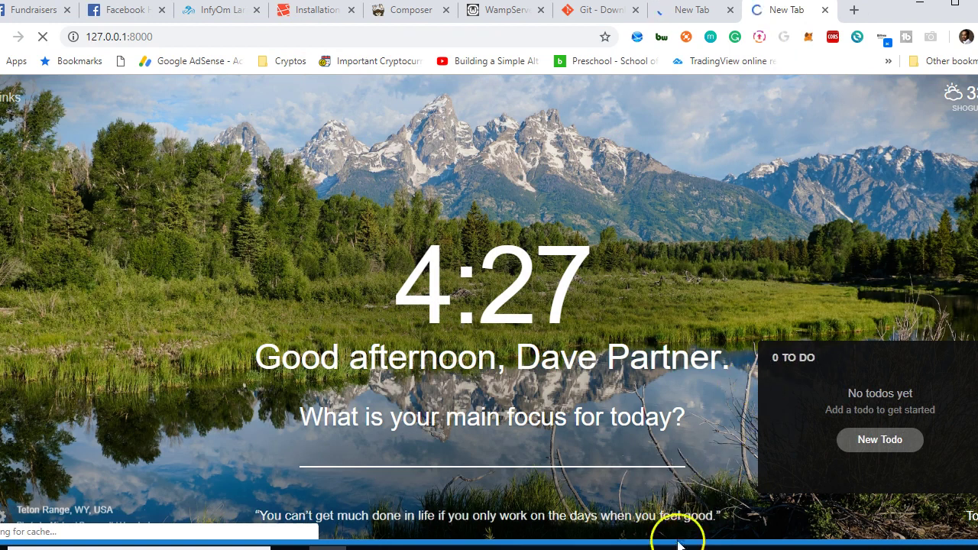
# Step: Stop the running server in Git Bash and start it again with php artisan serve
pyautogui.click(626, 547)
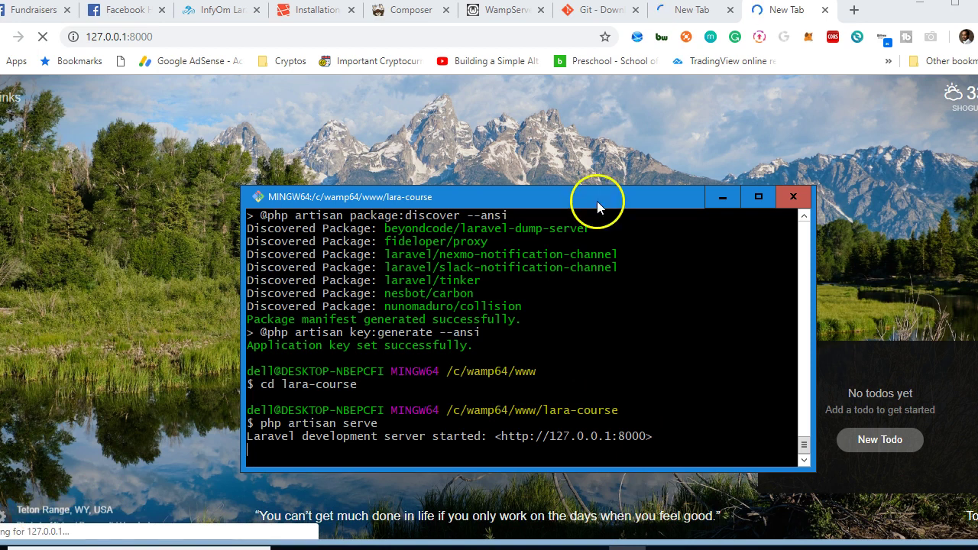
pyautogui.moveTo(596, 201); pyautogui.dragTo(589, 127)
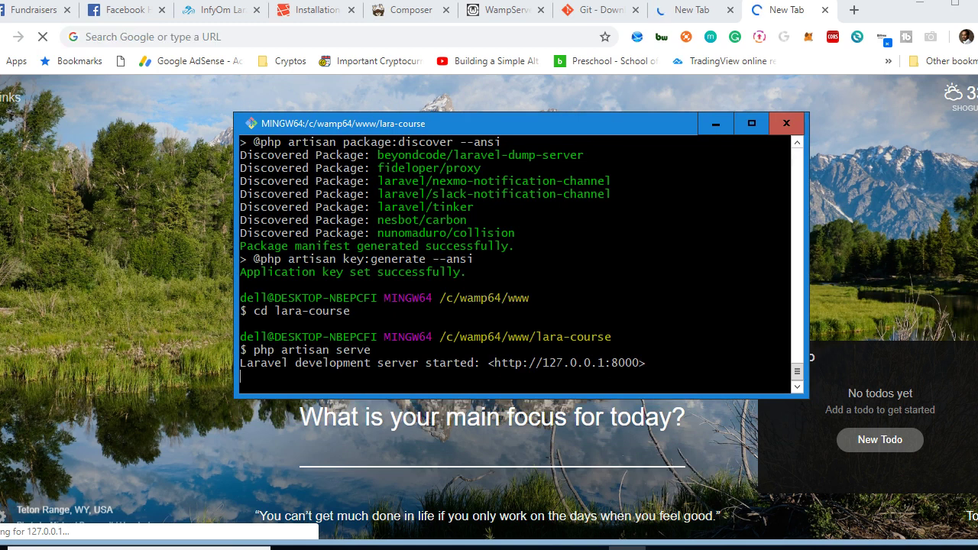
pyautogui.click(478, 290)
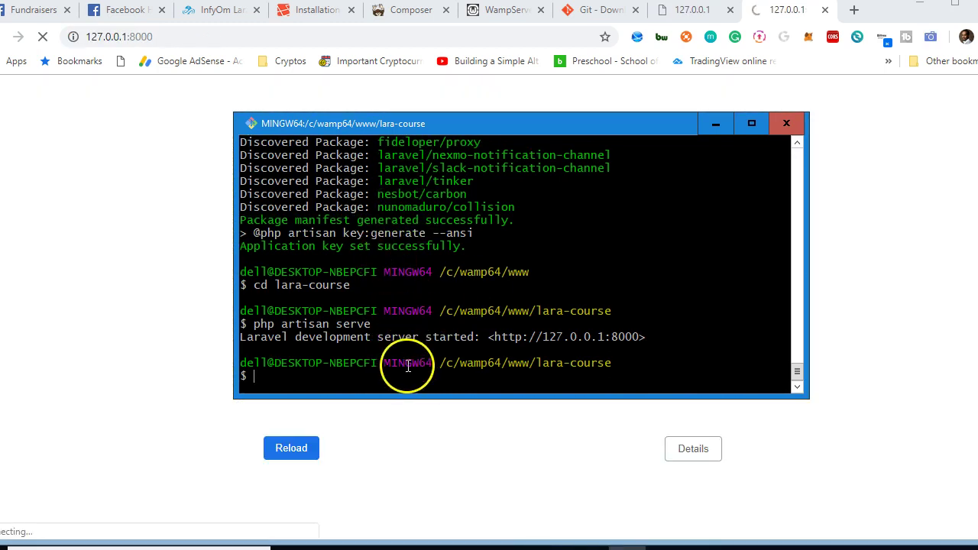
pyautogui.moveTo(535, 126); pyautogui.dragTo(796, 172)
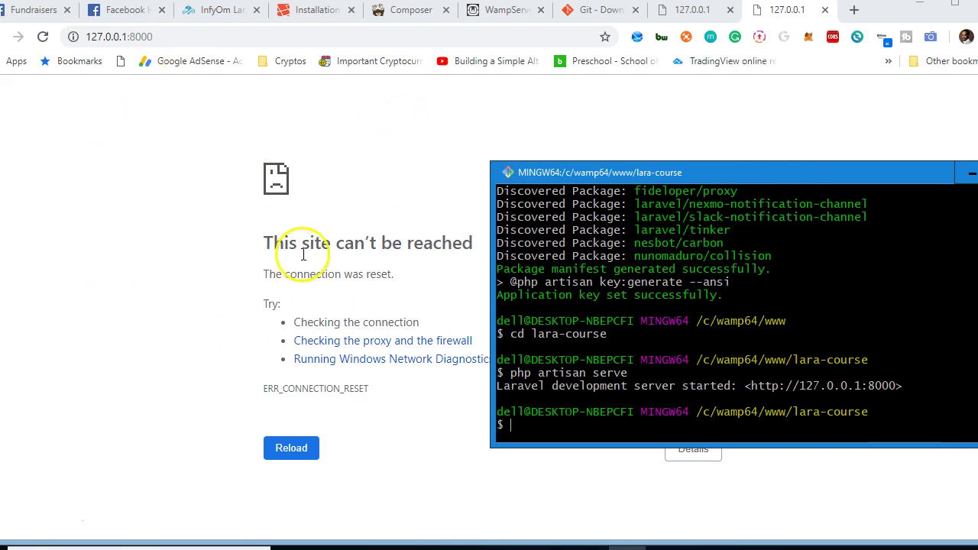
pyautogui.moveTo(623, 178); pyautogui.dragTo(438, 101)
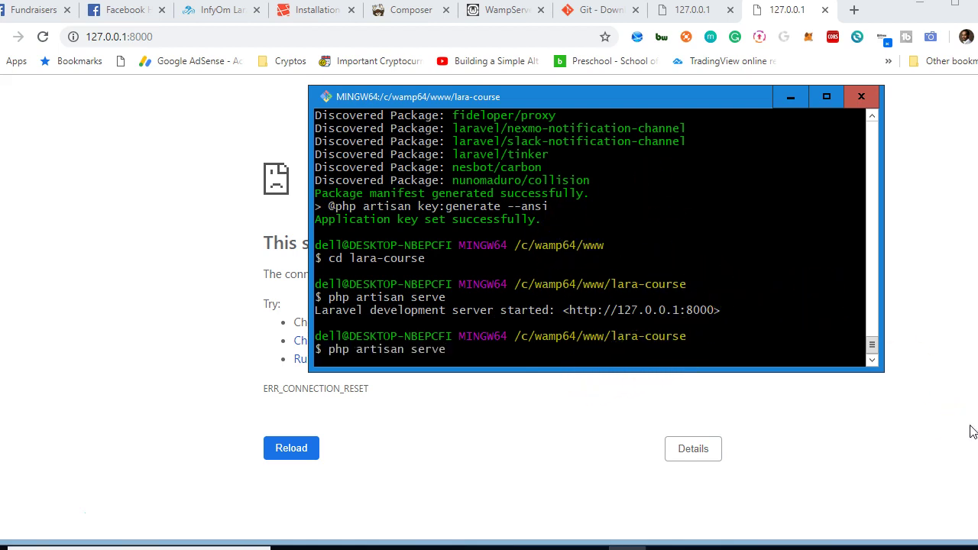
pyautogui.press('Return')
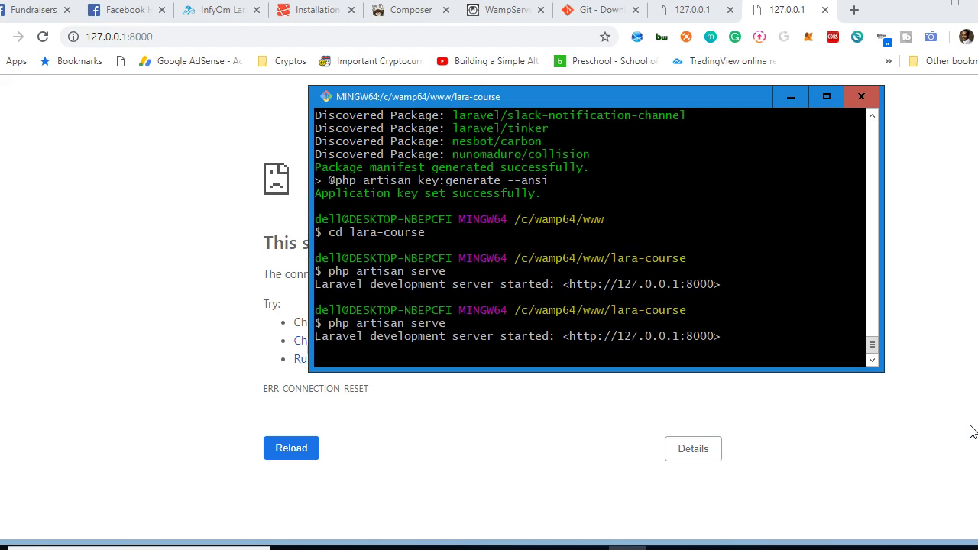
# Step: Reload 127.0.0.1:8000 in Chrome and check the Laravel page and its address in the earlier tab
pyautogui.click(122, 226)
pyautogui.click(43, 37)
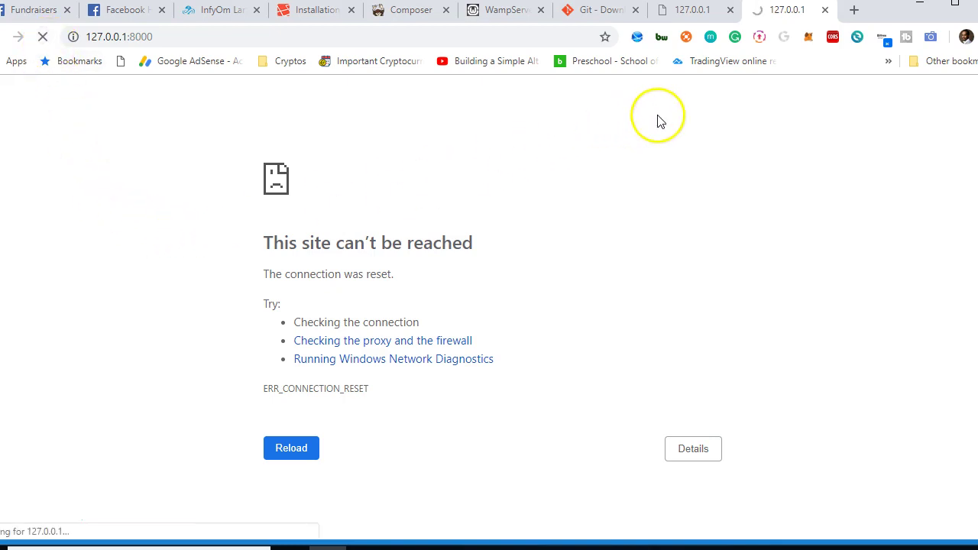
pyautogui.click(707, 12)
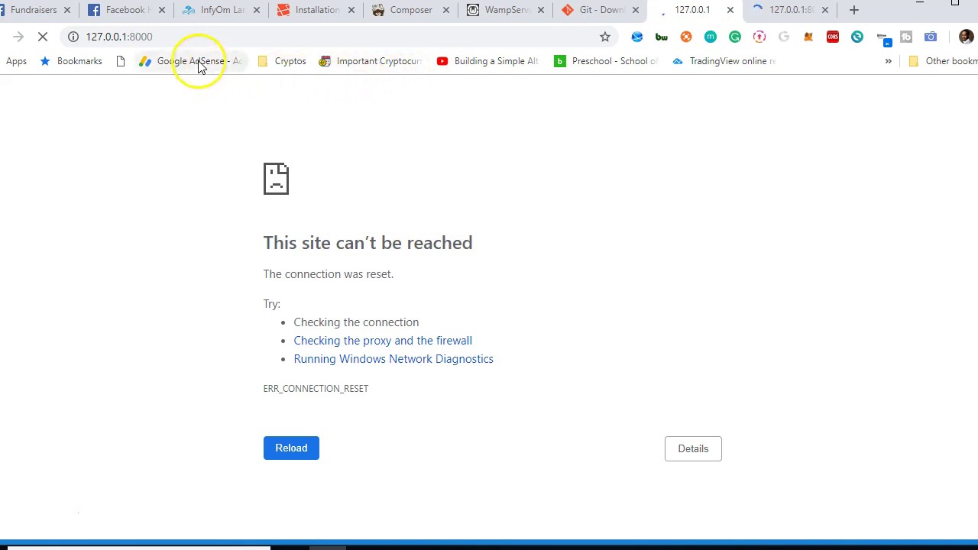
pyautogui.moveTo(128, 37); pyautogui.dragTo(84, 39)
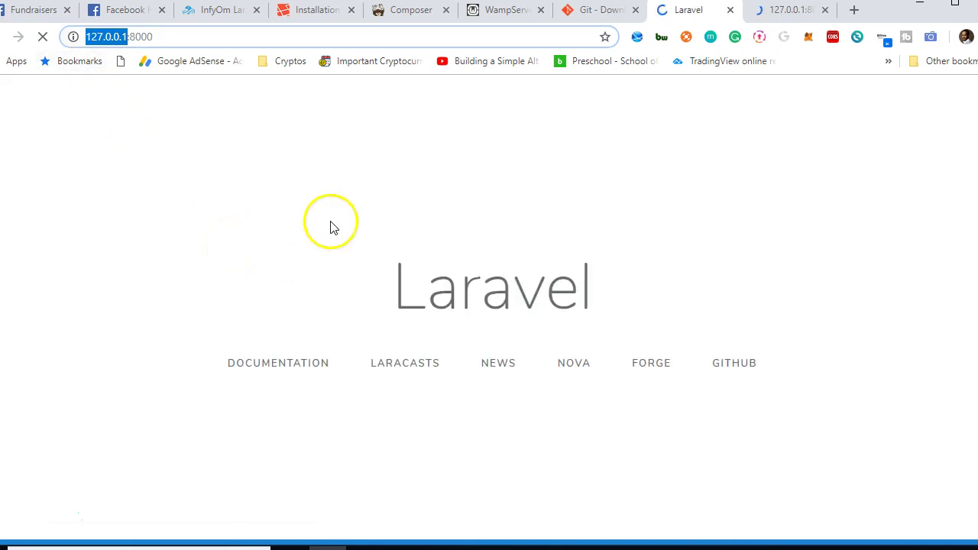
pyautogui.click(706, 236)
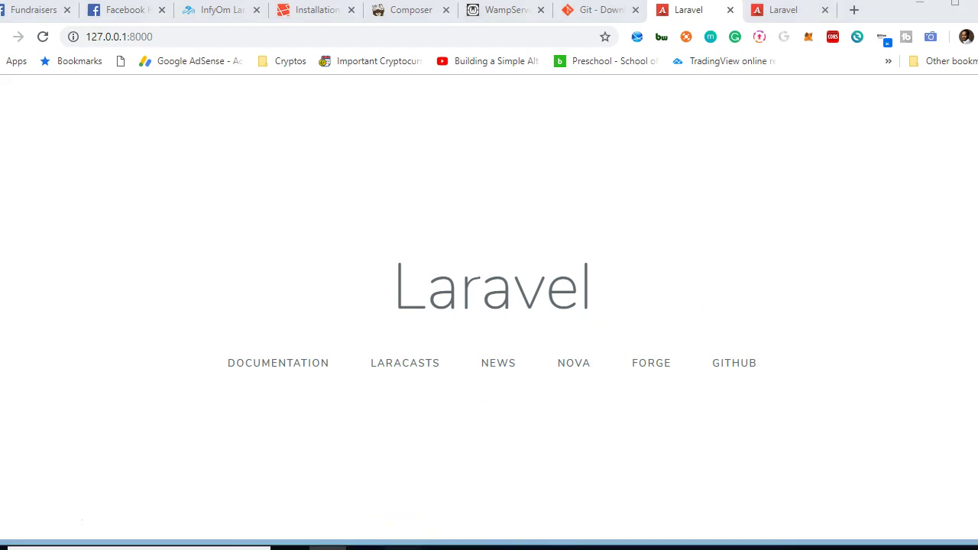
# Step: Open the lara-course folder inside www in File Explorer and move the window to show its contents
pyautogui.click(408, 545)
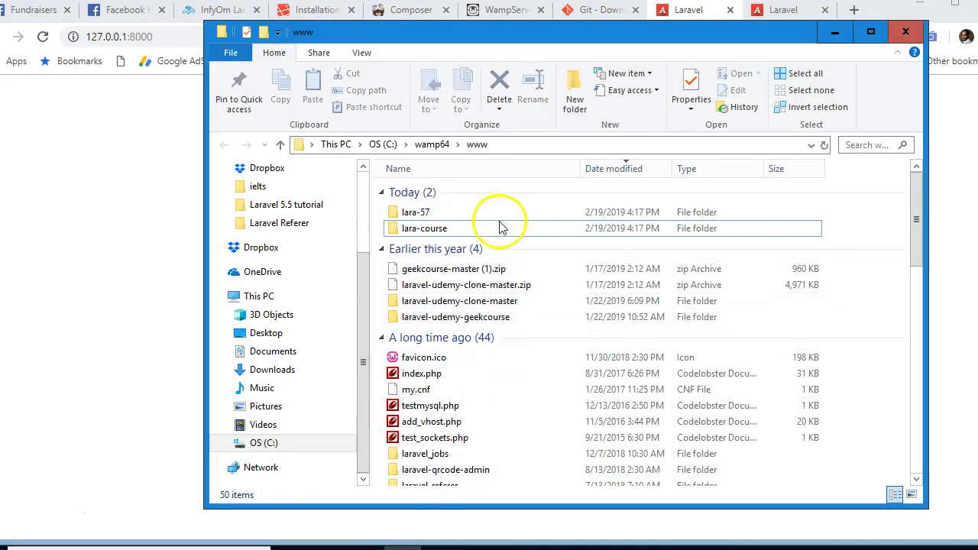
pyautogui.doubleClick(436, 231)
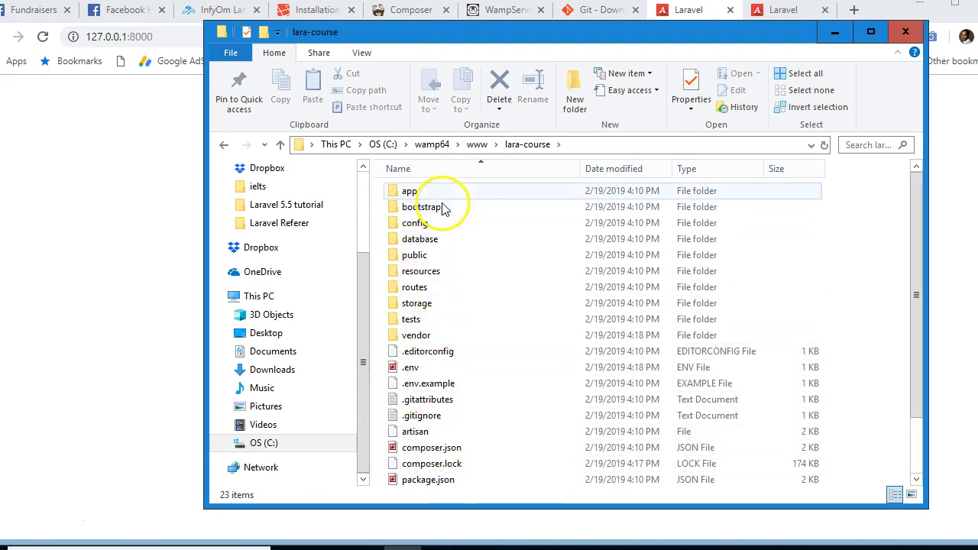
pyautogui.moveTo(514, 28); pyautogui.dragTo(437, 14)
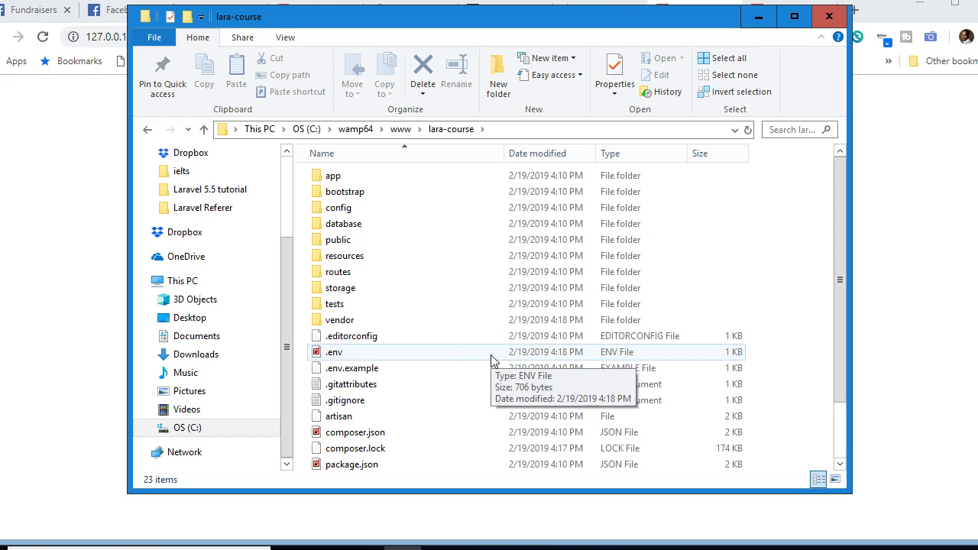
pyautogui.click(757, 401)
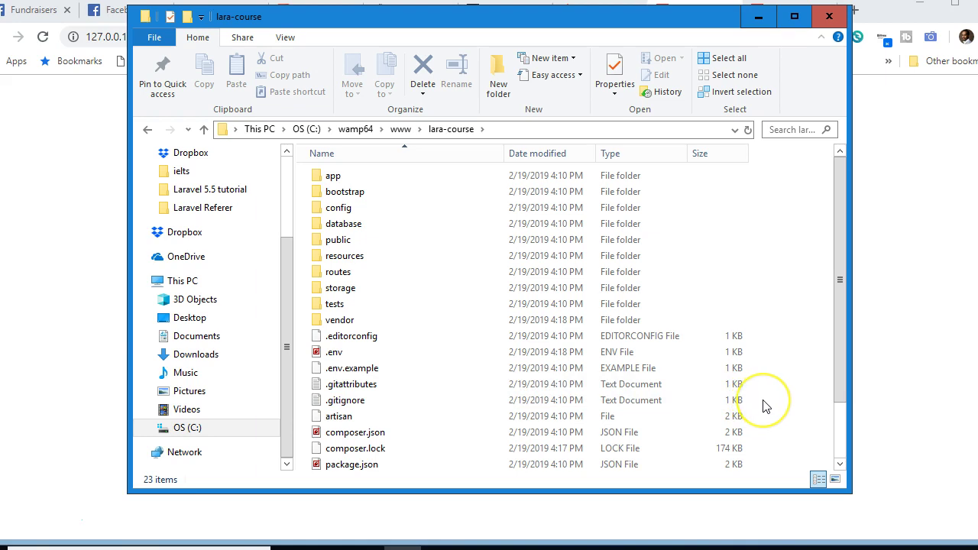
pyautogui.click(770, 403)
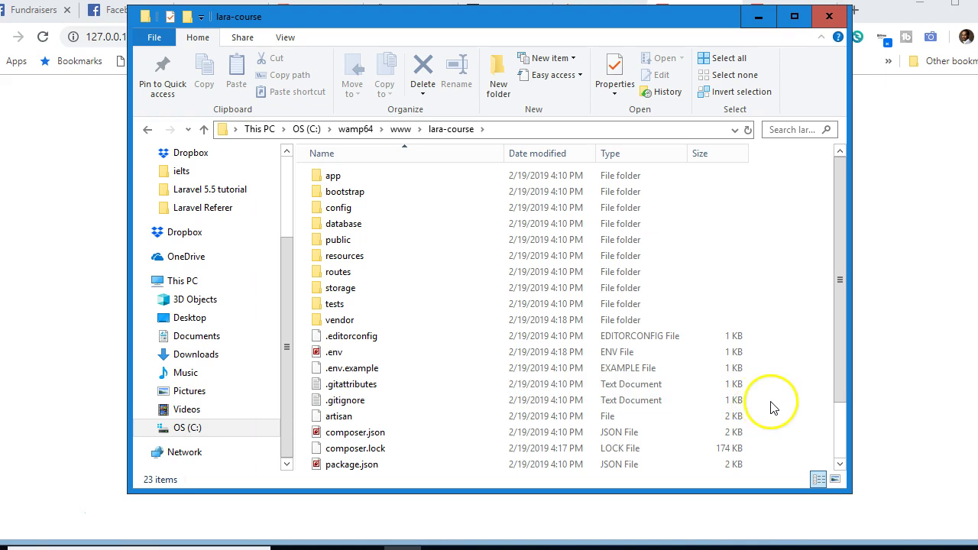
# Step: Open the lara-course folder with Visual Studio Code from File Explorer
pyautogui.rightClick(788, 403)
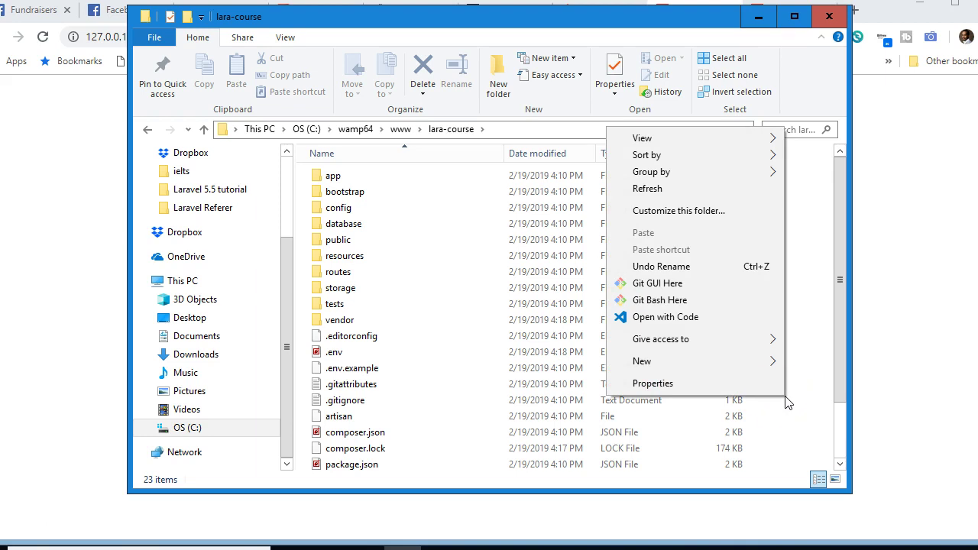
pyautogui.click(822, 425)
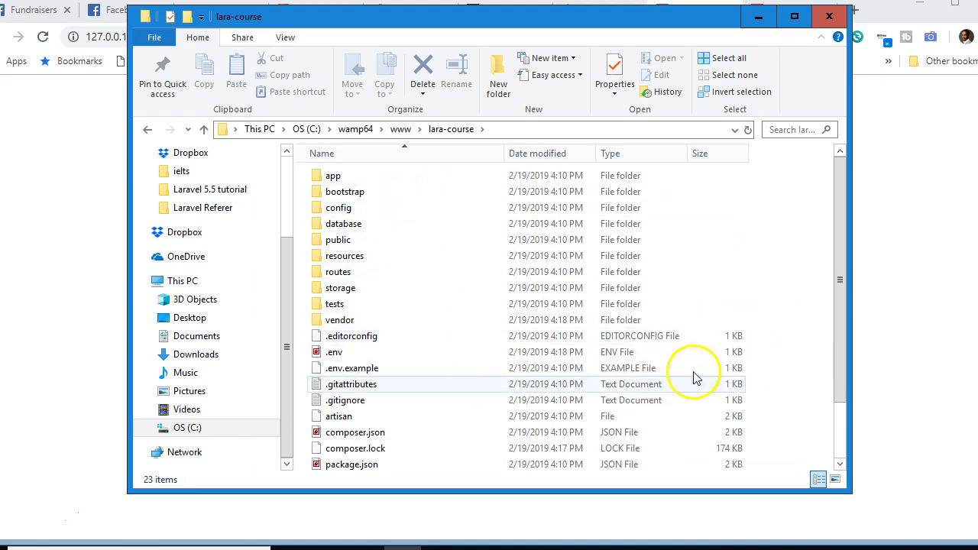
pyautogui.rightClick(764, 325)
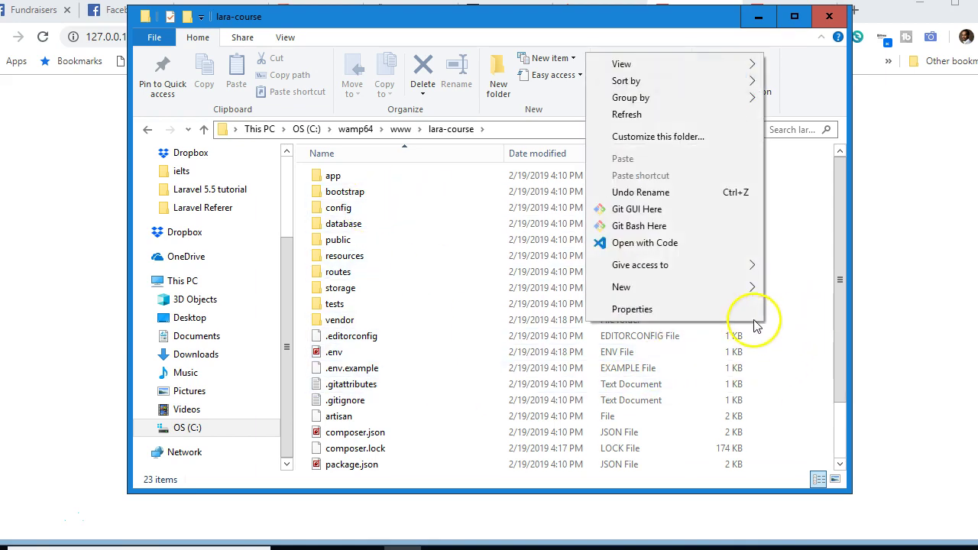
pyautogui.click(662, 243)
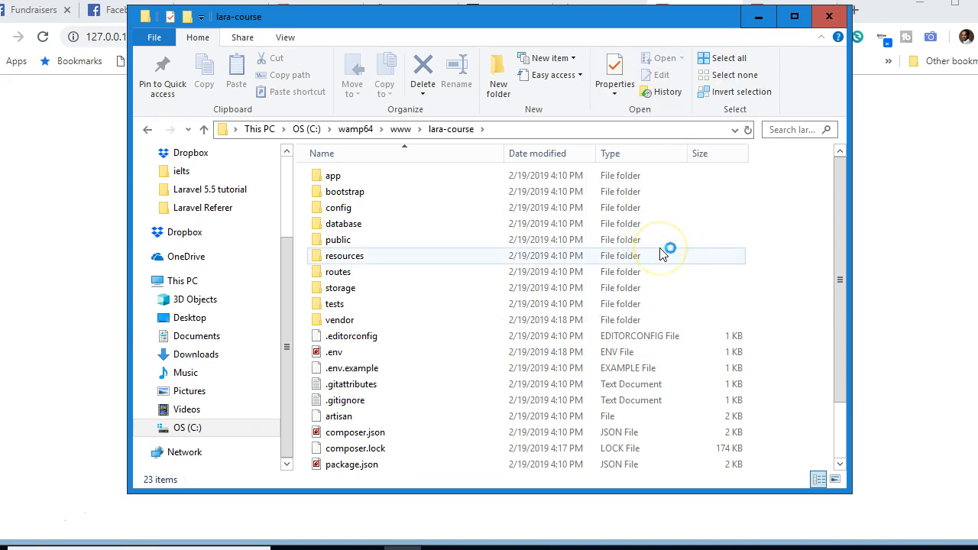
# Step: Search the web for "download vscode" in the second Laravel tab and open the Visual Studio Code download page
pyautogui.click(908, 192)
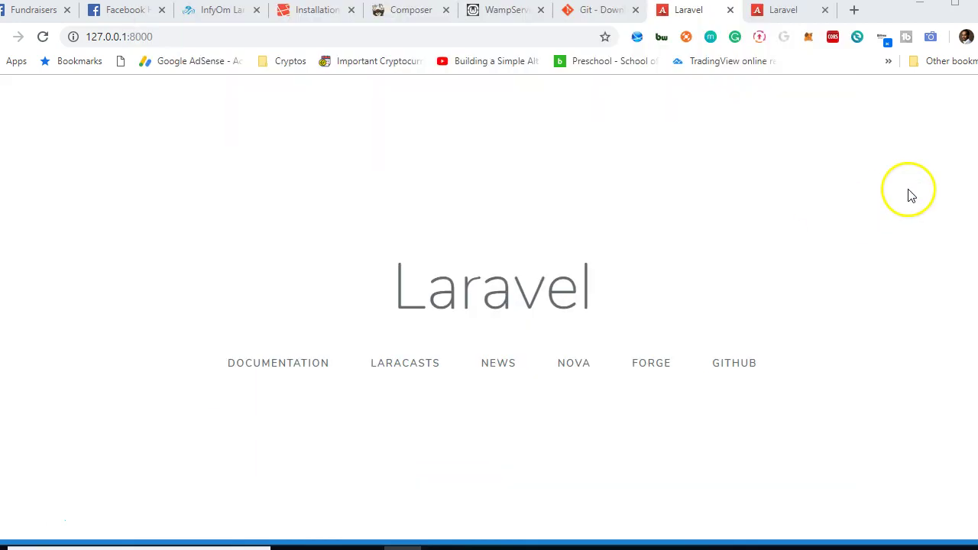
pyautogui.click(778, 19)
pyautogui.click(272, 34)
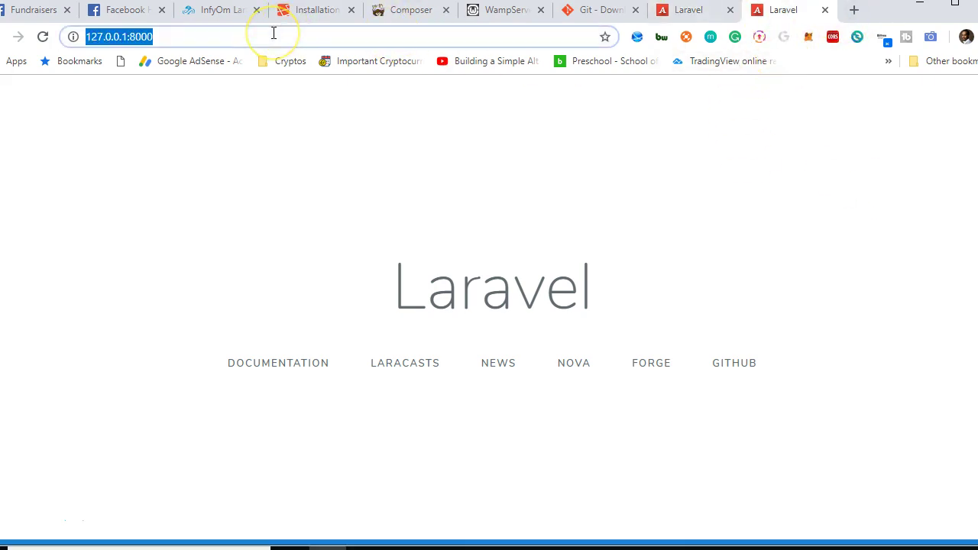
pyautogui.write('download vsc')
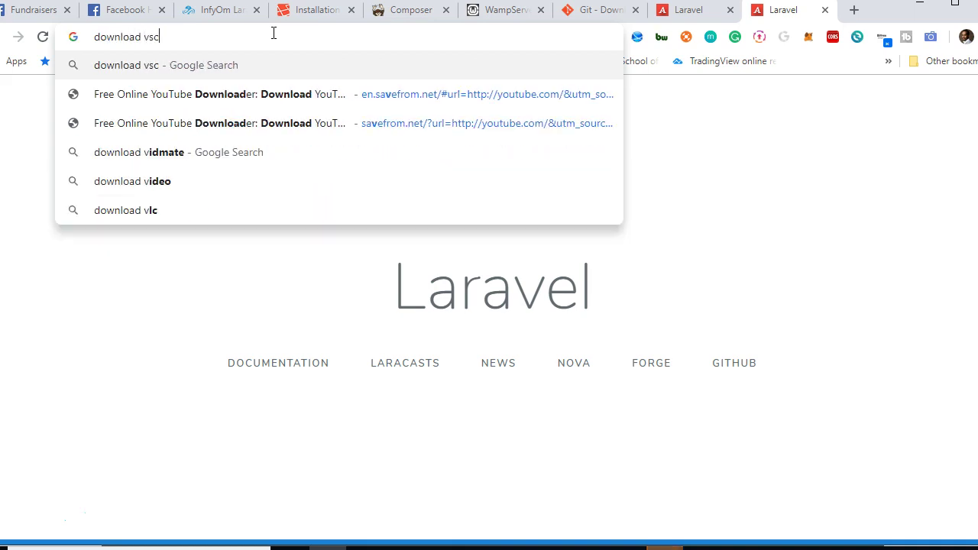
pyautogui.write('ode')
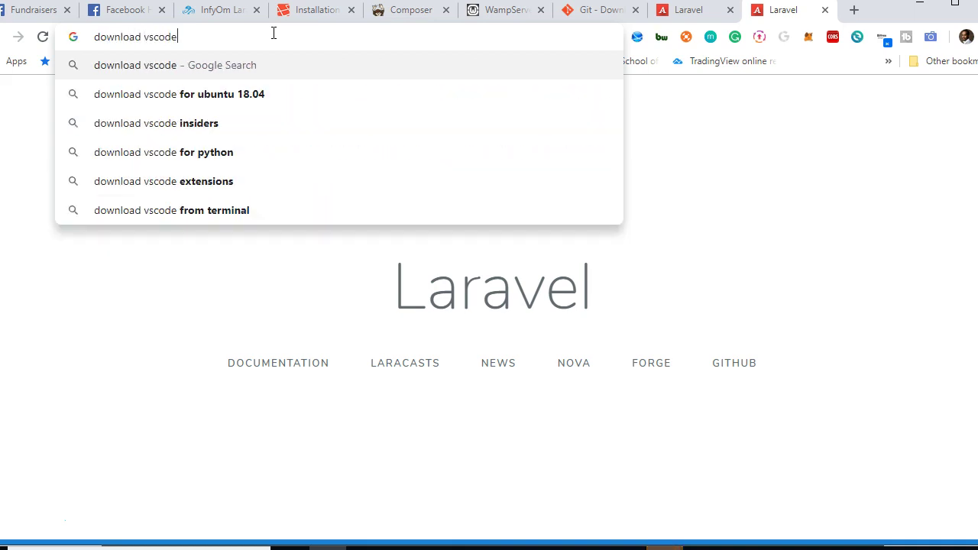
pyautogui.press('Return')
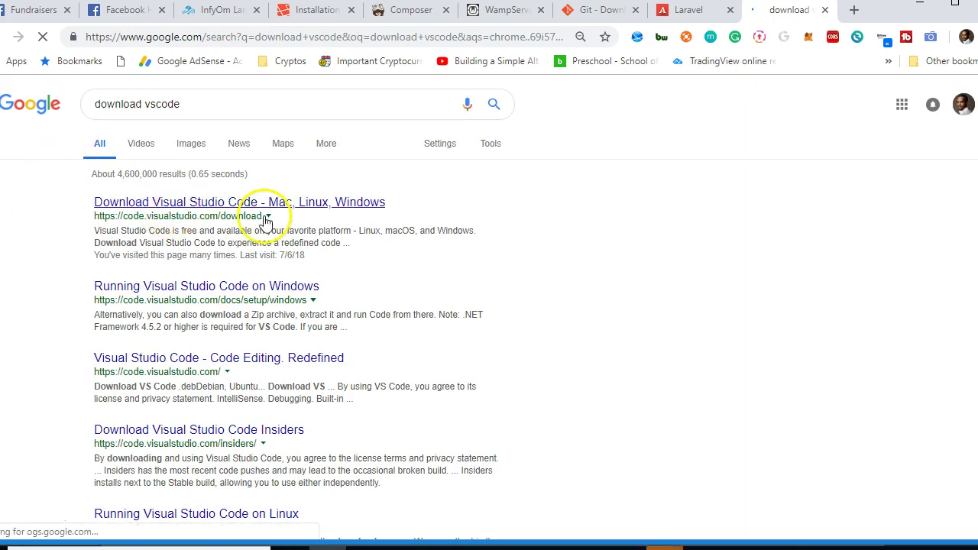
# Step: Switch from the first Laravel tab to a Visual Studio Code window to check its loading, and return to Chrome
pyautogui.click(700, 15)
pyautogui.moveTo(664, 546)
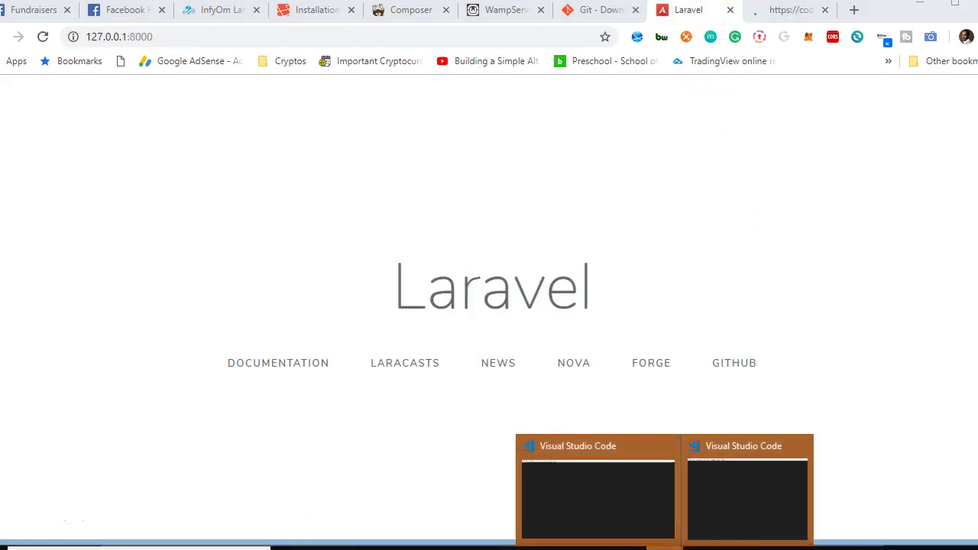
pyautogui.moveTo(712, 516)
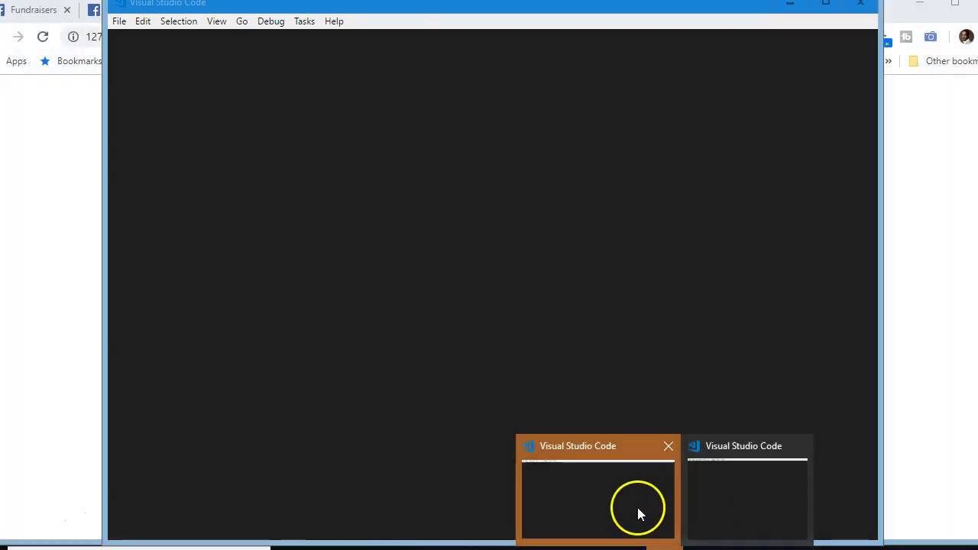
pyautogui.click(637, 507)
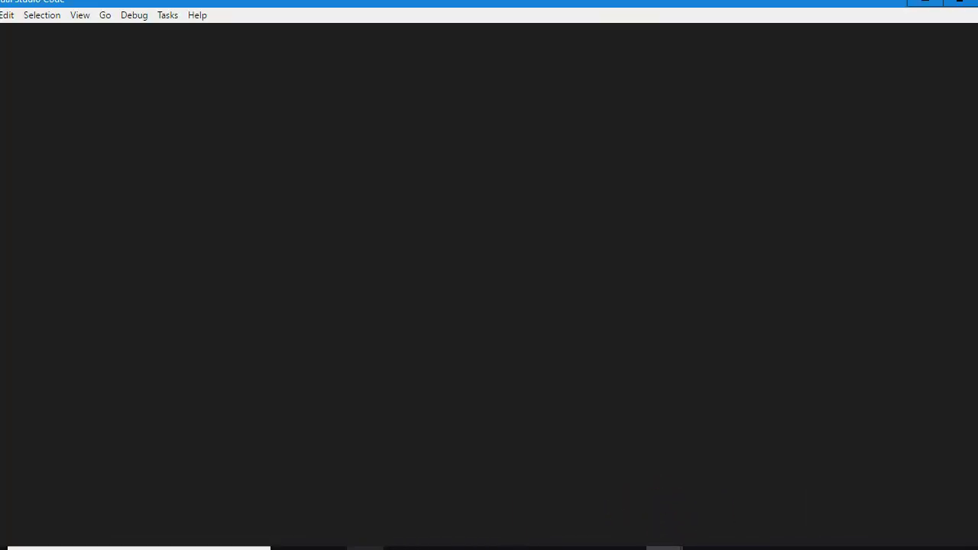
pyautogui.click(328, 548)
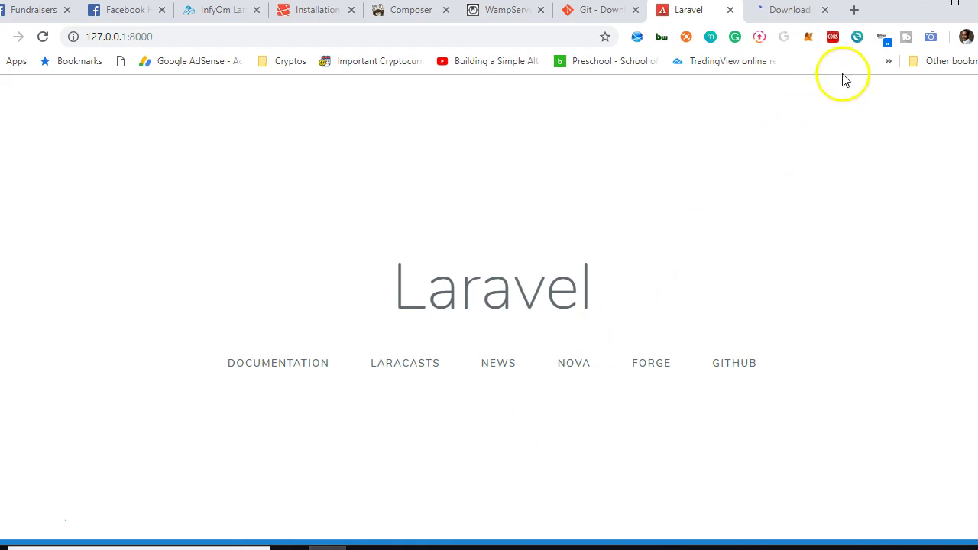
# Step: Review the Windows, Linux and Mac installers on the Visual Studio Code download page and return to the Laravel tab
pyautogui.click(792, 12)
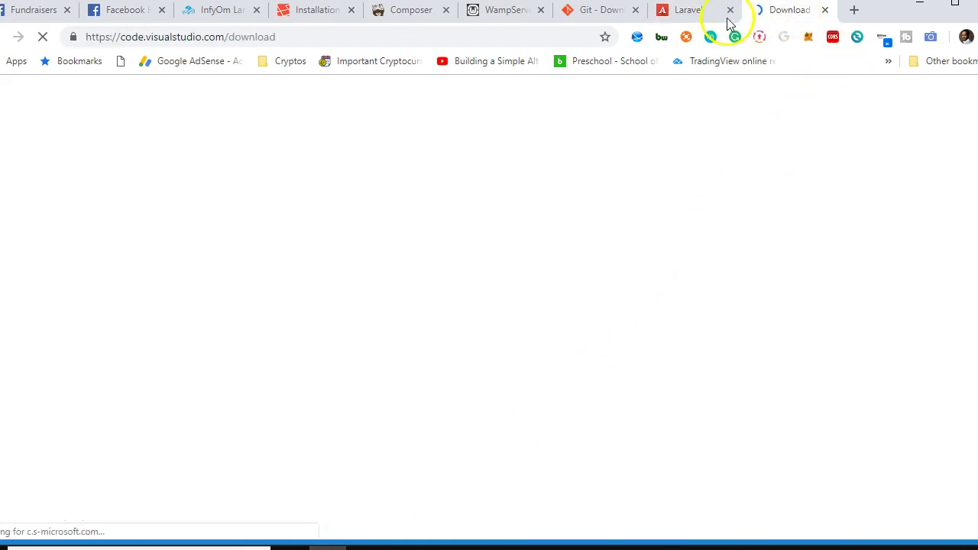
pyautogui.click(701, 12)
pyautogui.click(758, 23)
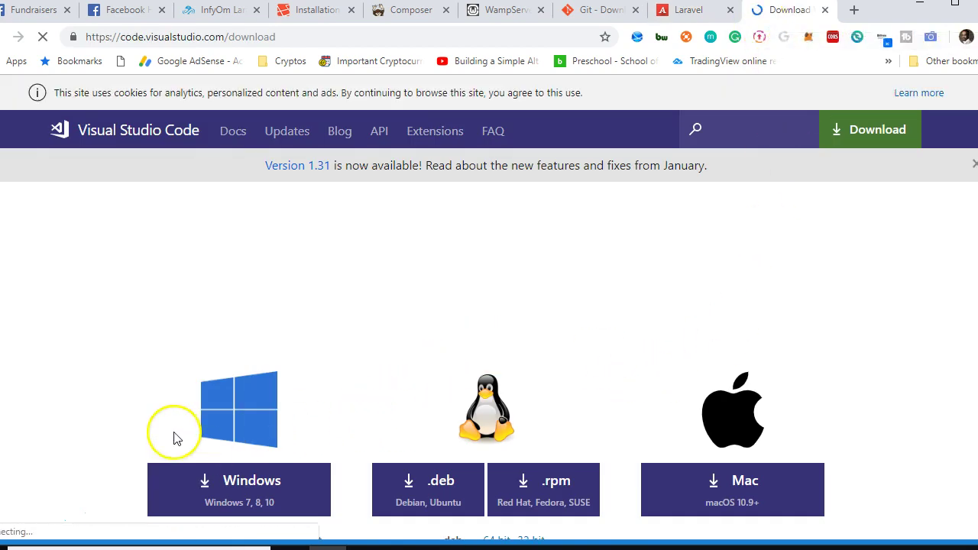
pyautogui.scroll(-2, 611, 493)
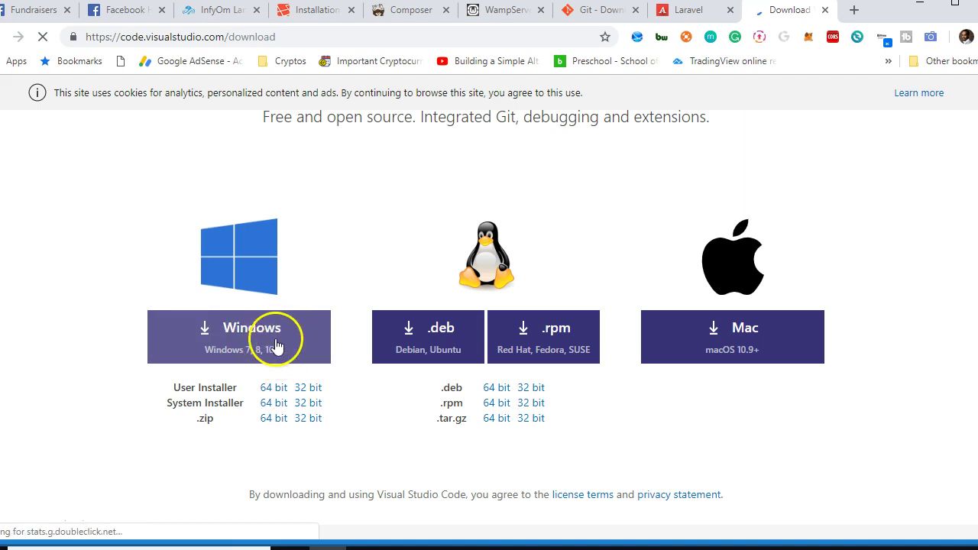
pyautogui.scroll(2, 780, 321)
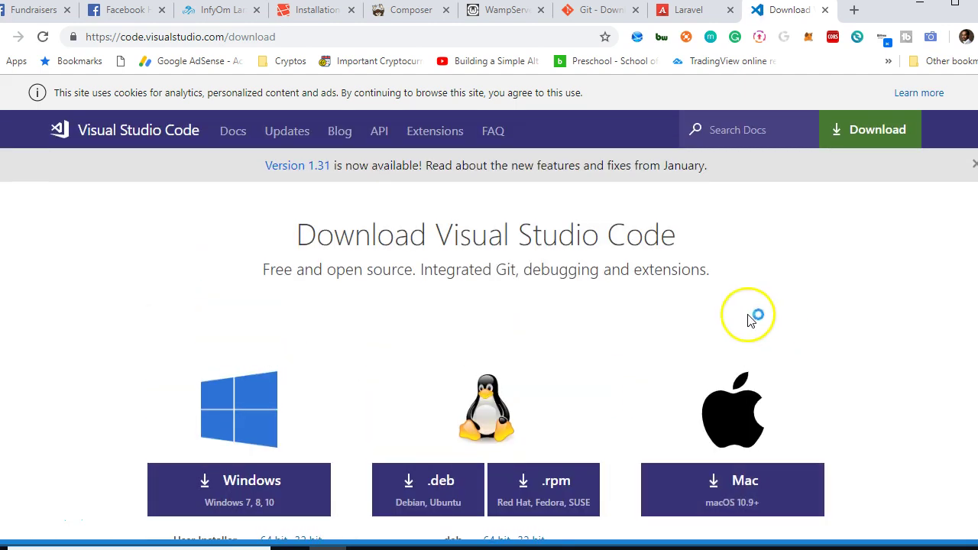
pyautogui.click(682, 11)
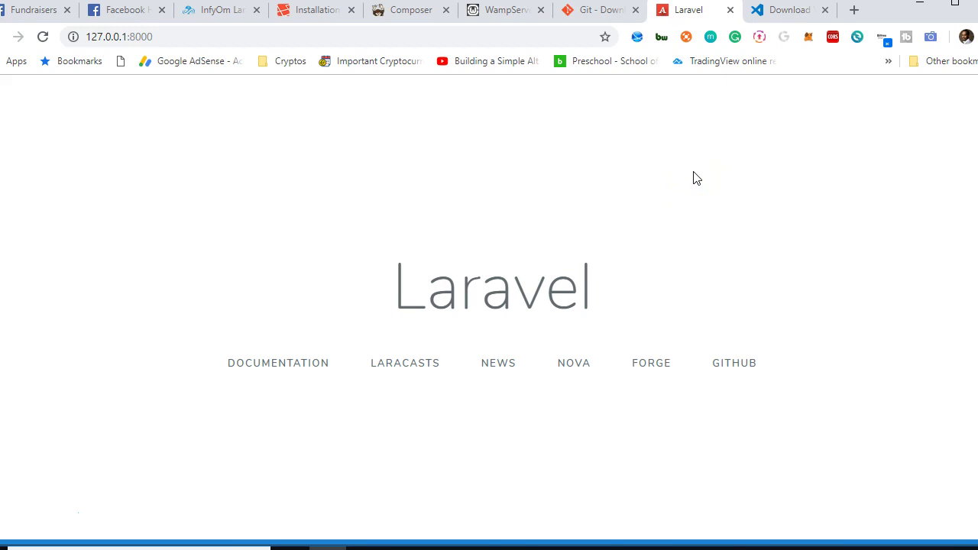
pyautogui.moveTo(664, 546)
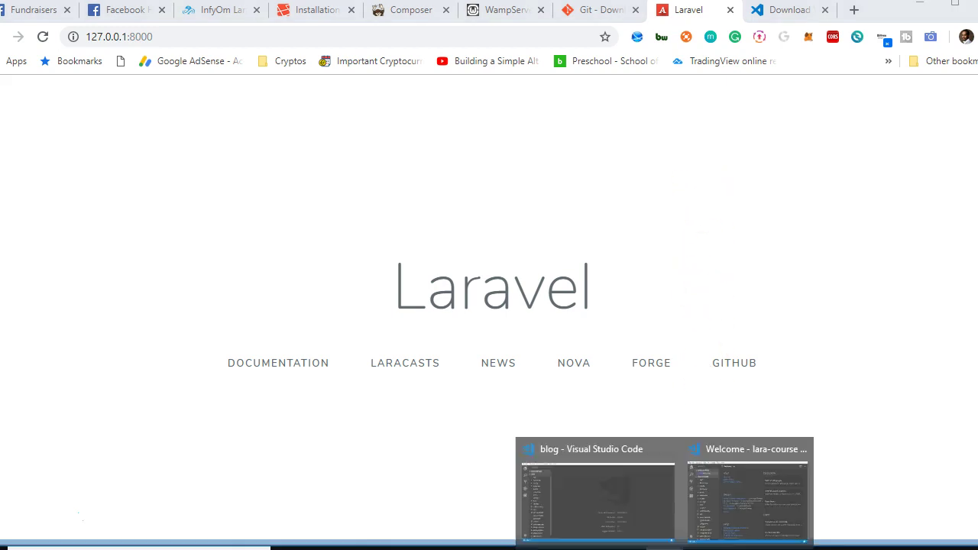
pyautogui.click(697, 513)
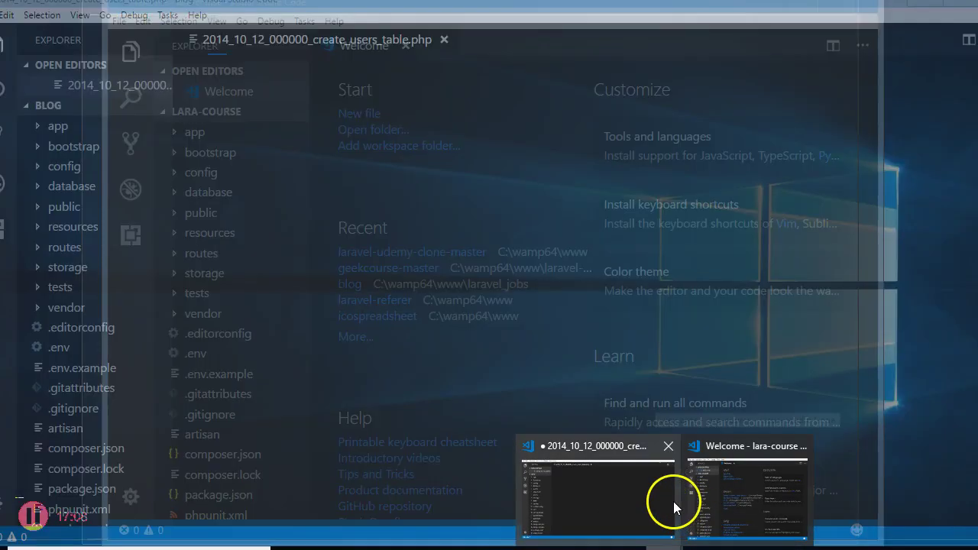
pyautogui.click(657, 503)
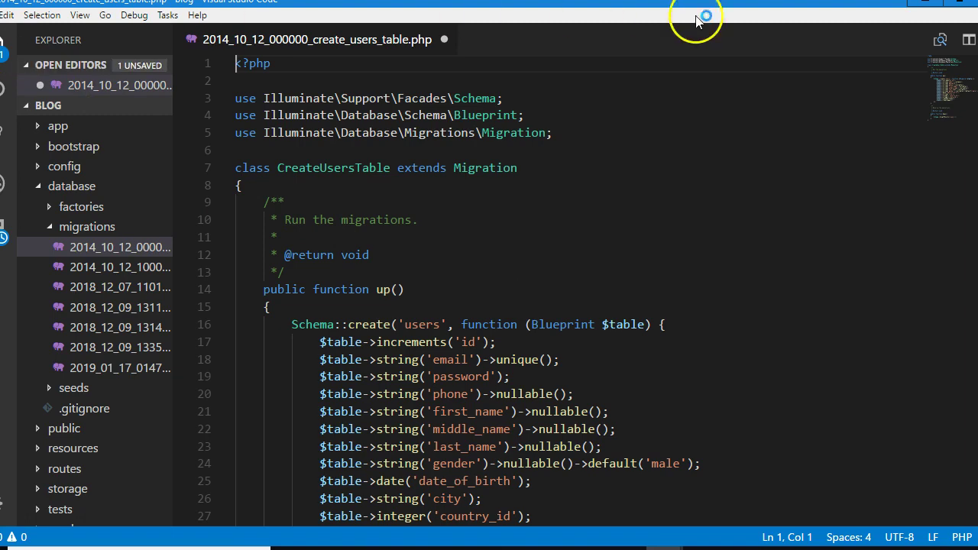
pyautogui.click(926, 13)
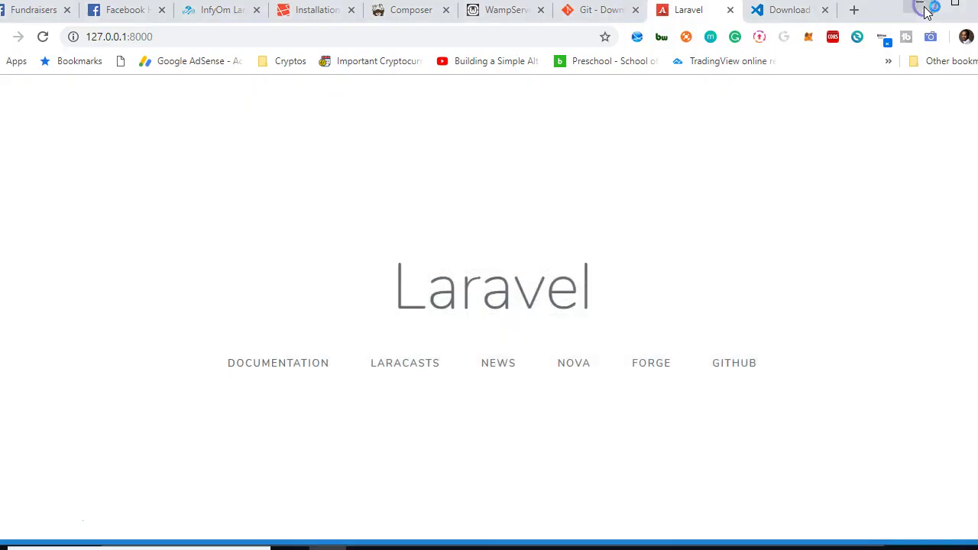
# Step: Bring up the lara-course Visual Studio Code window, enlarge it on both sides and widen its file explorer
pyautogui.moveTo(665, 542)
pyautogui.click(718, 487)
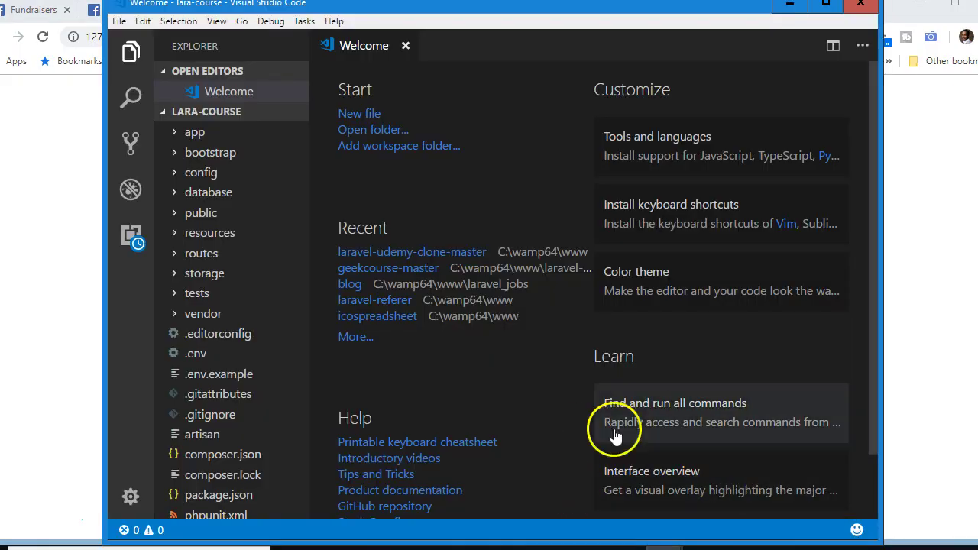
pyautogui.moveTo(882, 126); pyautogui.dragTo(977, 126)
pyautogui.moveTo(103, 220); pyautogui.dragTo(32, 221)
pyautogui.moveTo(236, 225); pyautogui.dragTo(328, 223)
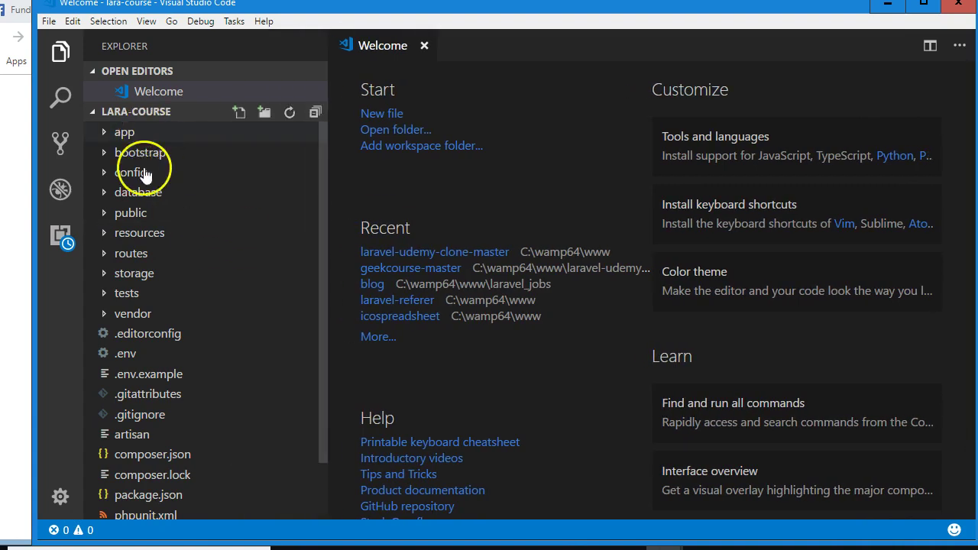
# Step: Compare the lara-course file tree in Visual Studio Code with the lara-course folder in File Explorer
pyautogui.scroll(-1, 175, 411)
pyautogui.scroll(1, 169, 397)
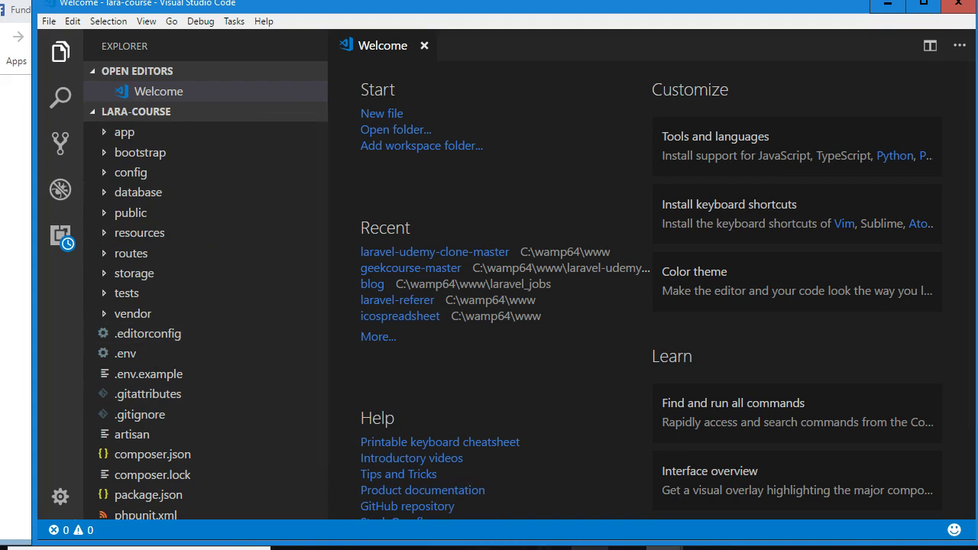
pyautogui.click(403, 548)
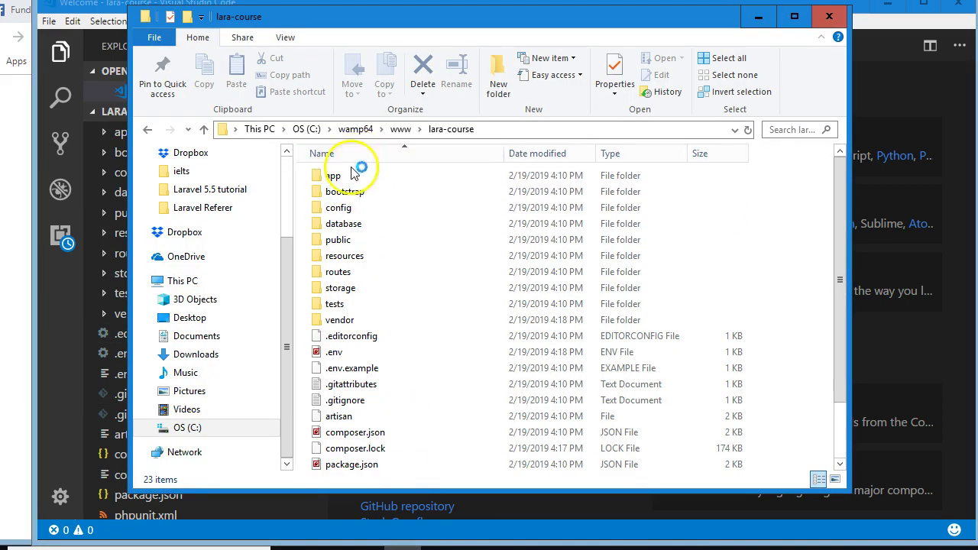
pyautogui.moveTo(349, 17); pyautogui.dragTo(504, 21)
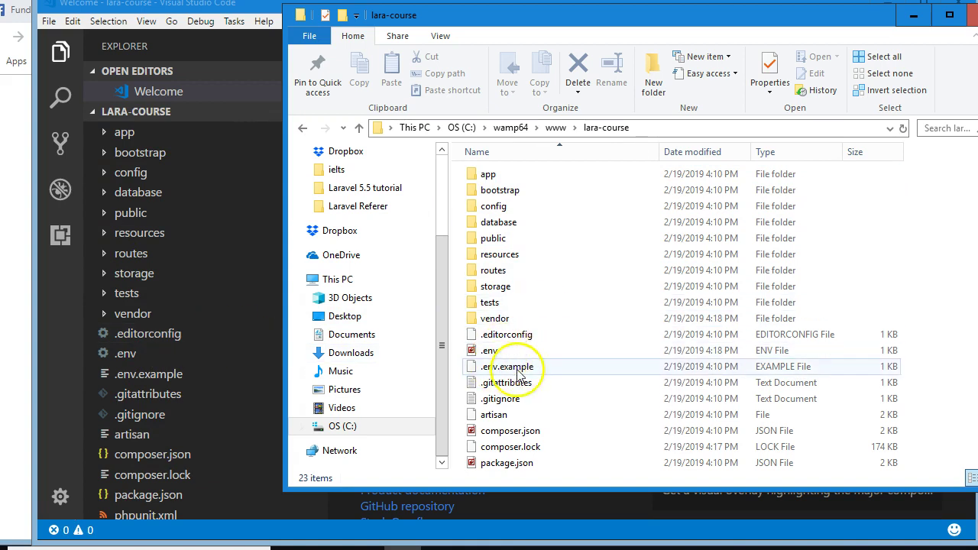
pyautogui.click(205, 49)
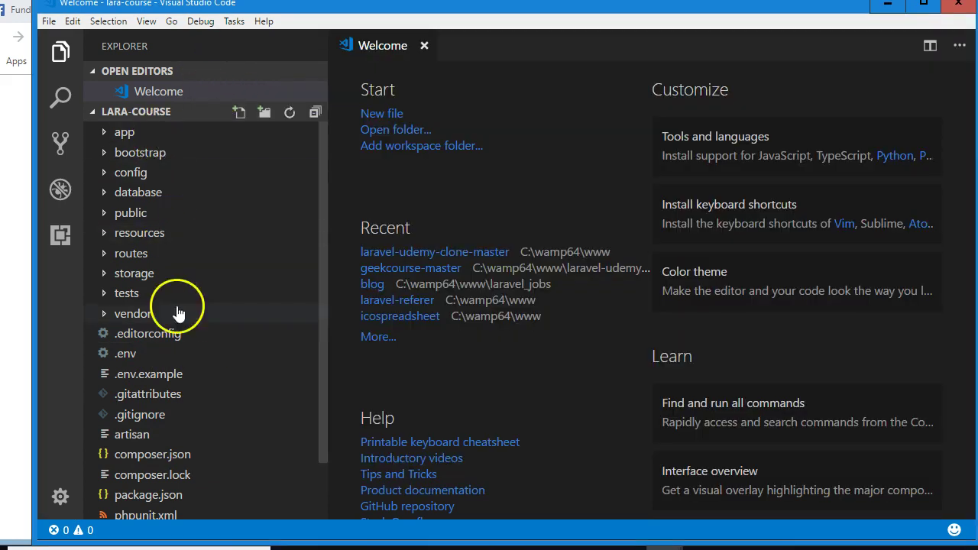
pyautogui.scroll(-2, 191, 474)
pyautogui.scroll(2, 191, 474)
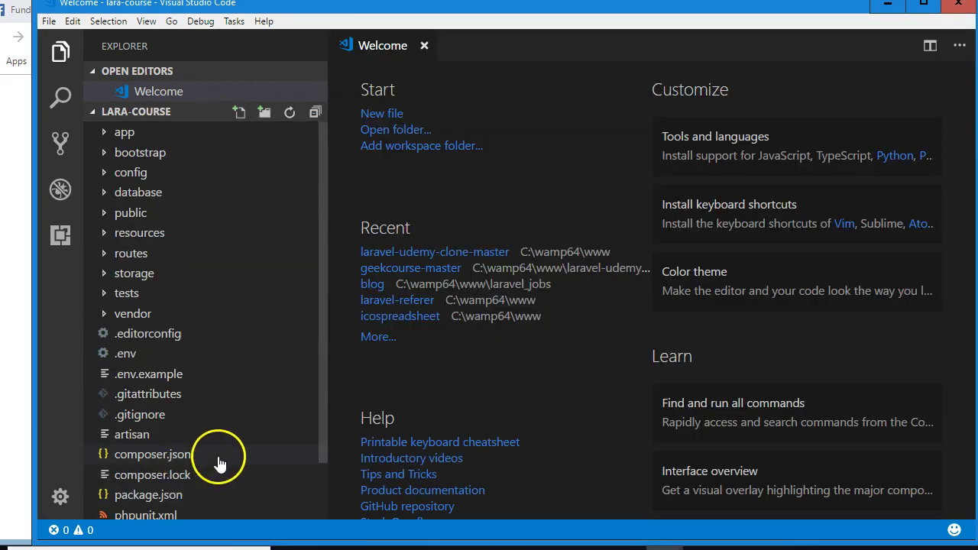
# Step: Look through the app folder with its Http subfolder and the database folder, collapsing each one again
pyautogui.click(138, 132)
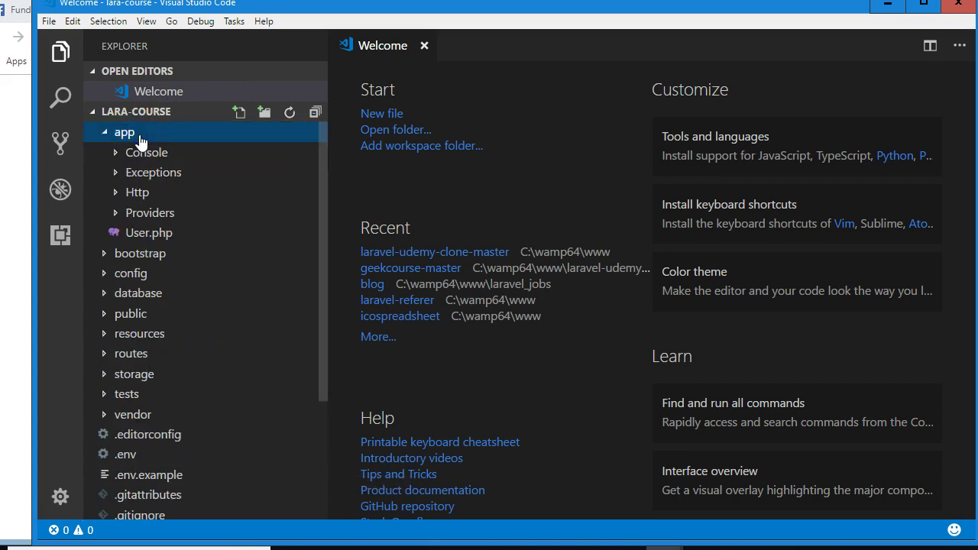
pyautogui.click(145, 194)
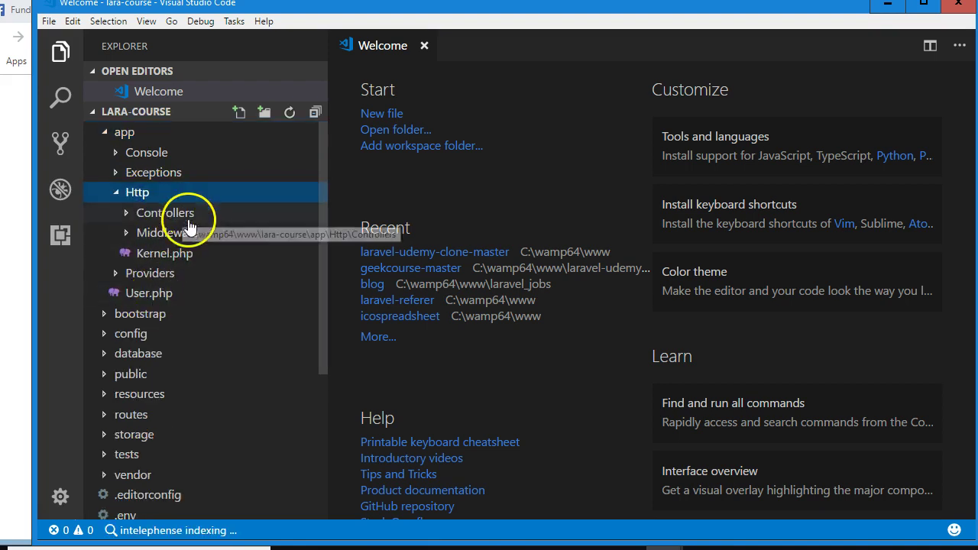
pyautogui.click(123, 133)
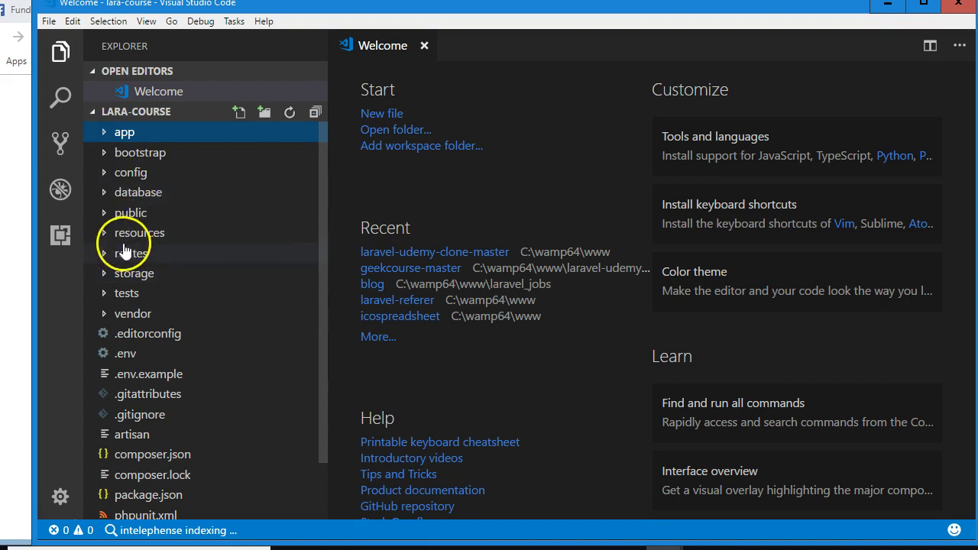
pyautogui.click(145, 194)
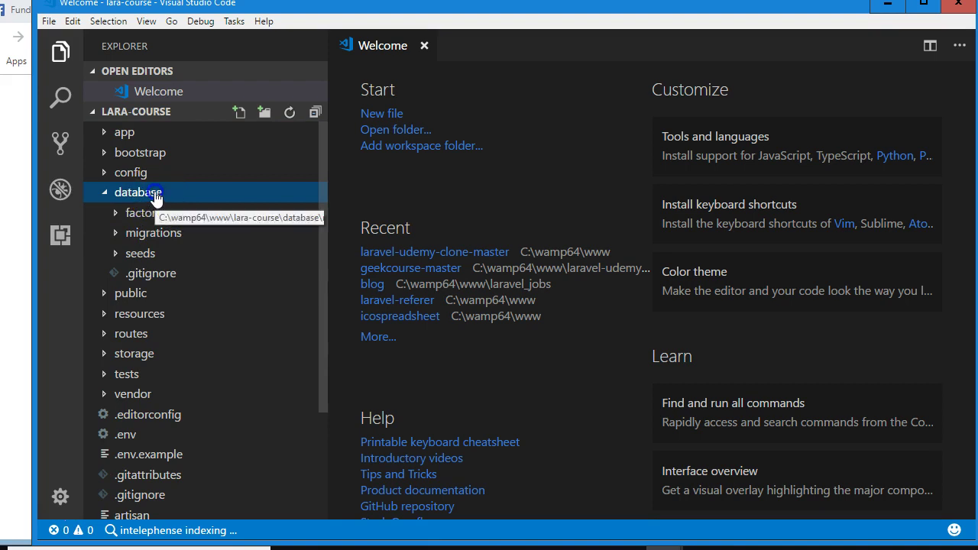
pyautogui.click(155, 197)
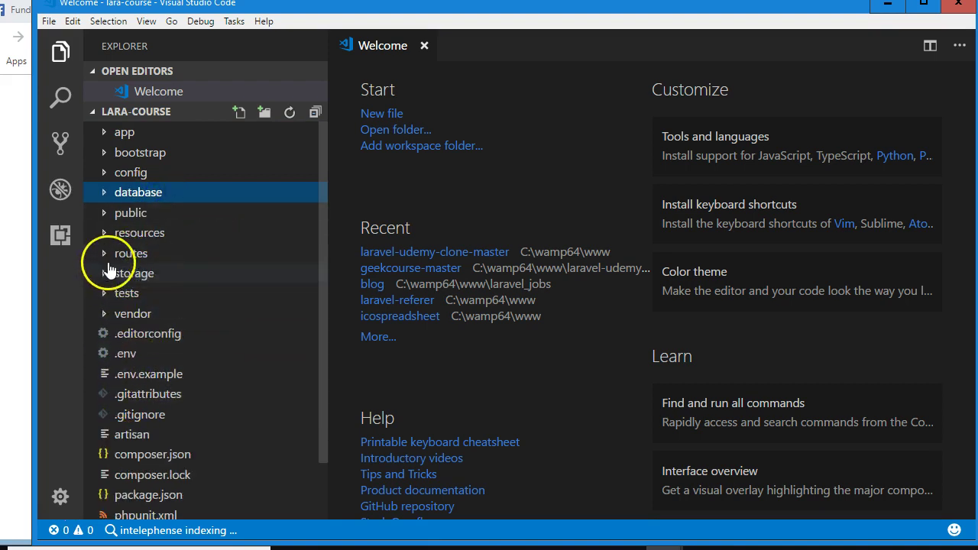
# Step: Open welcome.blade.php from resources/views, look through its styles and collapse the resources folder
pyautogui.click(109, 235)
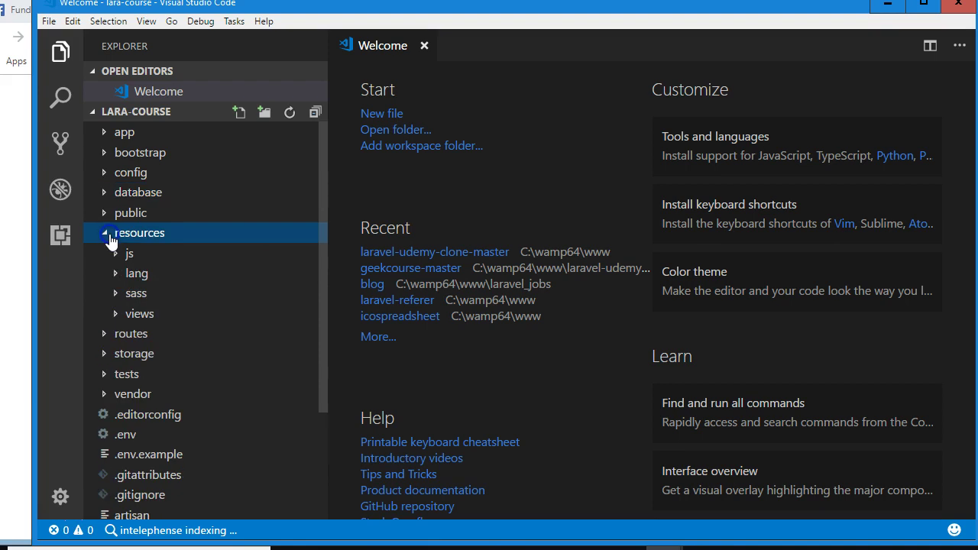
pyautogui.click(122, 314)
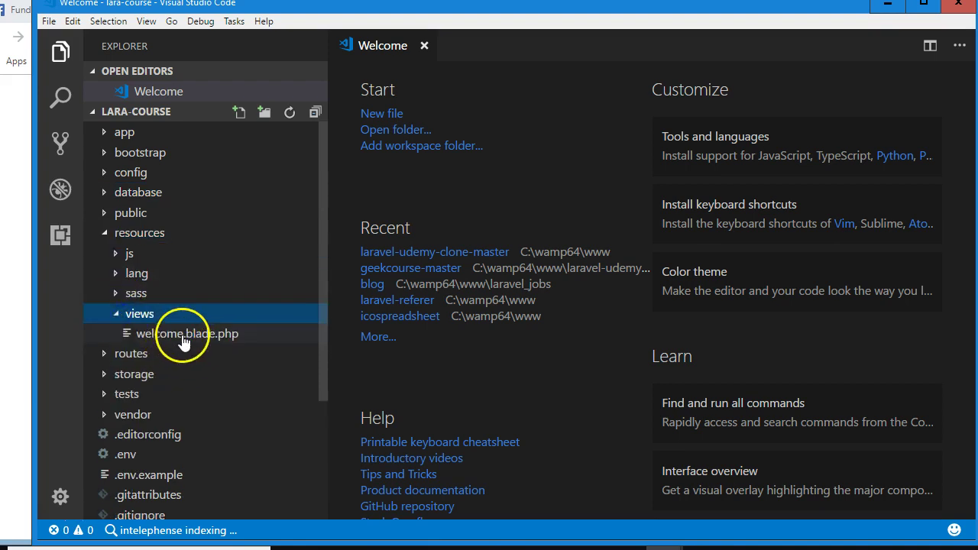
pyautogui.click(183, 337)
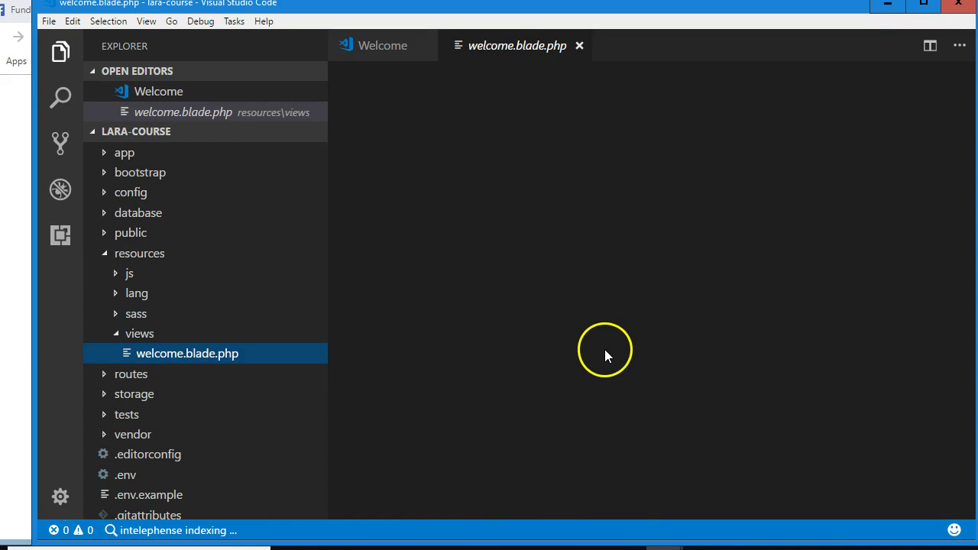
pyautogui.scroll(-4, 585, 353)
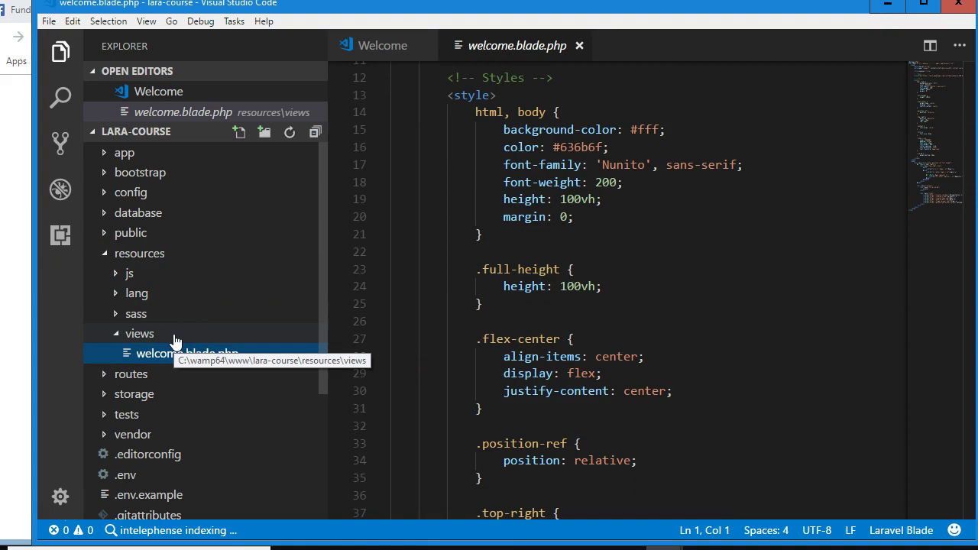
pyautogui.click(164, 254)
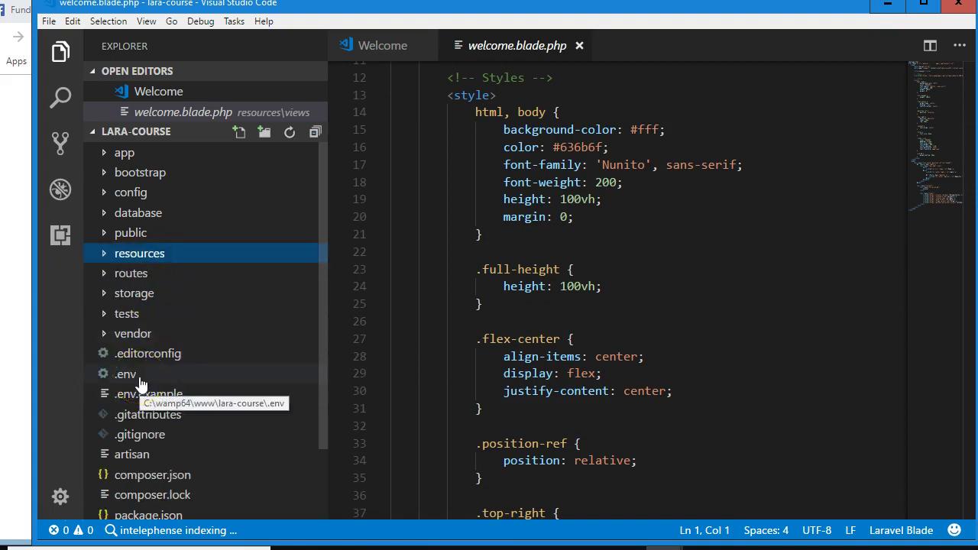
# Step: Open the project's .env file, look through its cache and database settings and highlight the APP_KEY value
pyautogui.scroll(-1, 140, 384)
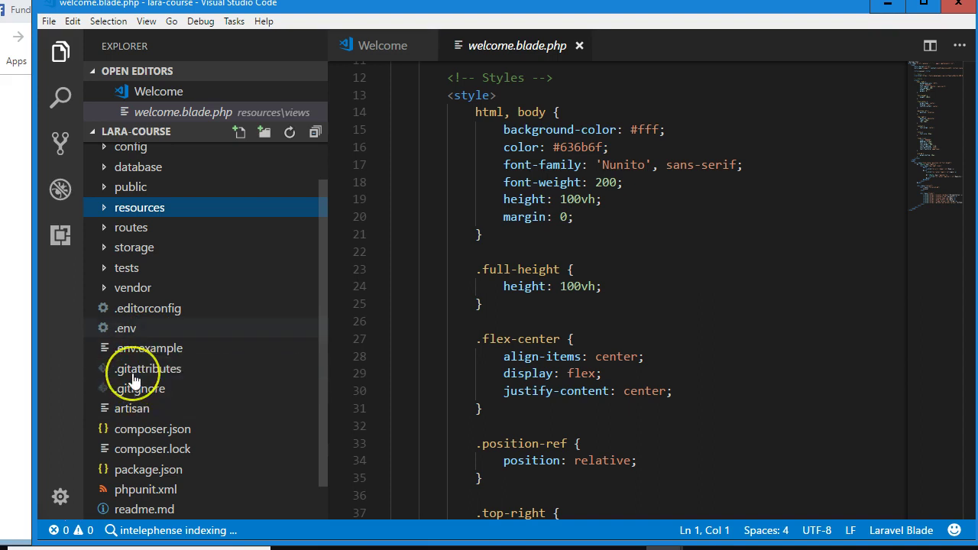
pyautogui.click(137, 329)
pyautogui.click(629, 340)
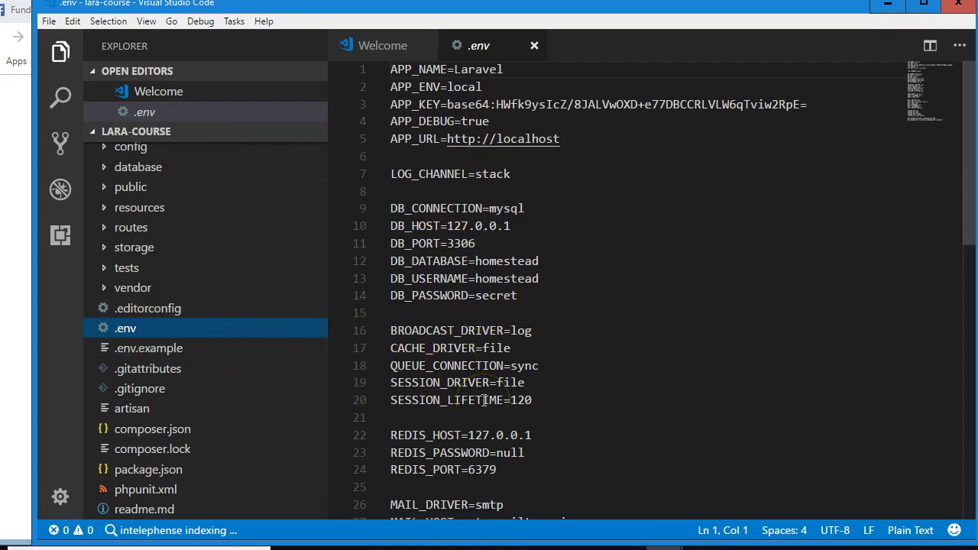
pyautogui.rightClick(138, 357)
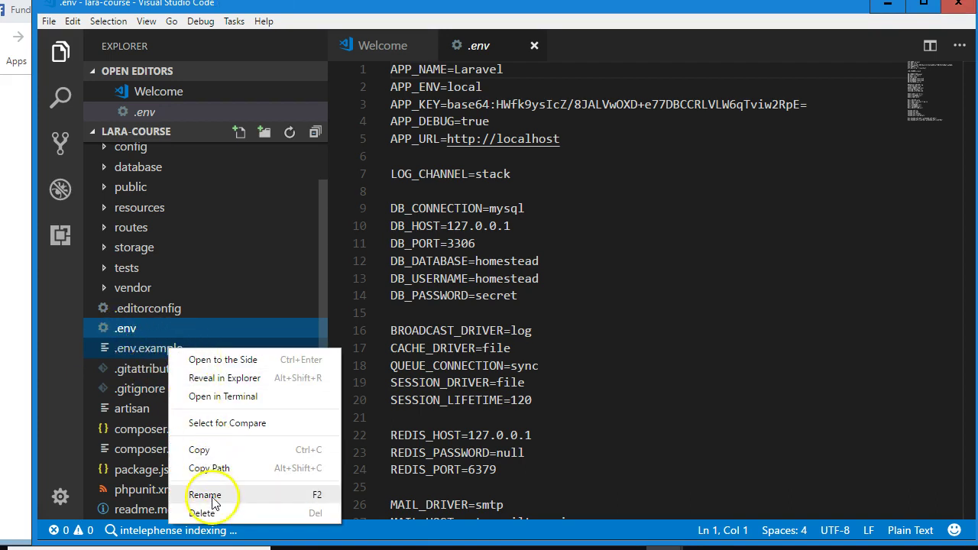
pyautogui.click(501, 345)
pyautogui.click(498, 348)
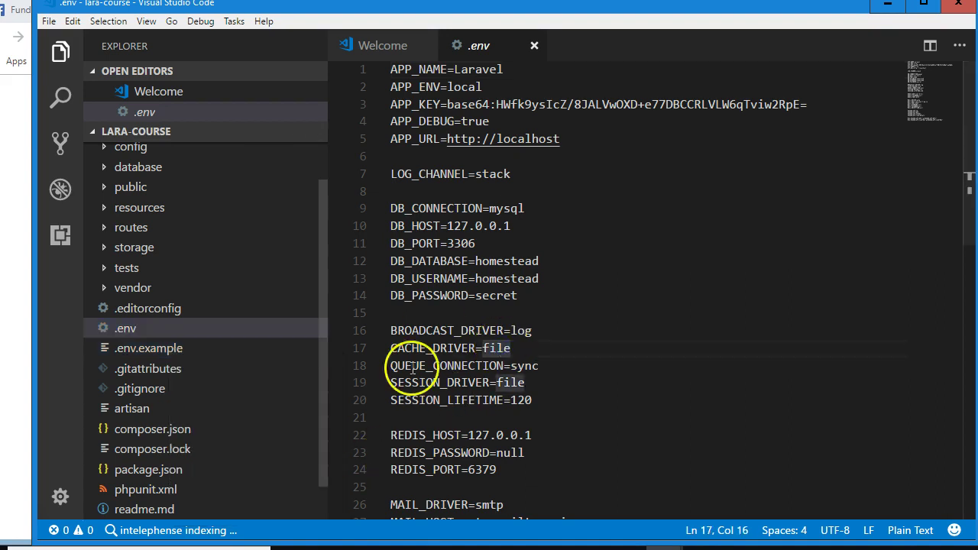
pyautogui.click(498, 278)
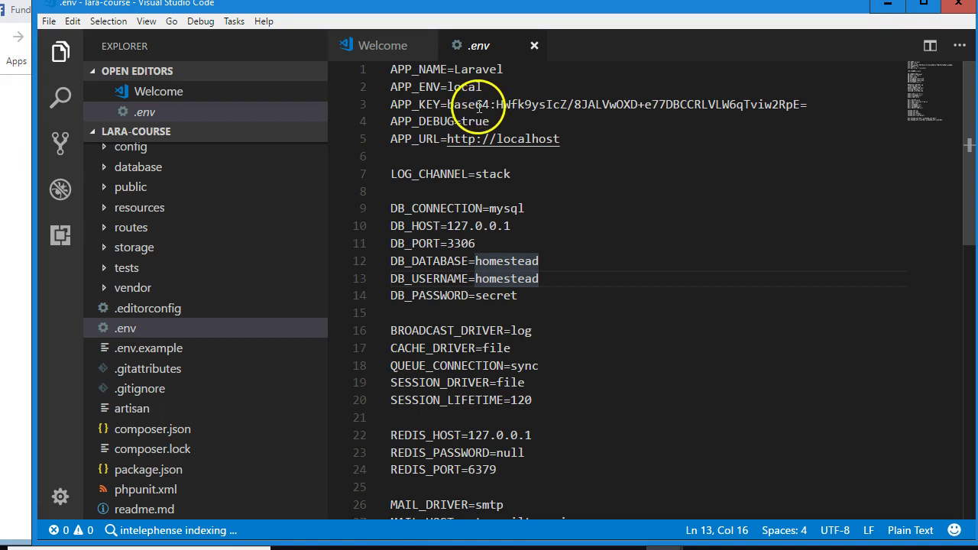
pyautogui.moveTo(447, 106); pyautogui.dragTo(826, 109)
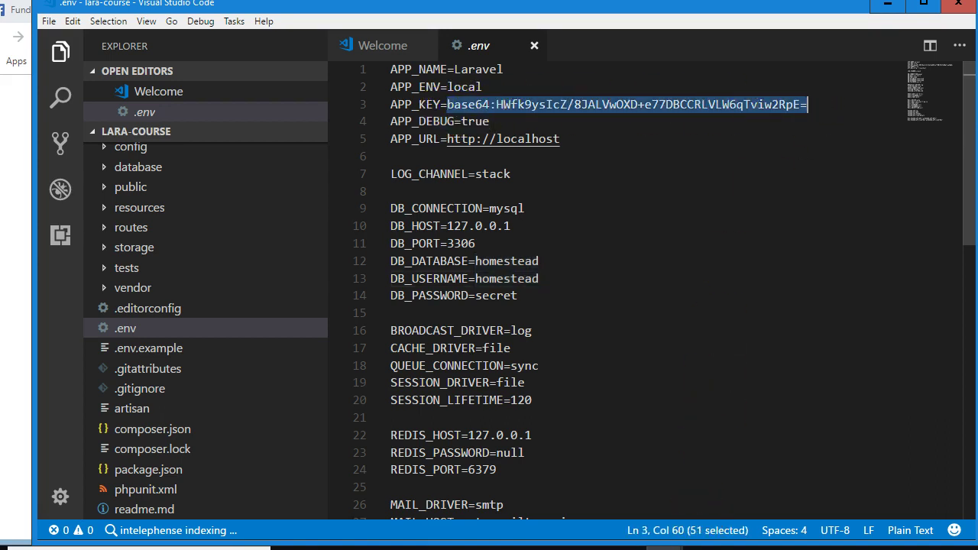
# Step: Check the key generation output in the Git Bash window and return to the .env file in Visual Studio Code
pyautogui.moveTo(664, 548)
pyautogui.moveTo(645, 516)
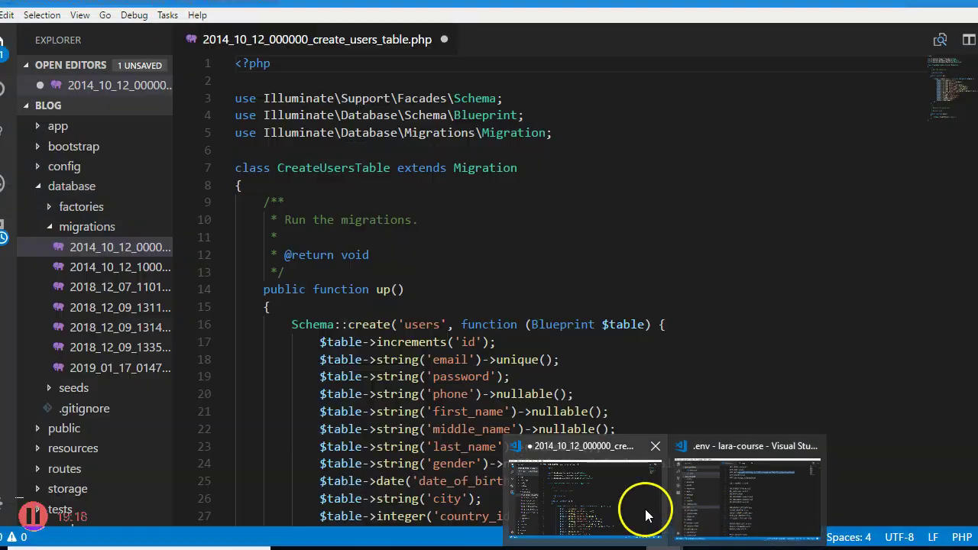
pyautogui.click(695, 283)
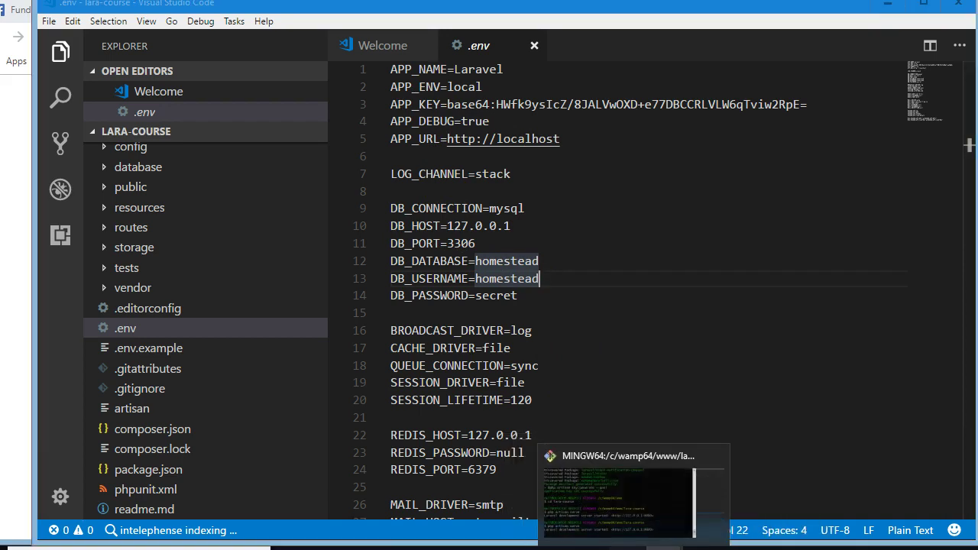
pyautogui.click(638, 544)
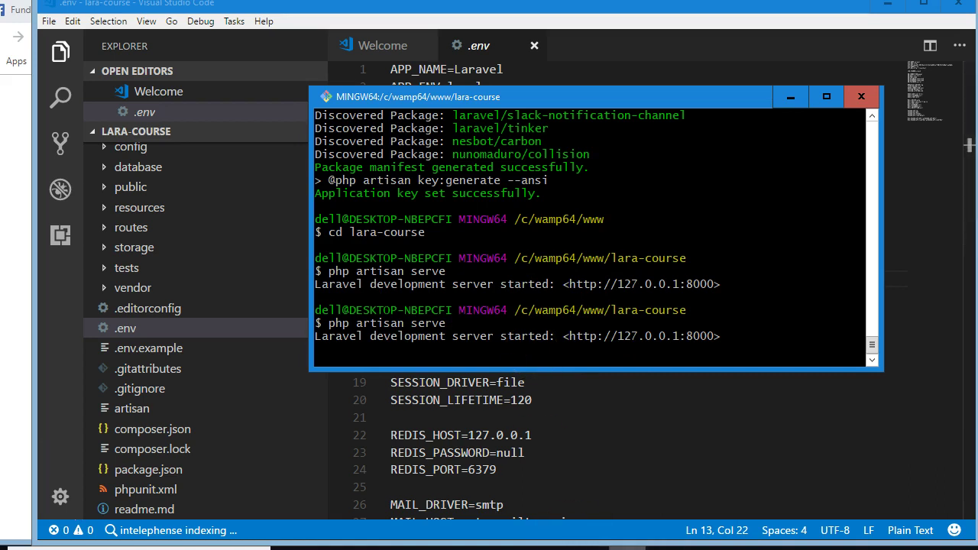
pyautogui.click(638, 547)
pyautogui.click(638, 547)
pyautogui.click(626, 545)
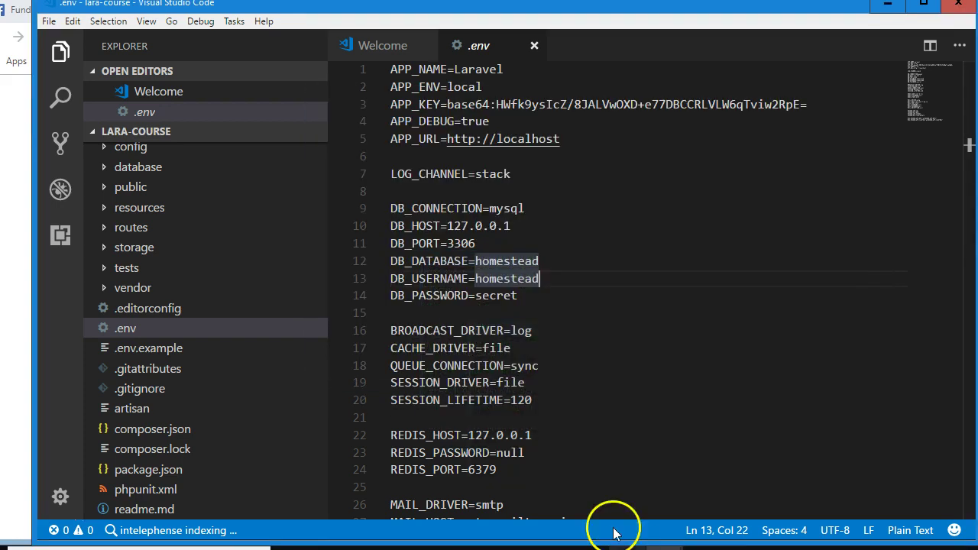
# Step: Write the command php artisan key:generate on the empty line 8 of the .env file and cut it out again
pyautogui.click(526, 191)
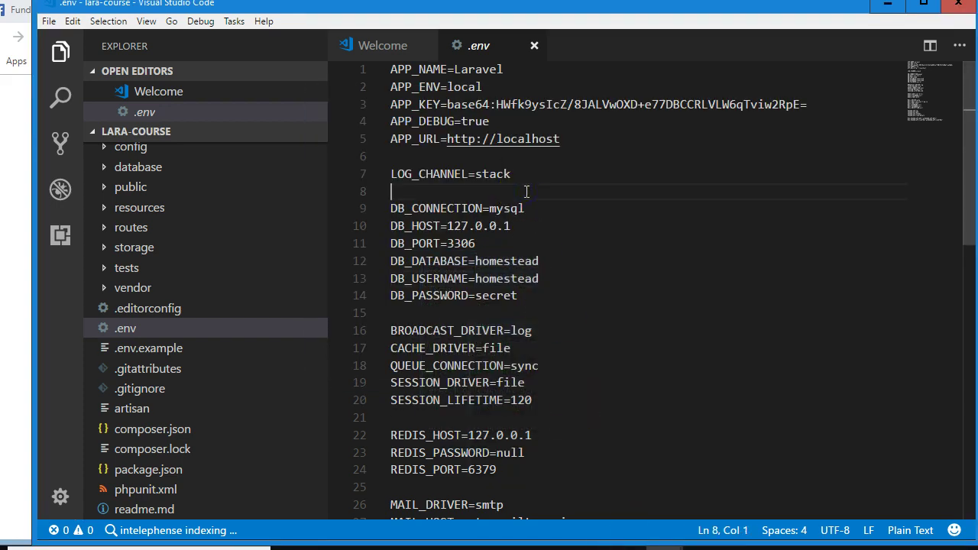
pyautogui.write('php artisan key:h')
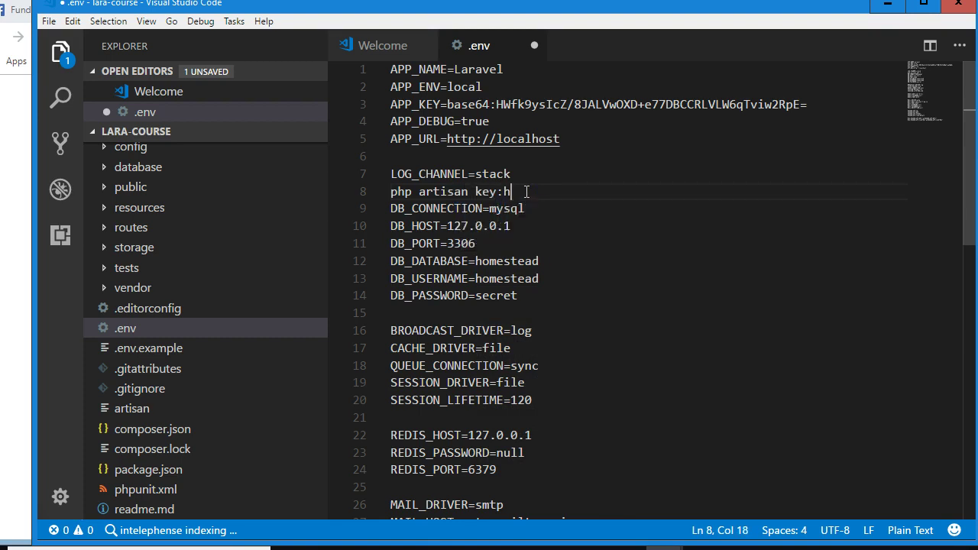
pyautogui.press('BackSpace')
pyautogui.write('generate')
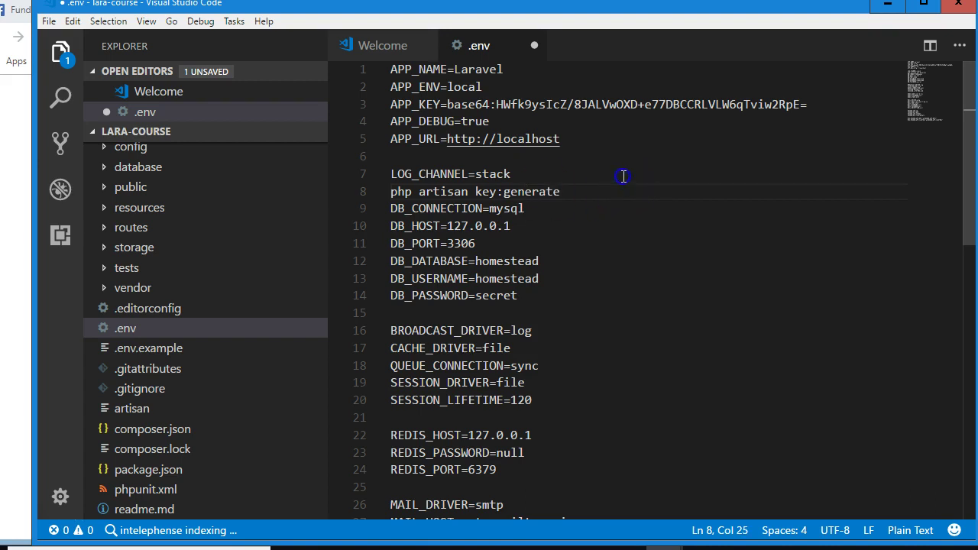
pyautogui.moveTo(595, 191); pyautogui.dragTo(372, 197)
pyautogui.hotkey('ctrl', 'x')
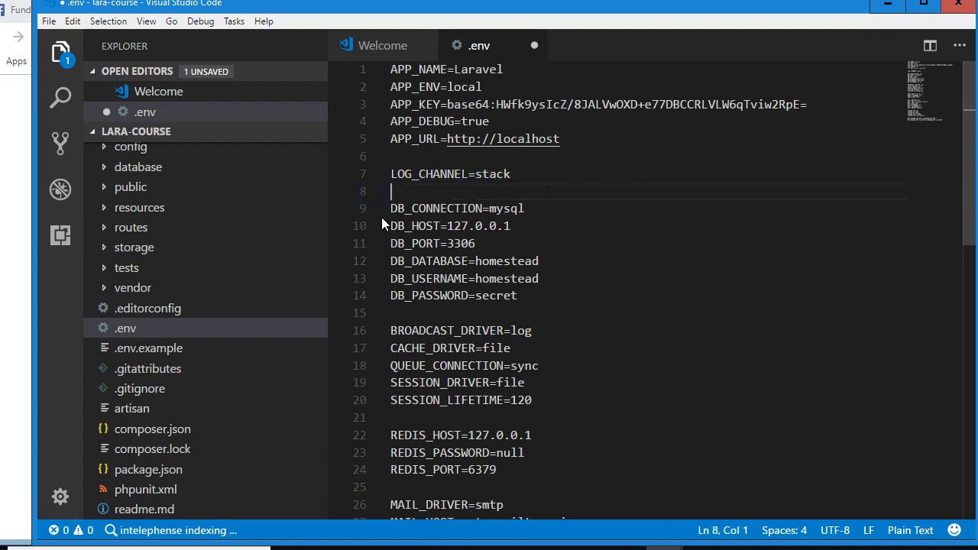
# Step: Set DB_DATABASE to lara-course in the .env file and select the DB_USERNAME value
pyautogui.moveTo(447, 104); pyautogui.dragTo(791, 104)
pyautogui.click(727, 140)
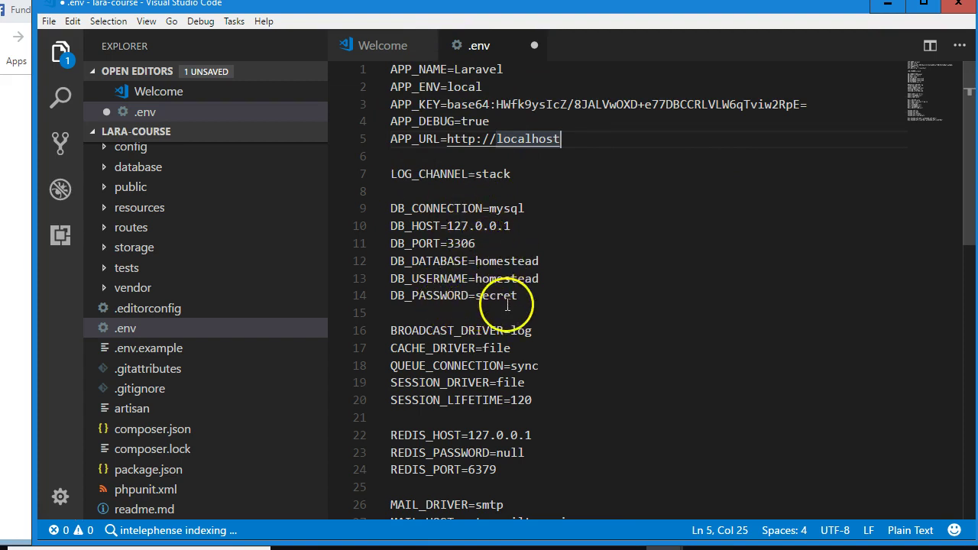
pyautogui.doubleClick(491, 260)
pyautogui.doubleClick(493, 278)
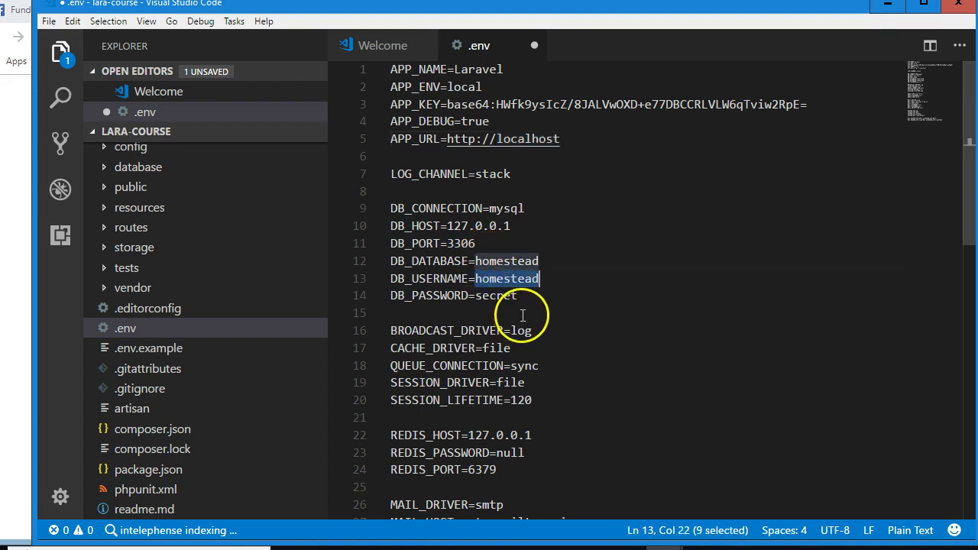
pyautogui.doubleClick(526, 261)
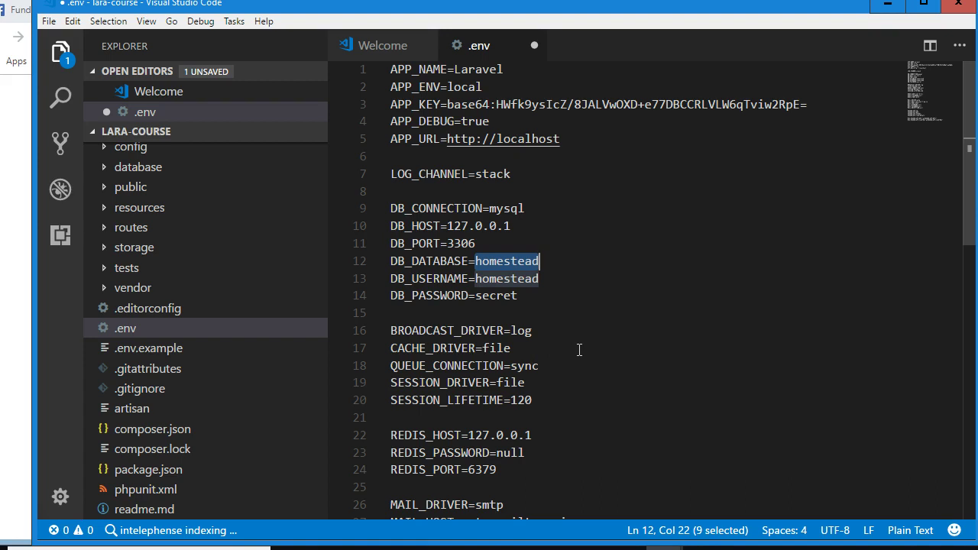
pyautogui.write('la')
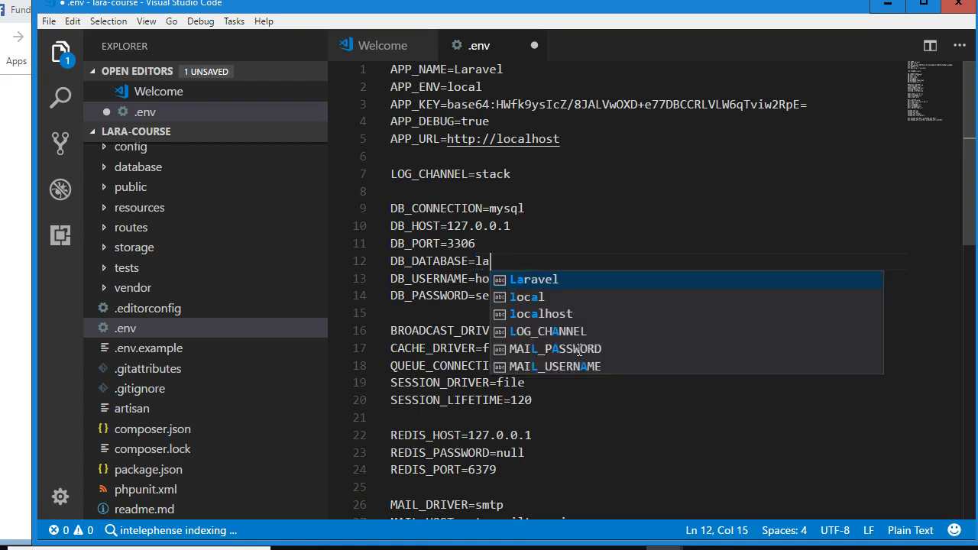
pyautogui.write('ra-course')
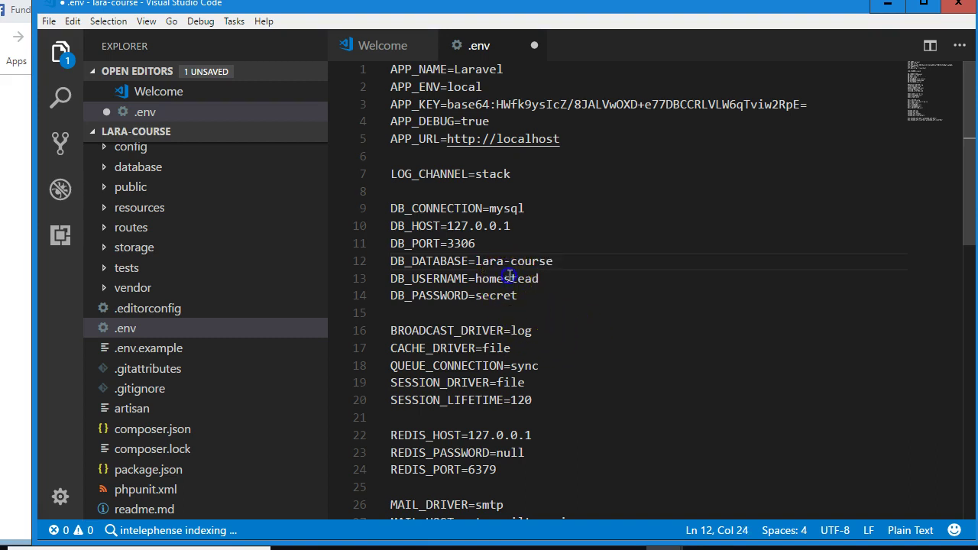
pyautogui.doubleClick(509, 278)
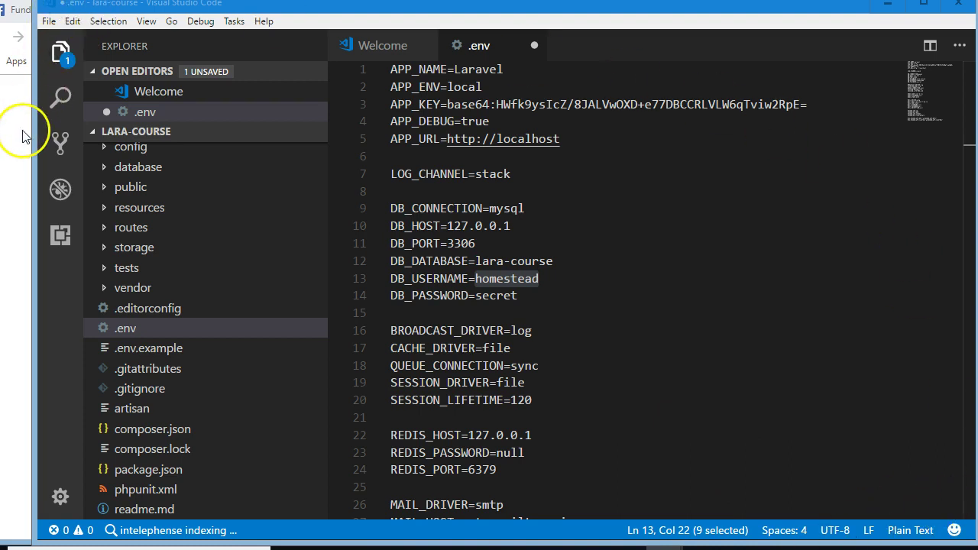
# Step: Switch to the browser window and launch phpMyAdmin through WampServer
pyautogui.click(839, 543)
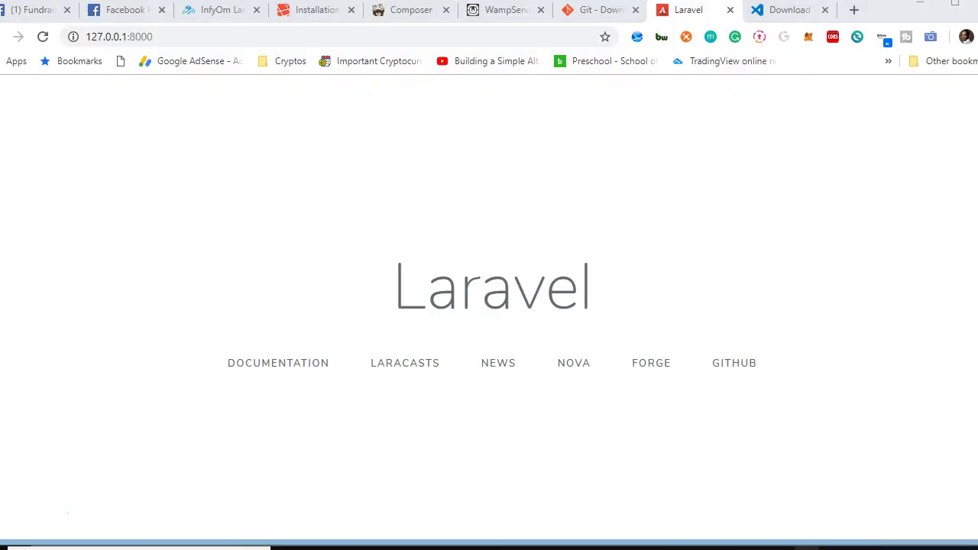
pyautogui.click(806, 548)
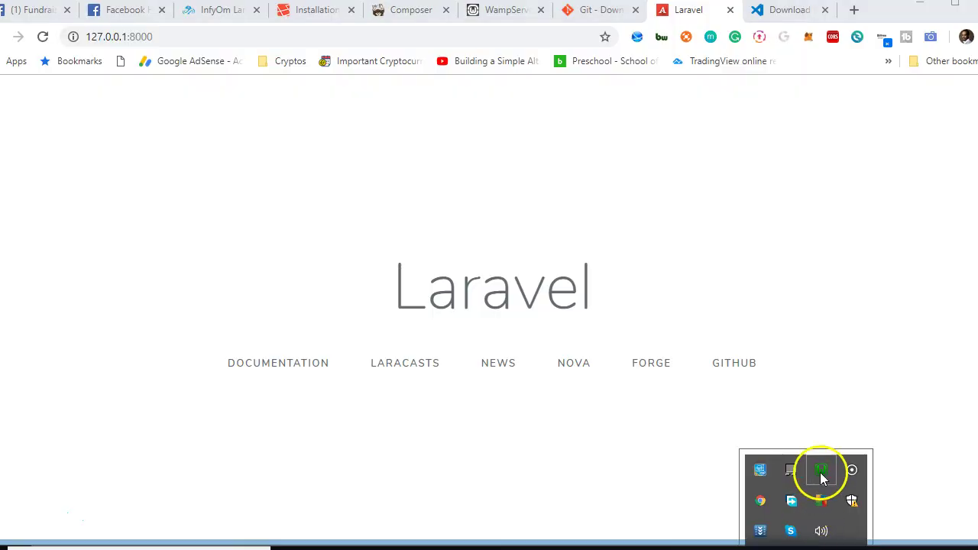
pyautogui.click(820, 473)
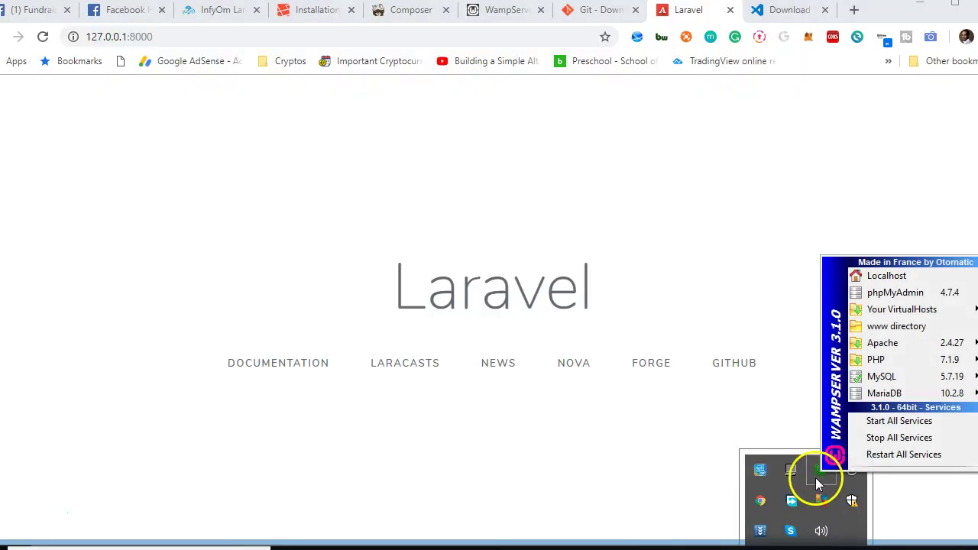
pyautogui.click(894, 292)
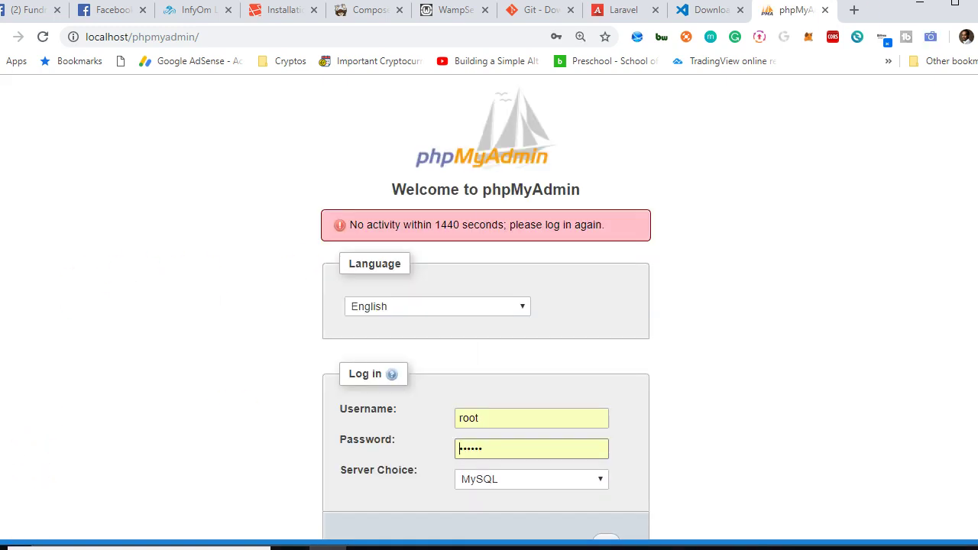
# Step: Clear the prefilled password and log in to phpMyAdmin as root with MySQL as the server choice
pyautogui.scroll(-1, 563, 392)
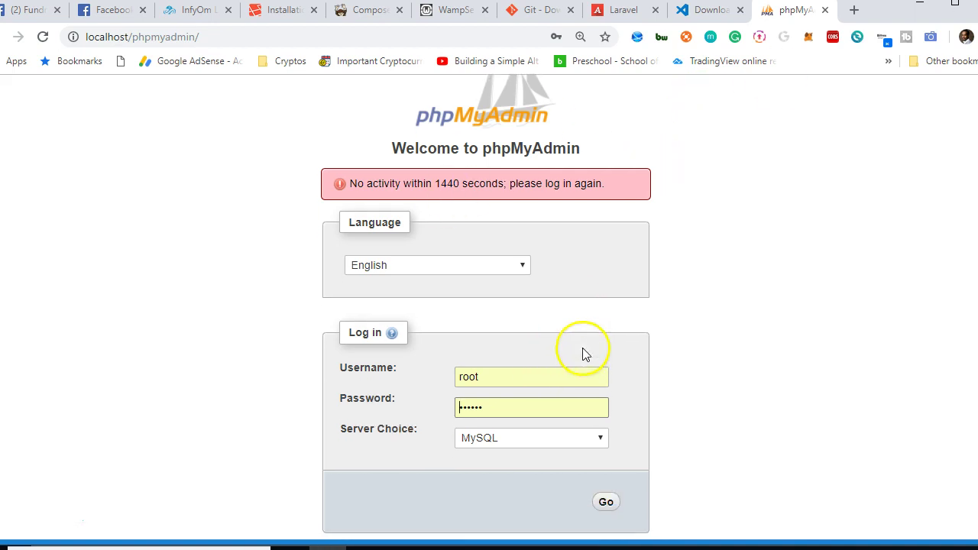
pyautogui.click(502, 404)
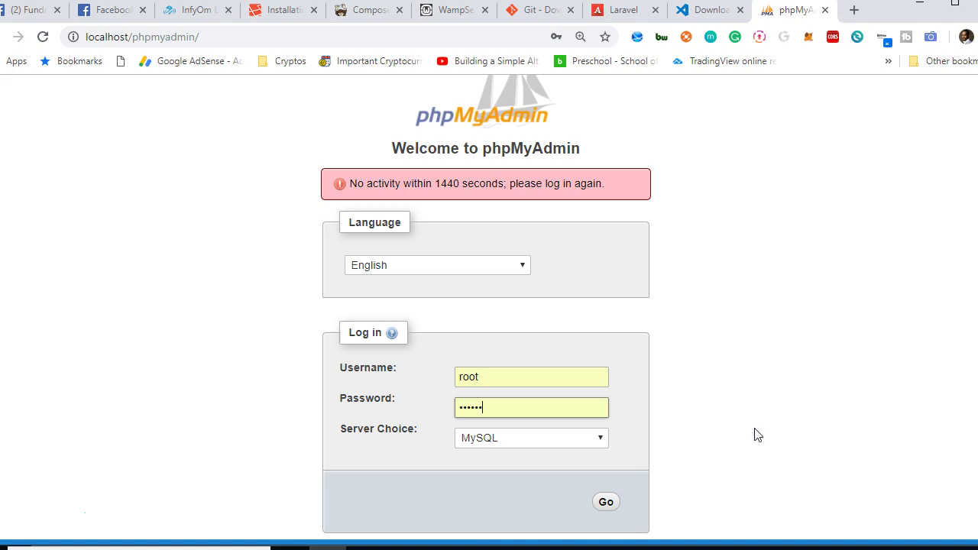
pyautogui.click(469, 407)
pyautogui.press('BackSpace')
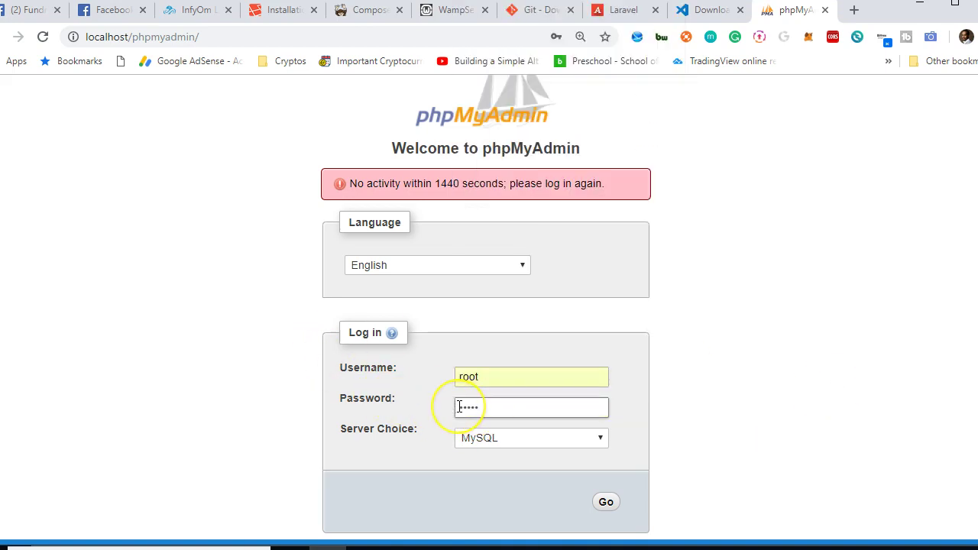
pyautogui.click(459, 406)
pyautogui.click(646, 340)
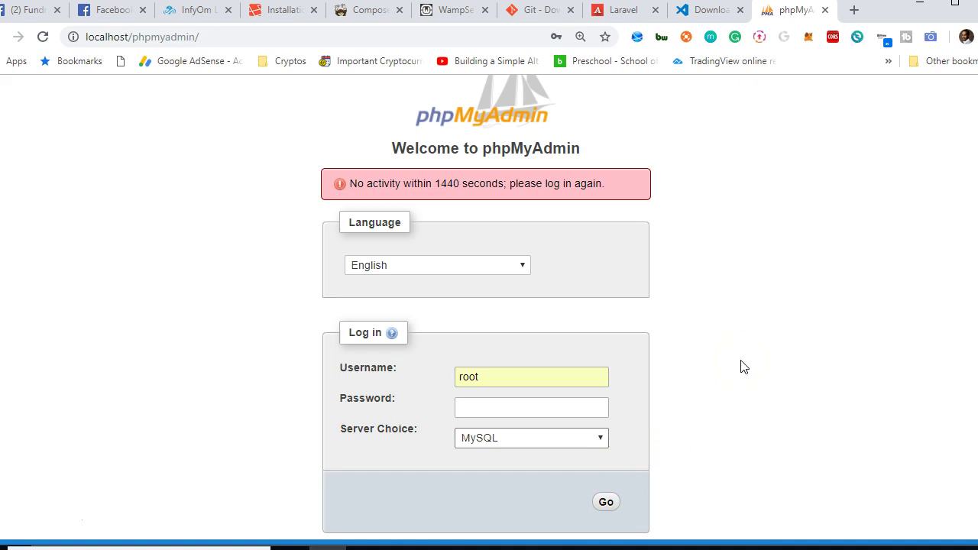
pyautogui.click(615, 500)
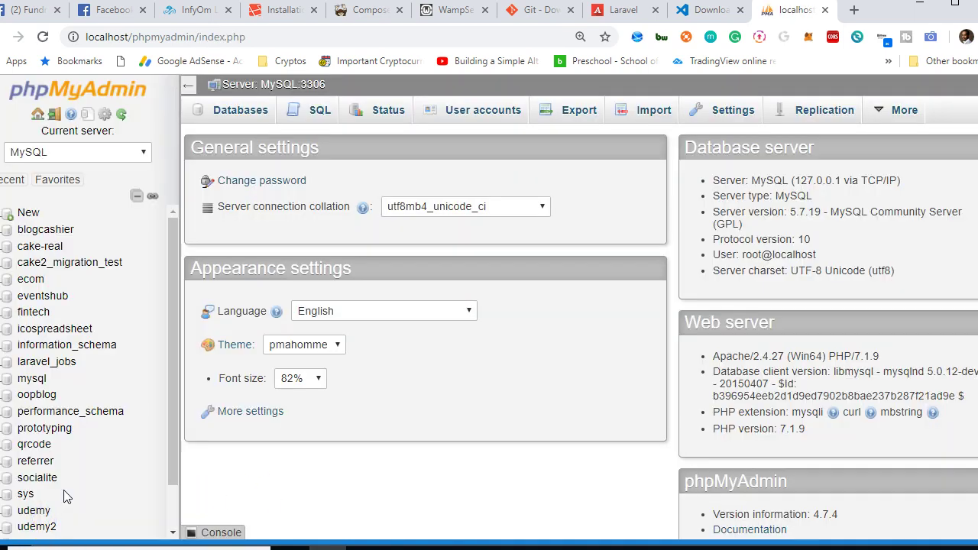
# Step: Open the server's database overview and go to the name entry for a new database
pyautogui.click(244, 115)
pyautogui.click(263, 183)
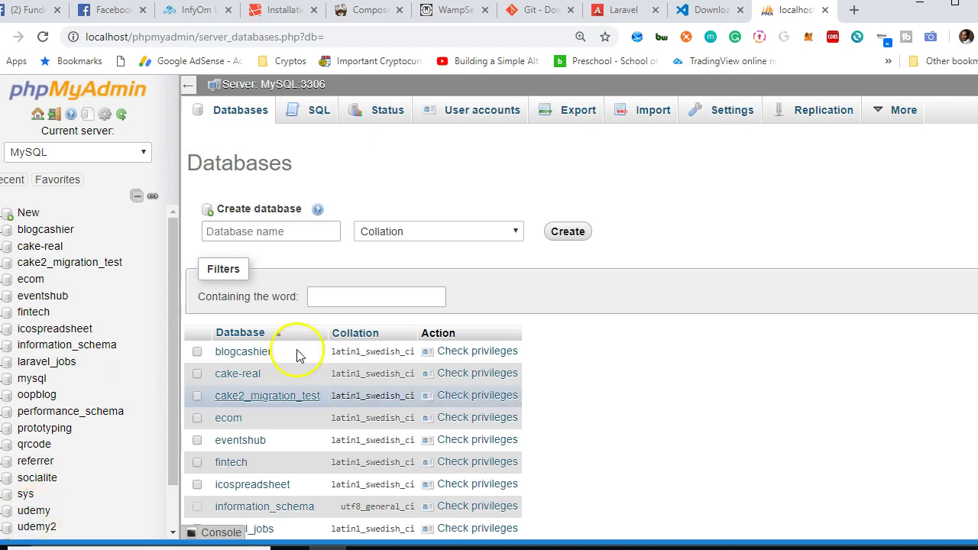
pyautogui.click(320, 240)
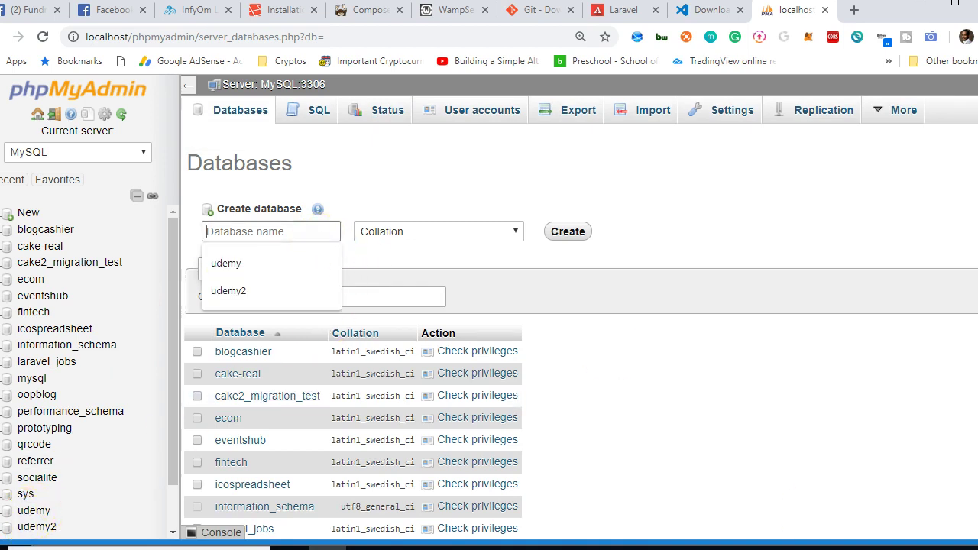
# Step: Copy the DB_DATABASE value lara-course from the .env file in Visual Studio Code and return to phpMyAdmin
pyautogui.click(665, 544)
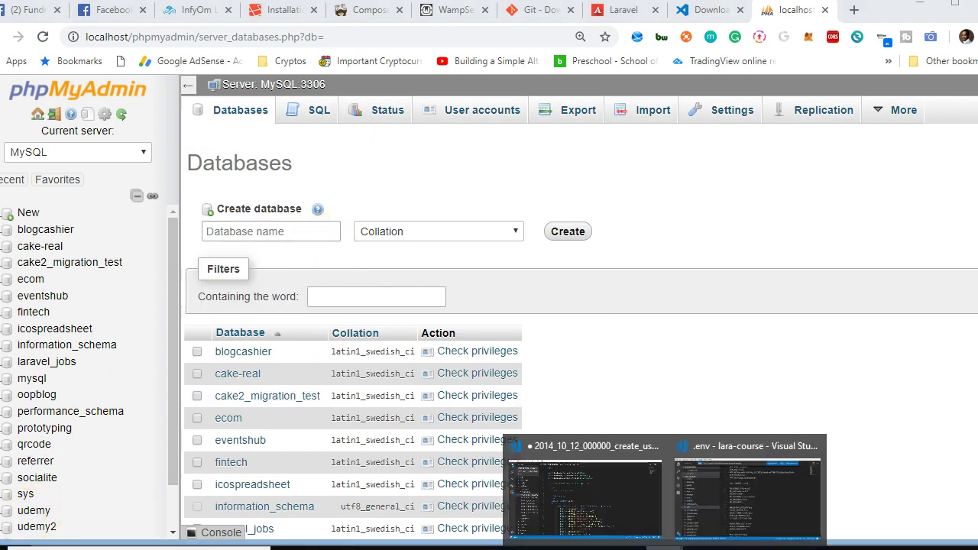
pyautogui.click(708, 496)
pyautogui.moveTo(555, 261); pyautogui.dragTo(476, 261)
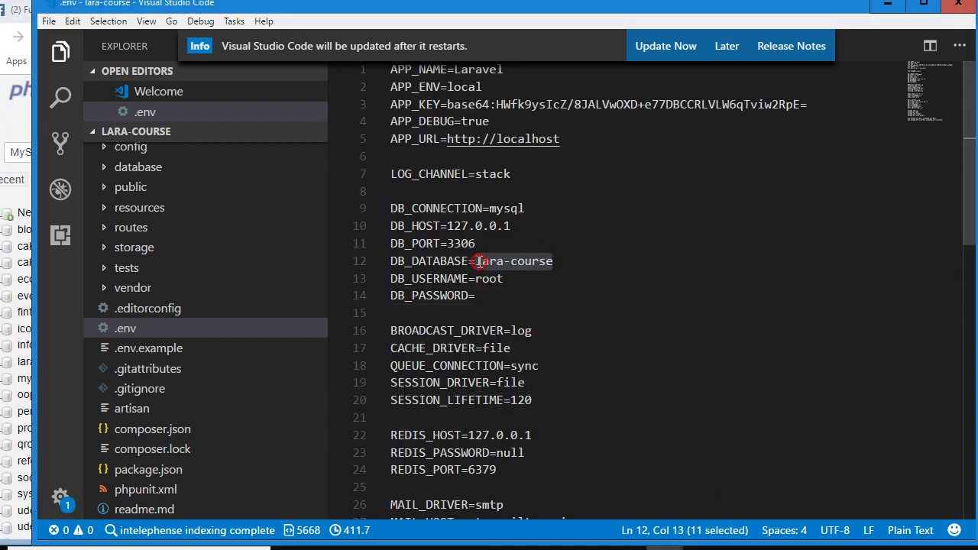
pyautogui.rightClick(476, 262)
pyautogui.click(512, 318)
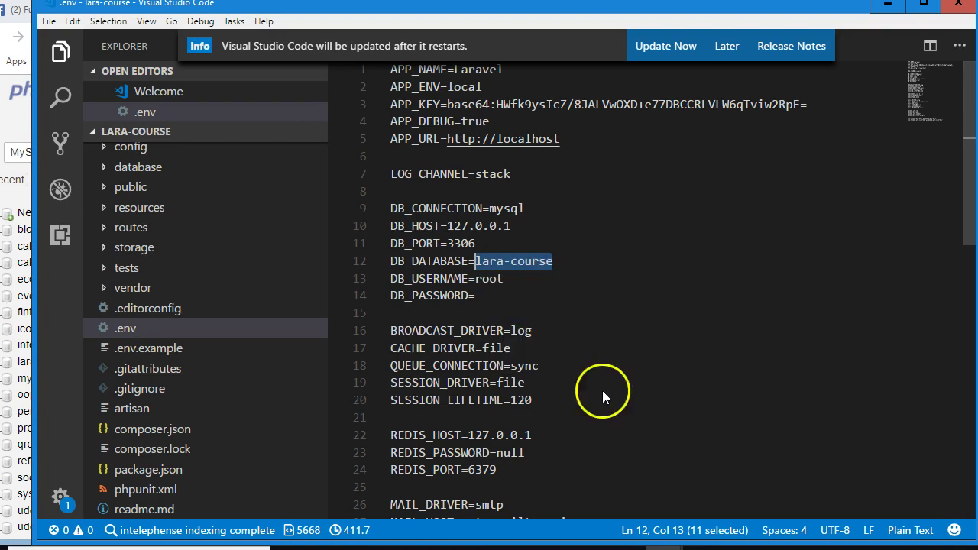
pyautogui.hotkey('alt', 'Tab')
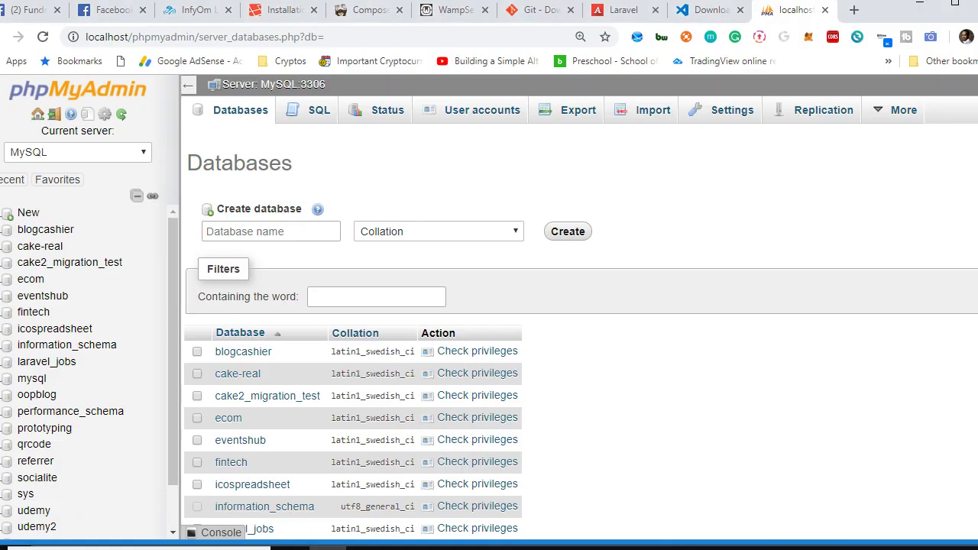
# Step: Create a database named lara-course from the copied value with the default collation, and switch to the lara-course project in Visual Studio Code
pyautogui.click(308, 239)
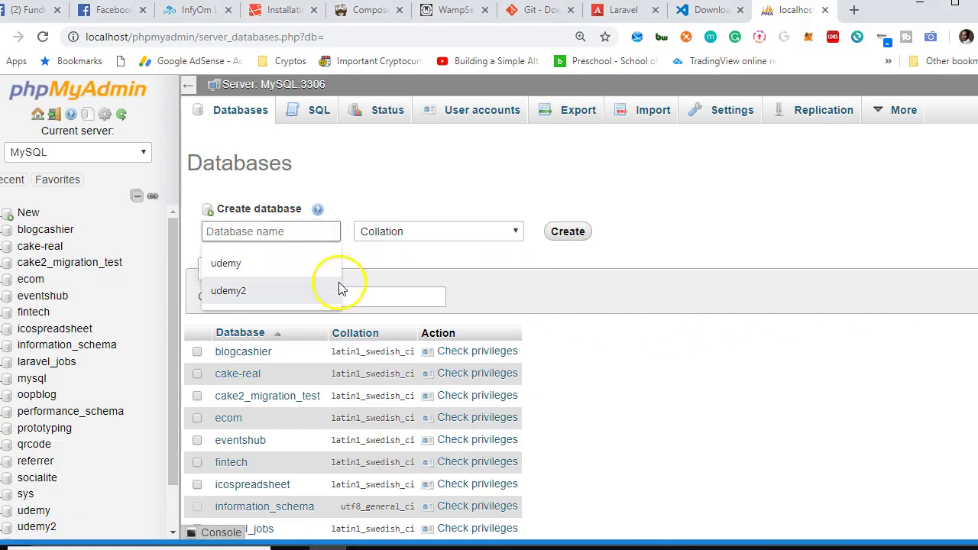
pyautogui.rightClick(233, 237)
pyautogui.click(267, 352)
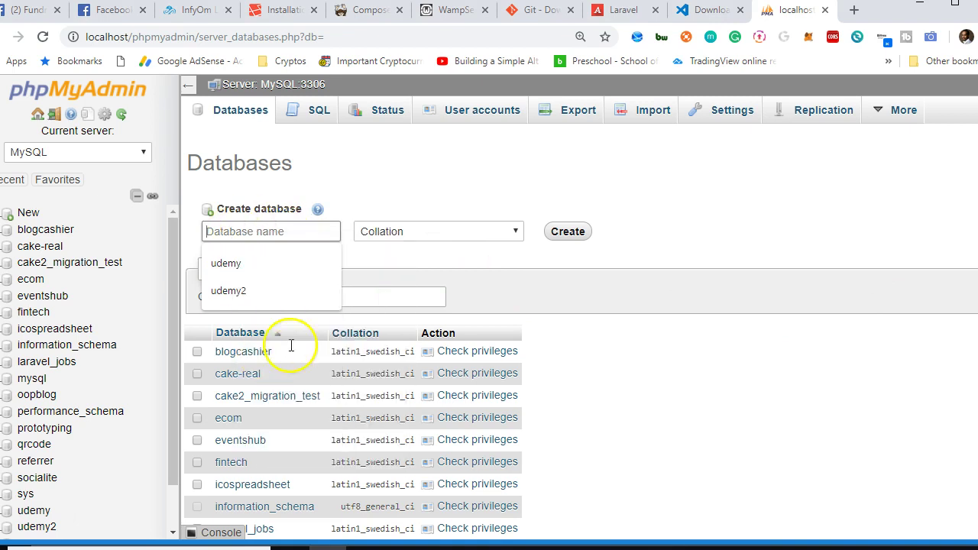
pyautogui.press('Escape')
pyautogui.hotkey('ctrl', 'v')
pyautogui.click(581, 230)
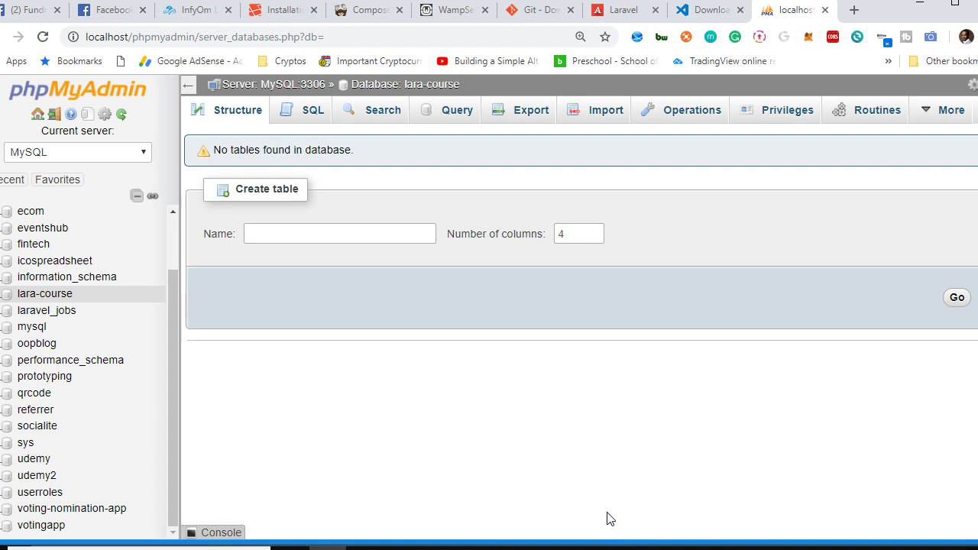
pyautogui.moveTo(663, 543)
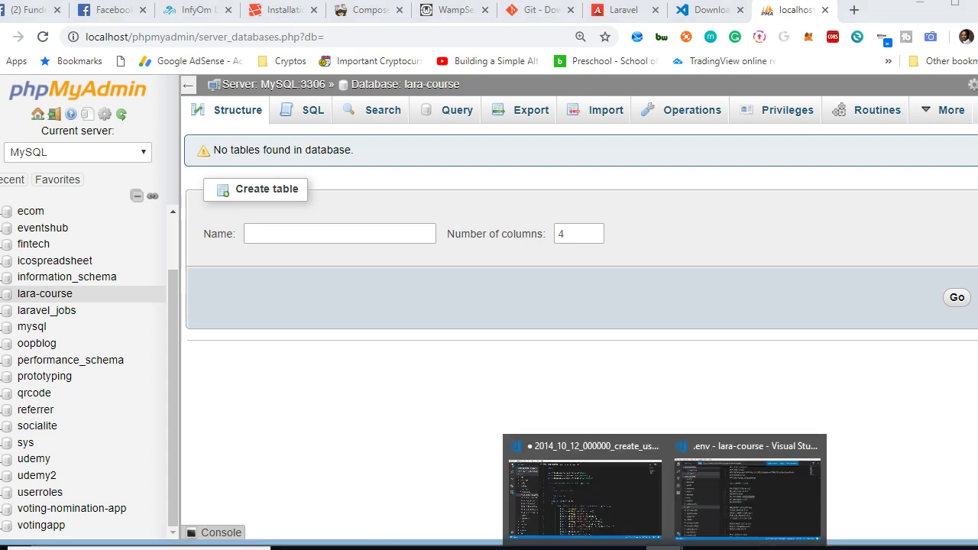
pyautogui.click(724, 503)
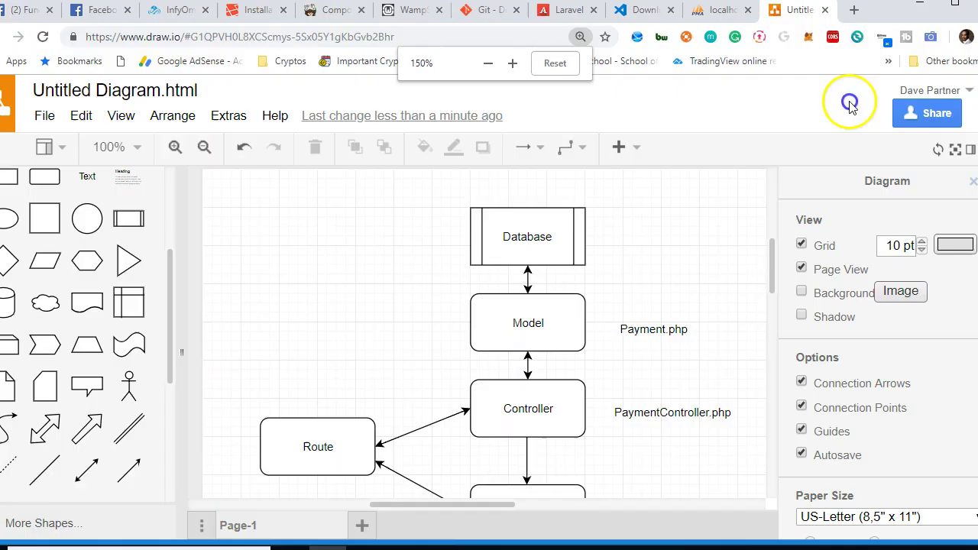
# Step: Reposition the Photos window showing Untitled Diagram.png to examine how route, controller, model, view and database connect
pyautogui.hotkey('ctrl', '+')
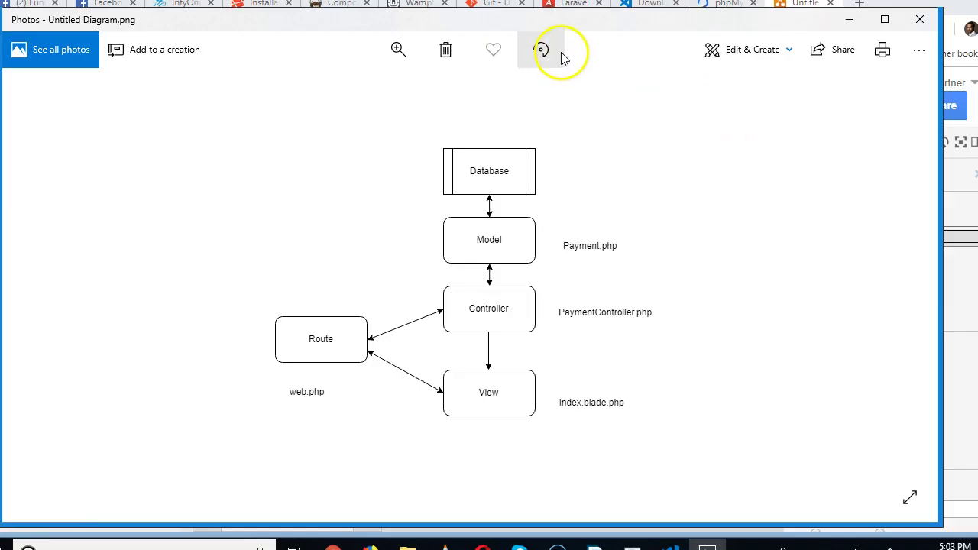
pyautogui.moveTo(572, 28); pyautogui.dragTo(705, 28)
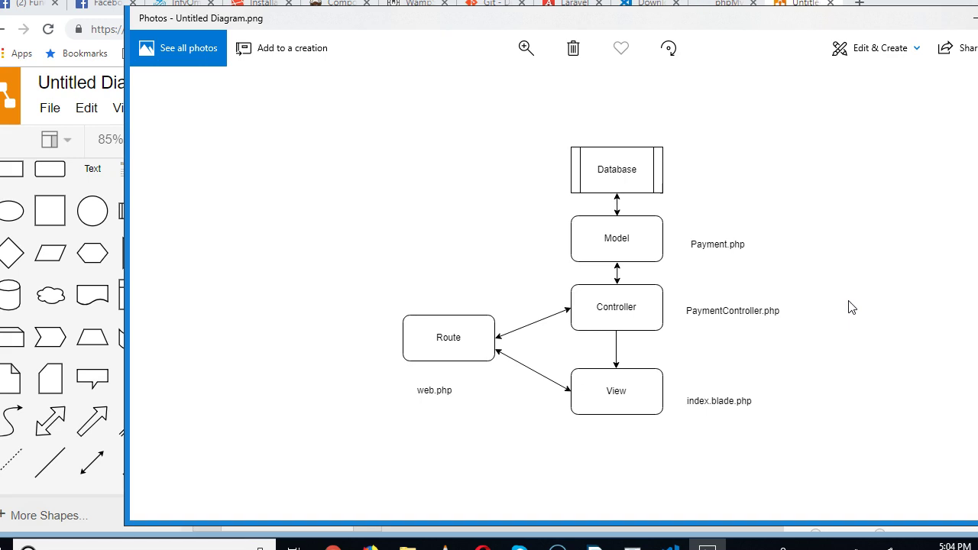
pyautogui.moveTo(689, 30); pyautogui.dragTo(591, 20)
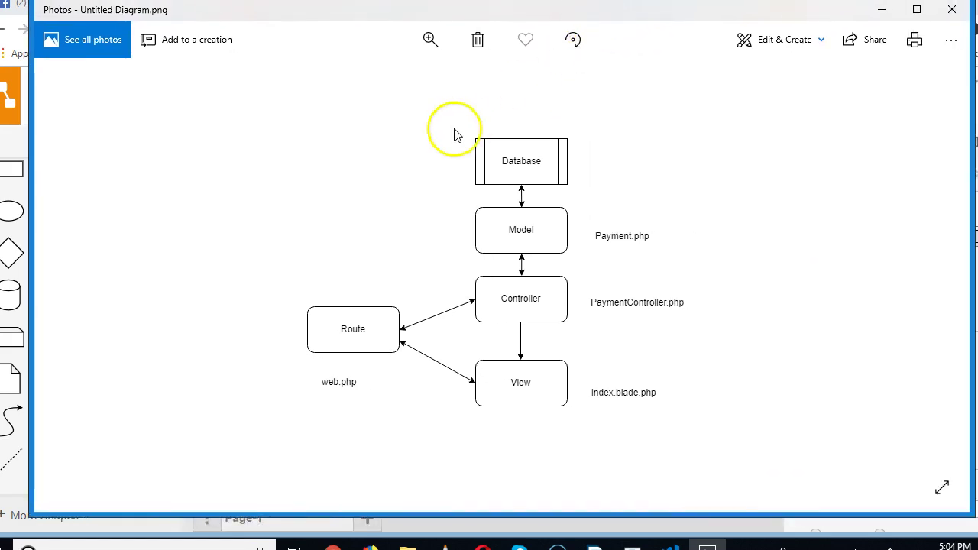